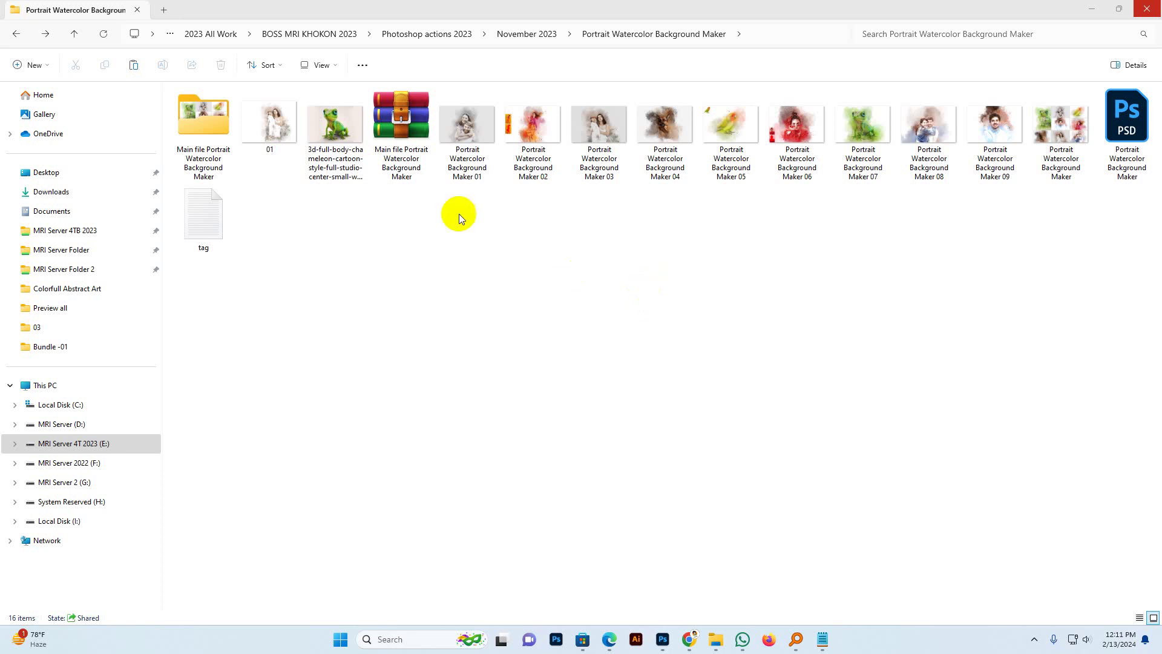
Step: Open Portrait Watercolor Background Maker 01.jpg from the product folder in the photo viewer
{"action": "left_click", "coordinate": [270, 121]}
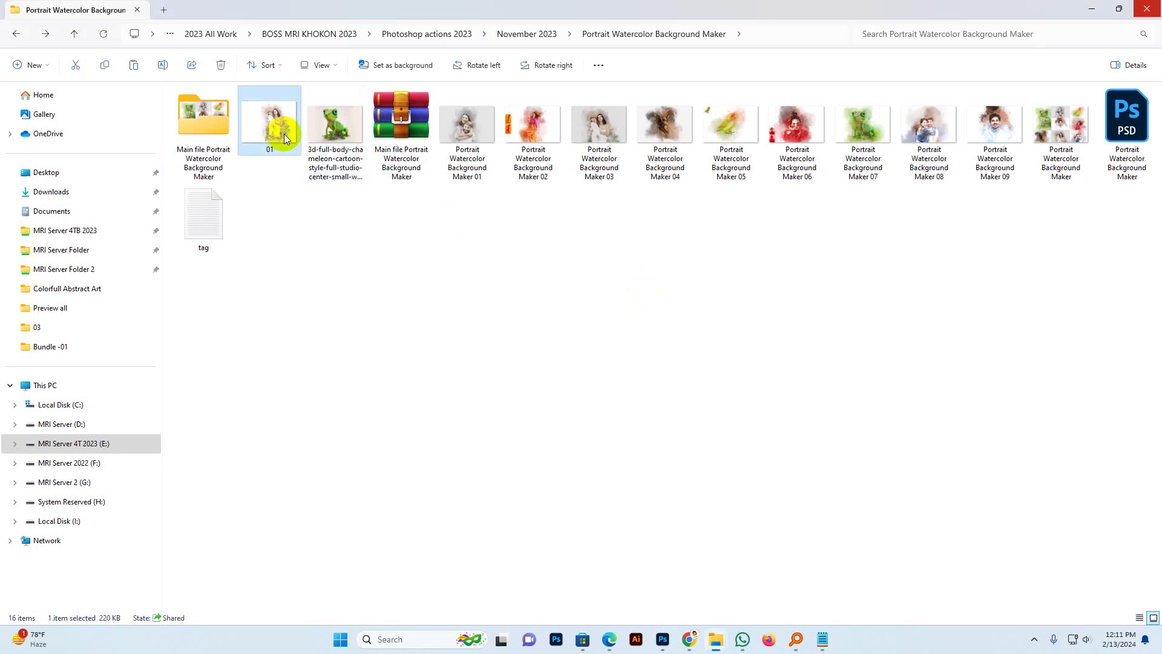
{"action": "double_click", "coordinate": [451, 149]}
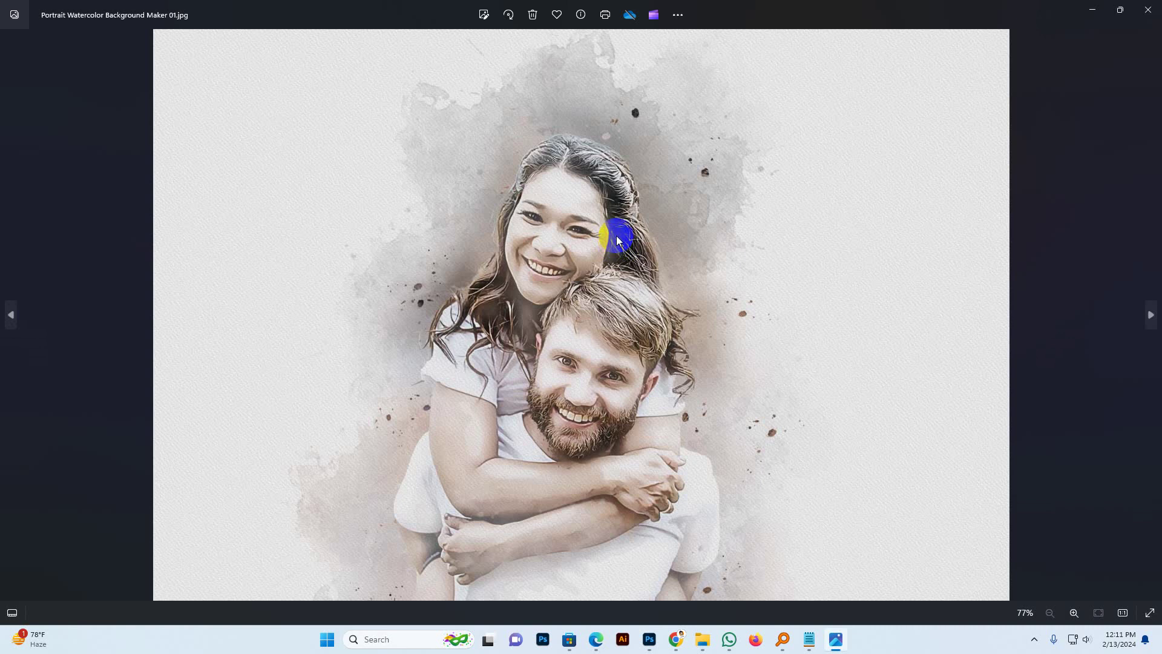
Step: View the remaining sample previews through 09 and the final collage, then close Photos
{"action": "key", "text": "Right"}
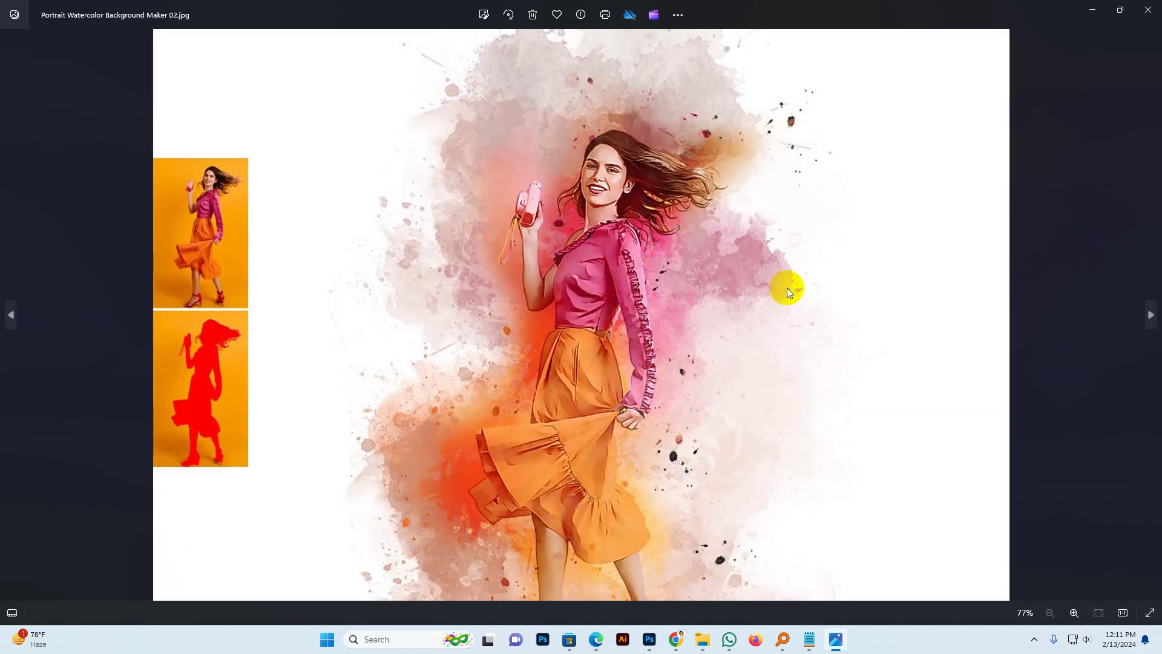
{"action": "key", "text": "Right"}
{"action": "key", "text": "Right"}
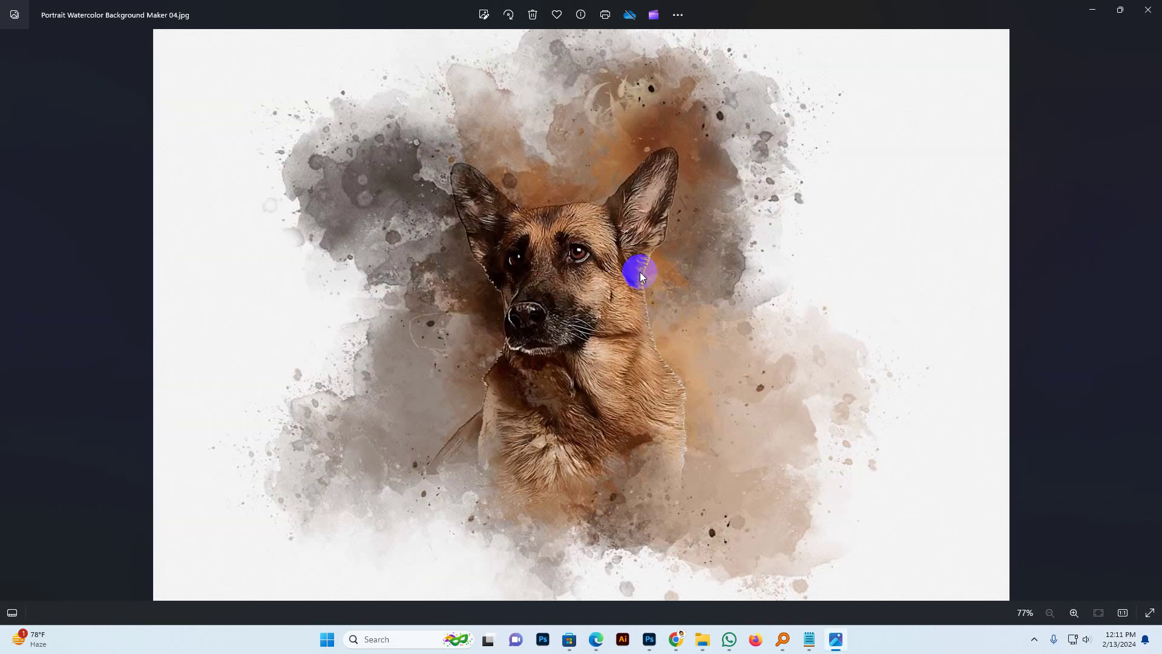
{"action": "key", "text": "Right"}
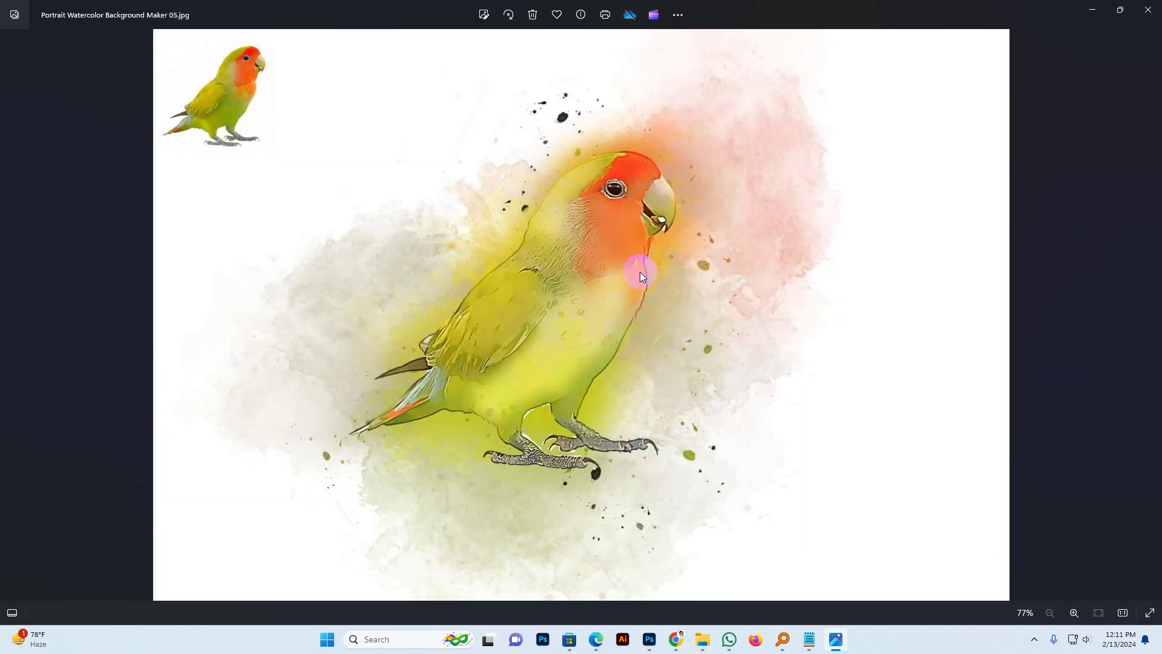
{"action": "key", "text": "Right"}
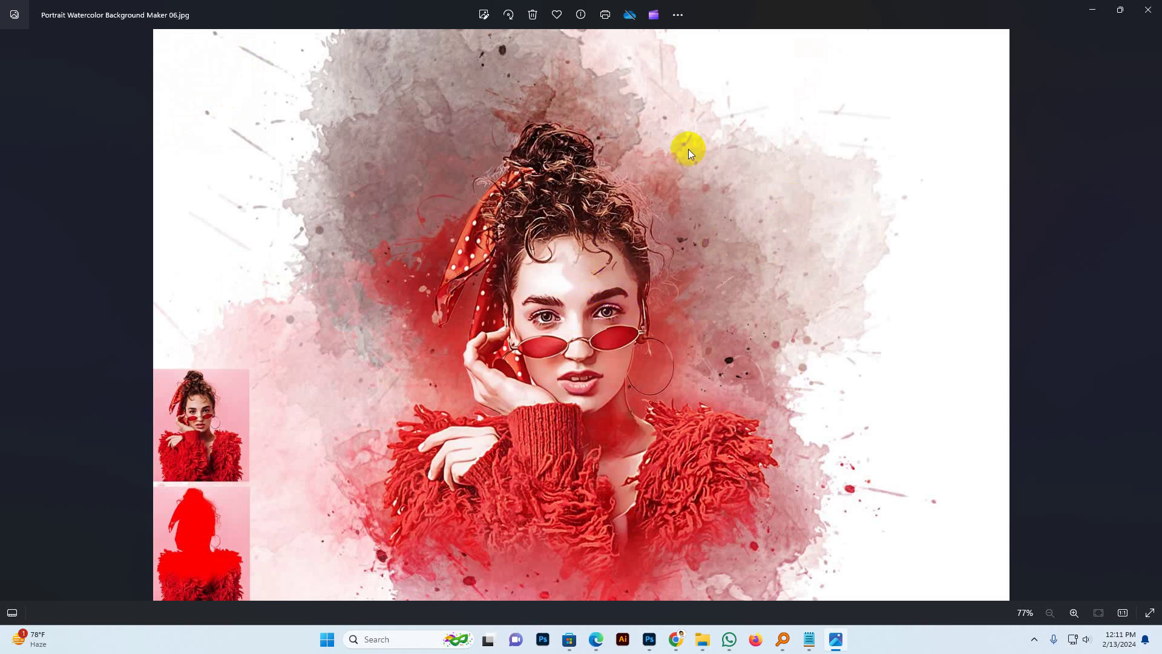
{"action": "key", "text": "Right"}
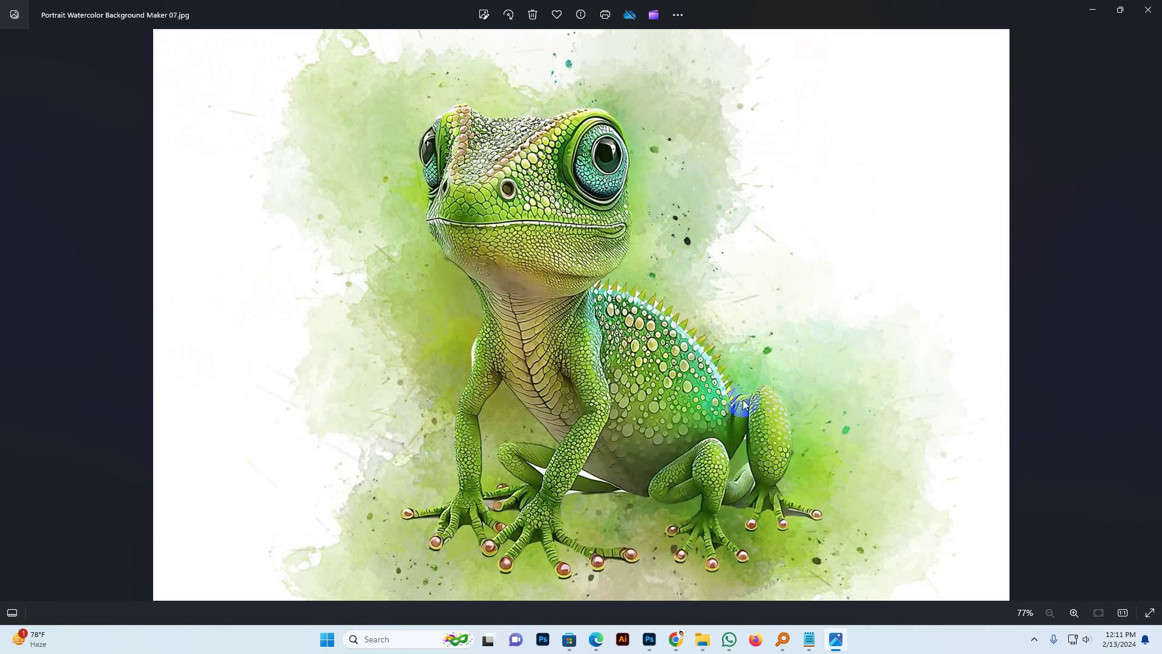
{"action": "key", "text": "Right"}
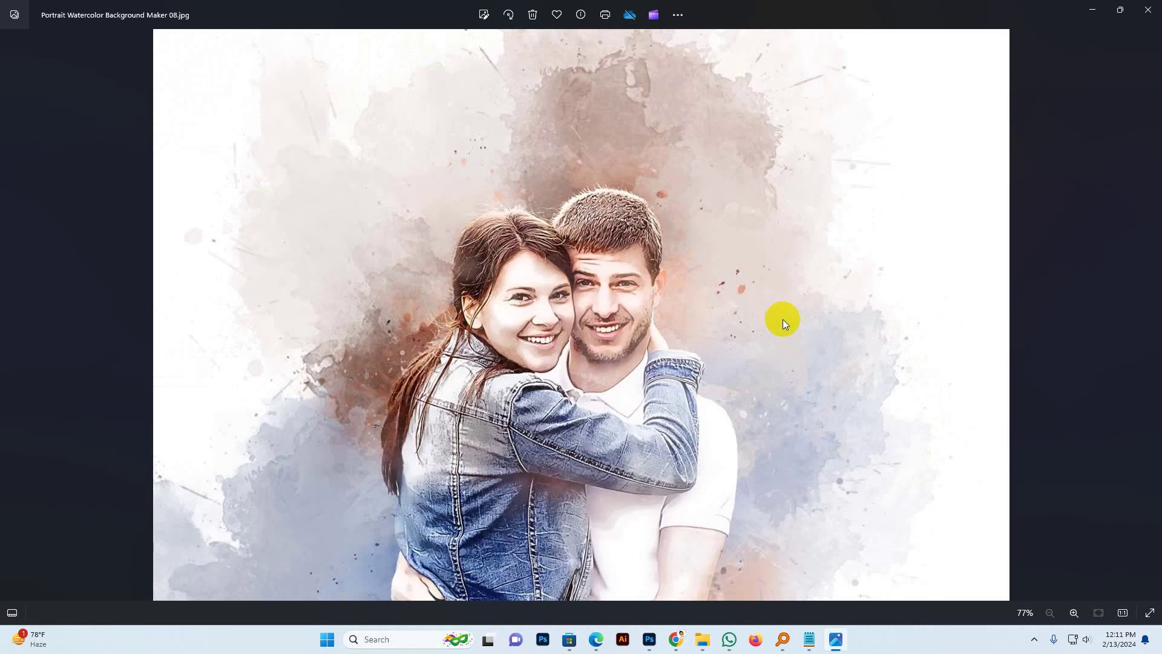
{"action": "key", "text": "Right"}
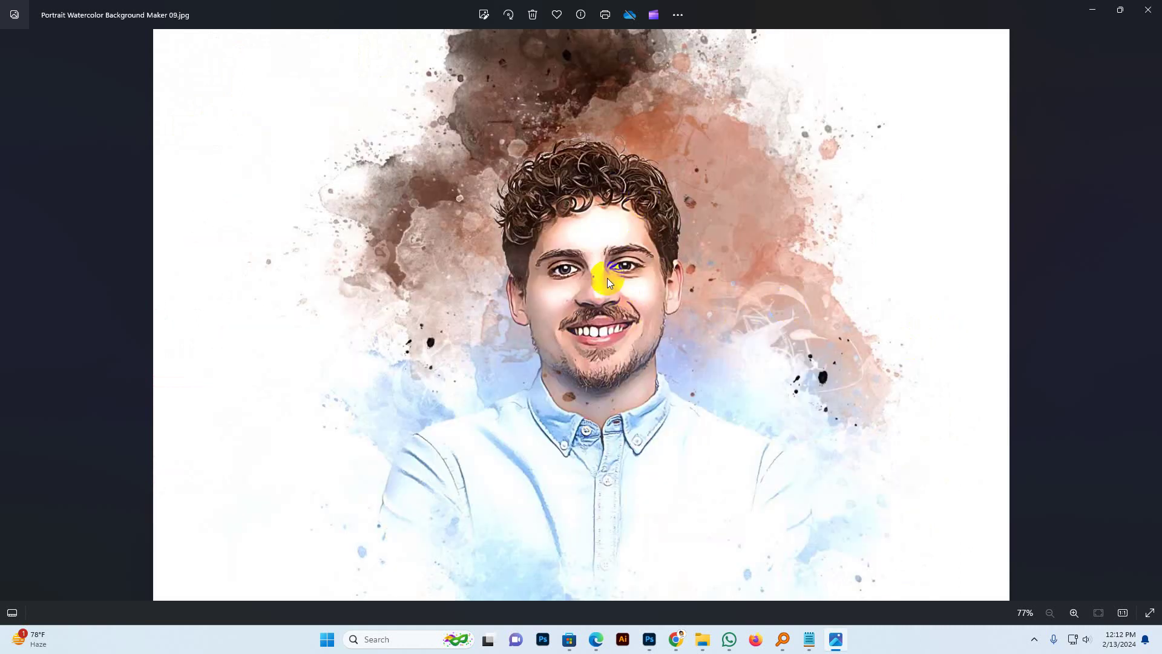
{"action": "key", "text": "Right"}
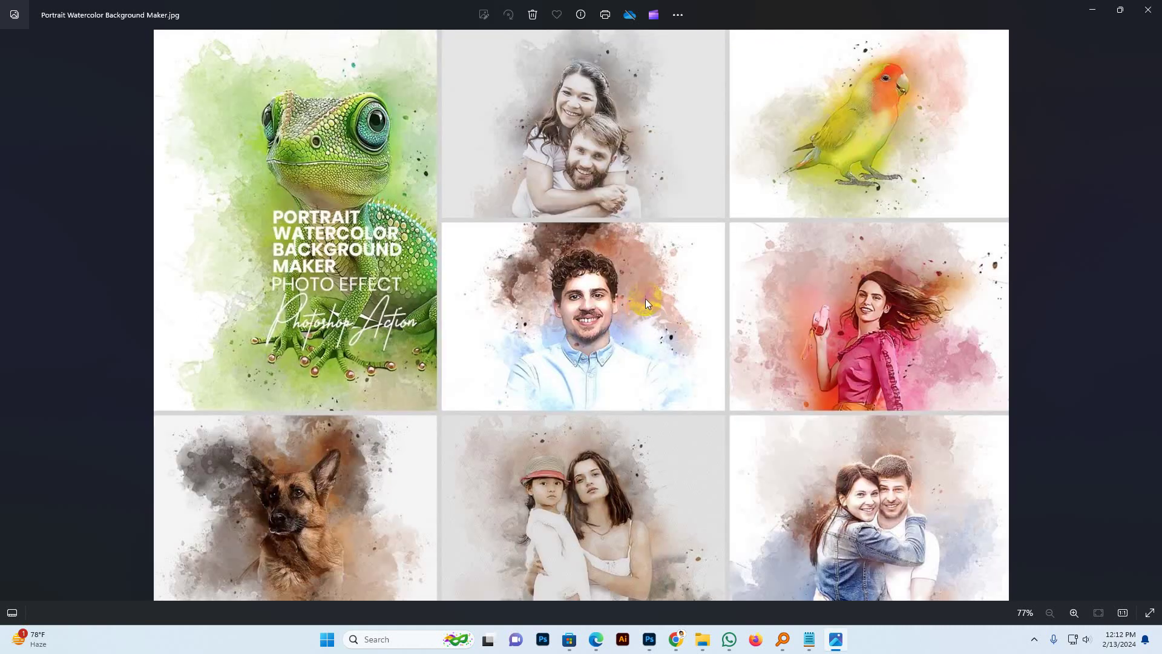
{"action": "left_click", "coordinate": [1148, 10]}
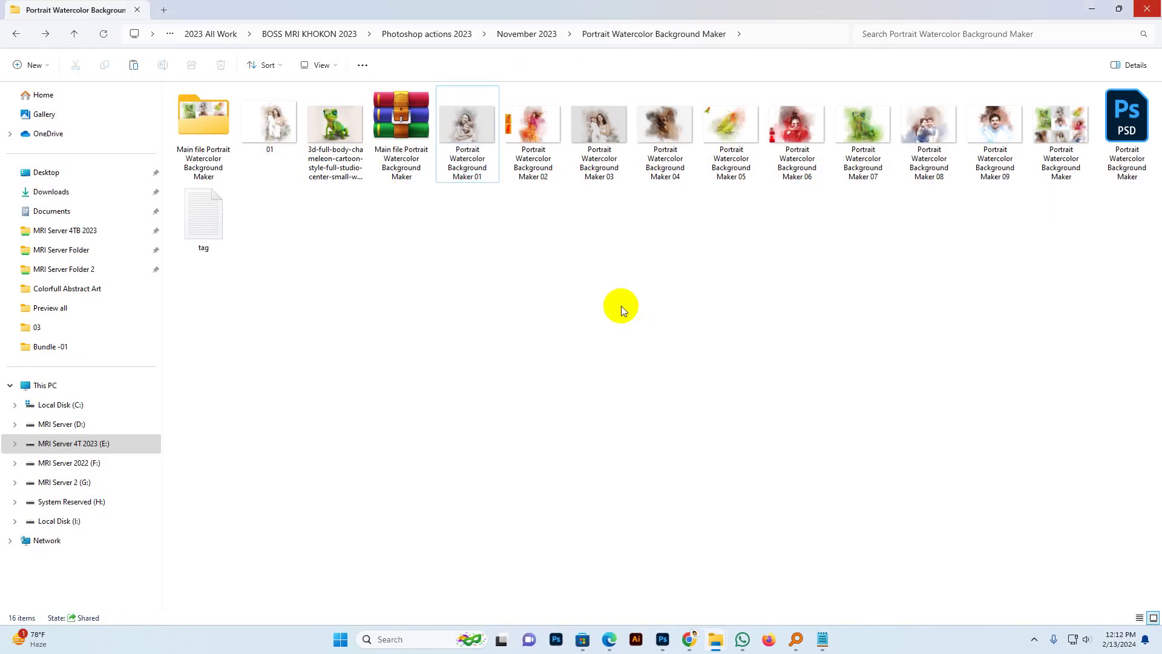
Step: Open the Main file Portrait Watercolor Background Maker folder and look over its Brushes, Patterns and action files
{"action": "double_click", "coordinate": [204, 130]}
{"action": "left_click", "coordinate": [201, 111]}
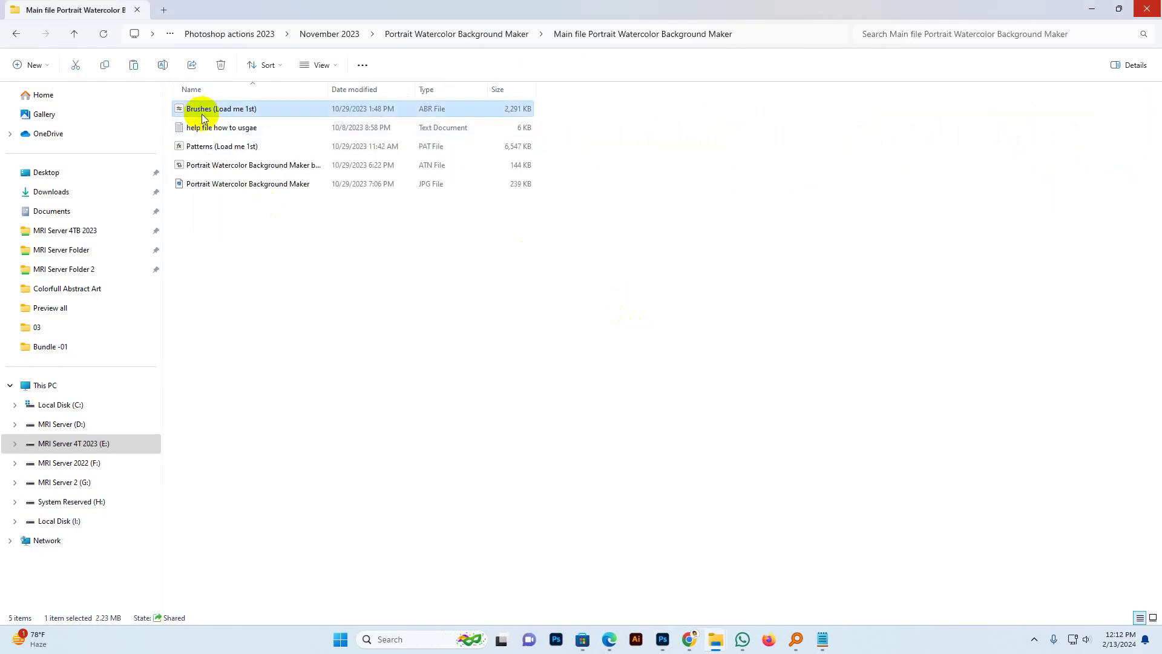
{"action": "left_click", "coordinate": [208, 127]}
{"action": "left_click", "coordinate": [218, 173]}
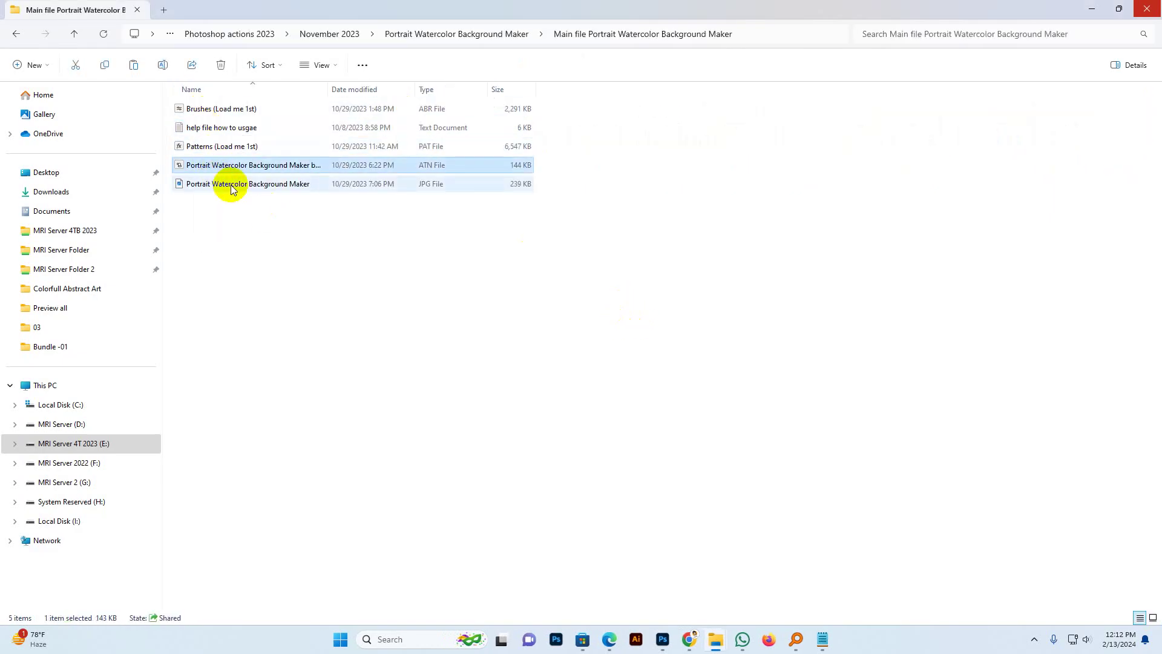
Step: Paste the chameleon photo into the folder, then undo the paste
{"action": "right_click", "coordinate": [325, 278]}
{"action": "left_click", "coordinate": [350, 291]}
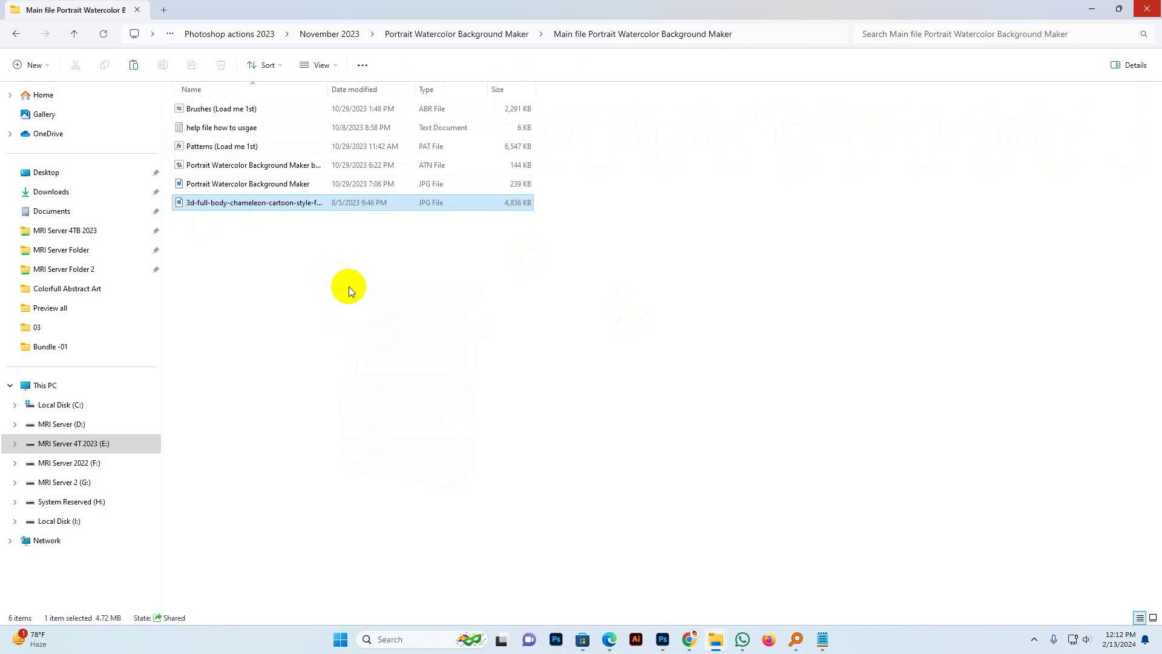
{"action": "key", "text": "ctrl+z"}
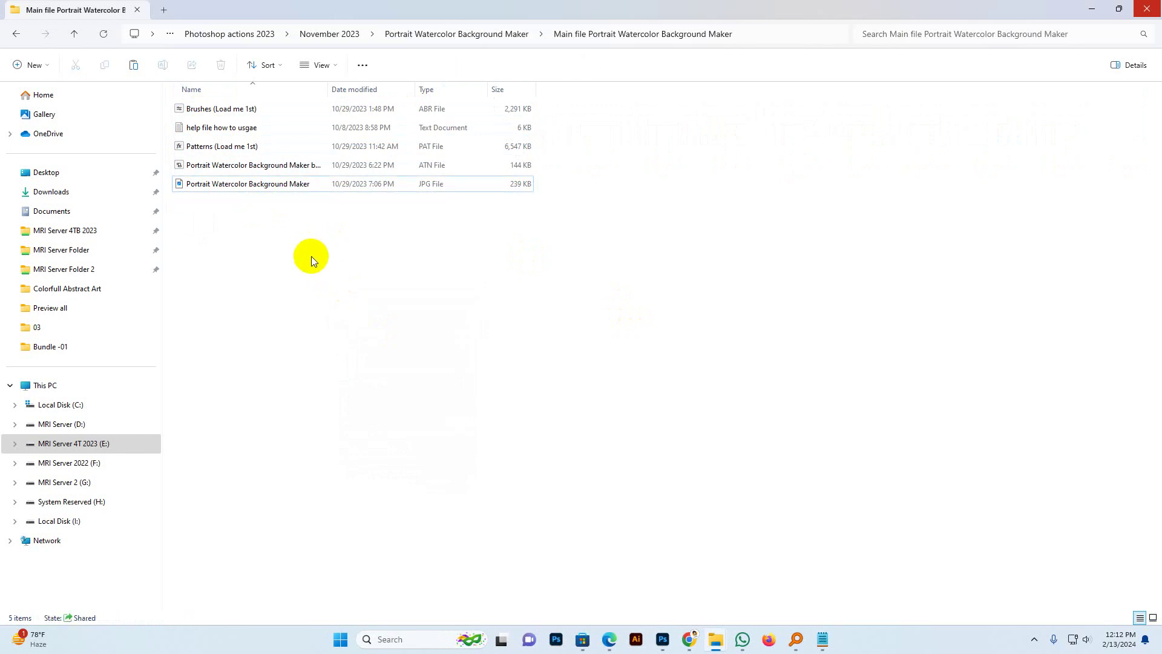
Step: Show the folder's files as large icons and open the 'how to usgae' help file
{"action": "right_click", "coordinate": [311, 256]}
{"action": "mouse_move", "coordinate": [347, 296]}
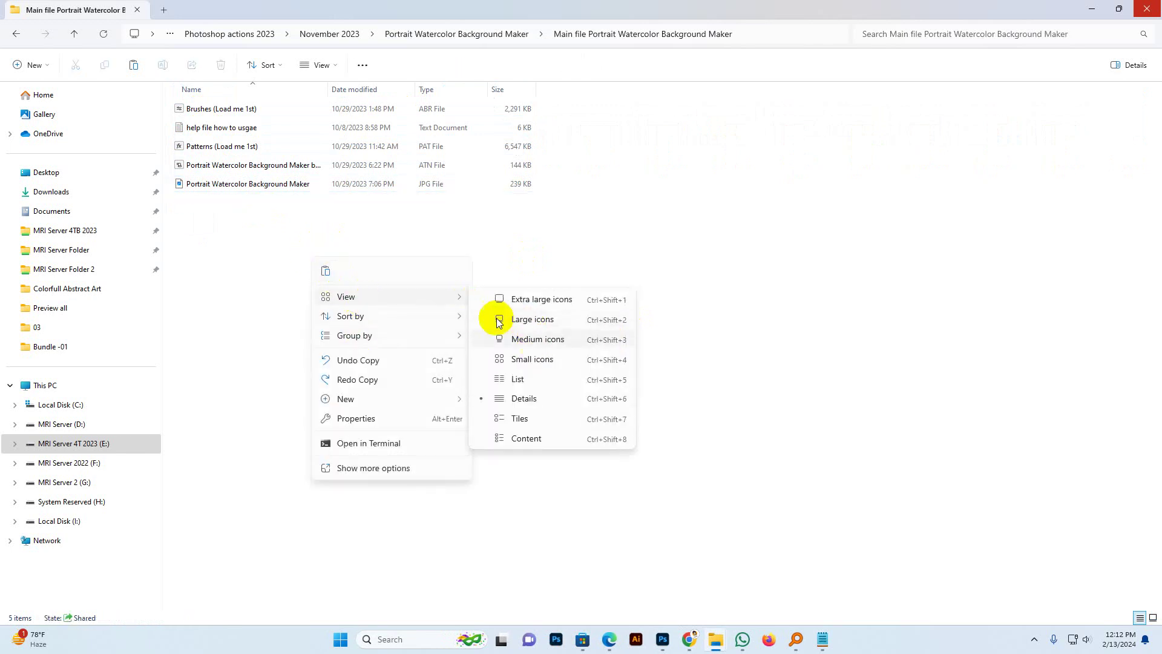
{"action": "left_click", "coordinate": [528, 311]}
{"action": "left_click", "coordinate": [191, 106]}
{"action": "double_click", "coordinate": [240, 112]}
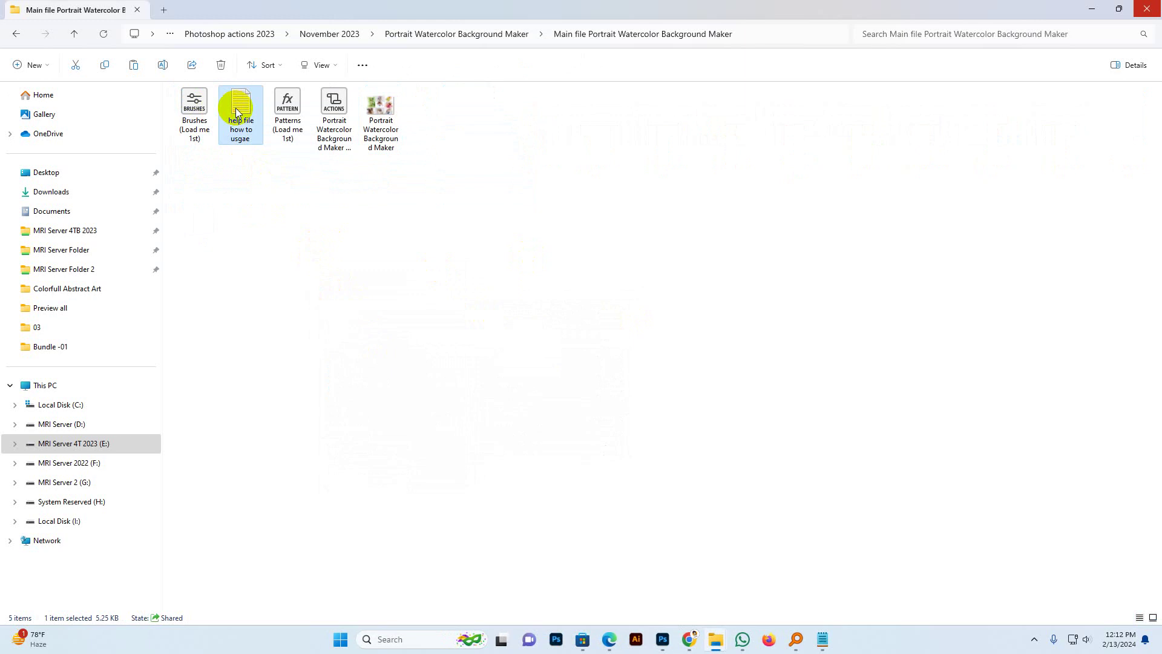
Step: Scroll through the help file's brush, pattern and layer setup instructions
{"action": "scroll", "coordinate": [448, 424], "scroll_direction": "down", "scroll_amount": 5}
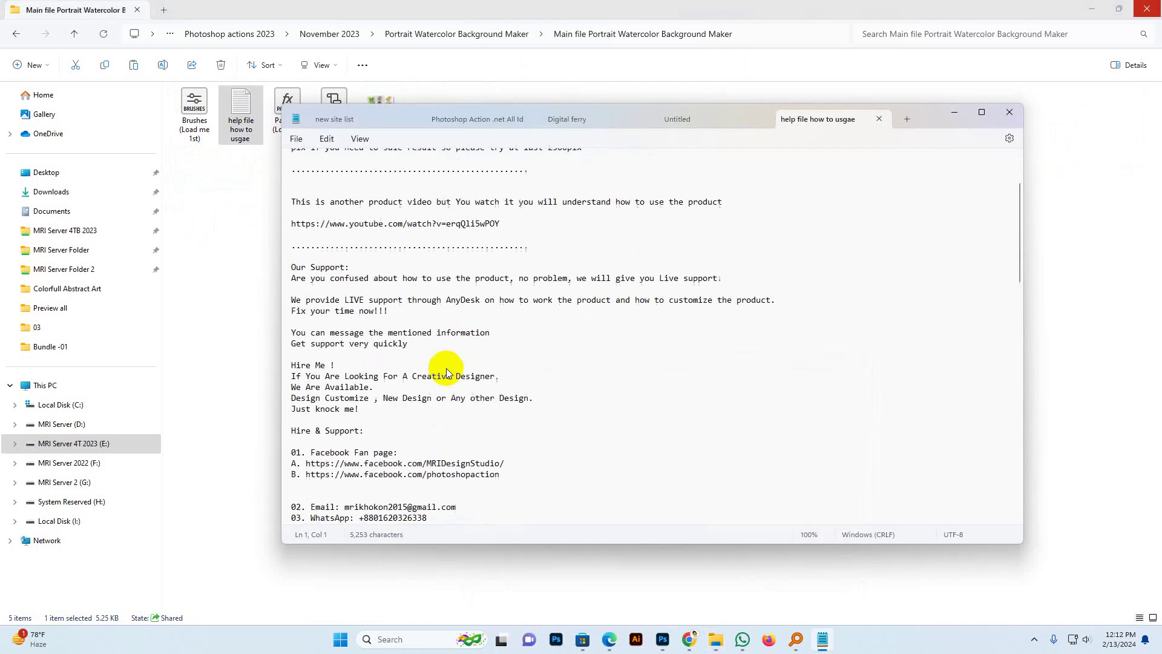
{"action": "scroll", "coordinate": [441, 441], "scroll_direction": "down", "scroll_amount": 5}
{"action": "scroll", "coordinate": [445, 393], "scroll_direction": "down", "scroll_amount": 5}
{"action": "scroll", "coordinate": [448, 371], "scroll_direction": "down", "scroll_amount": 2}
{"action": "scroll", "coordinate": [448, 363], "scroll_direction": "up", "scroll_amount": 10}
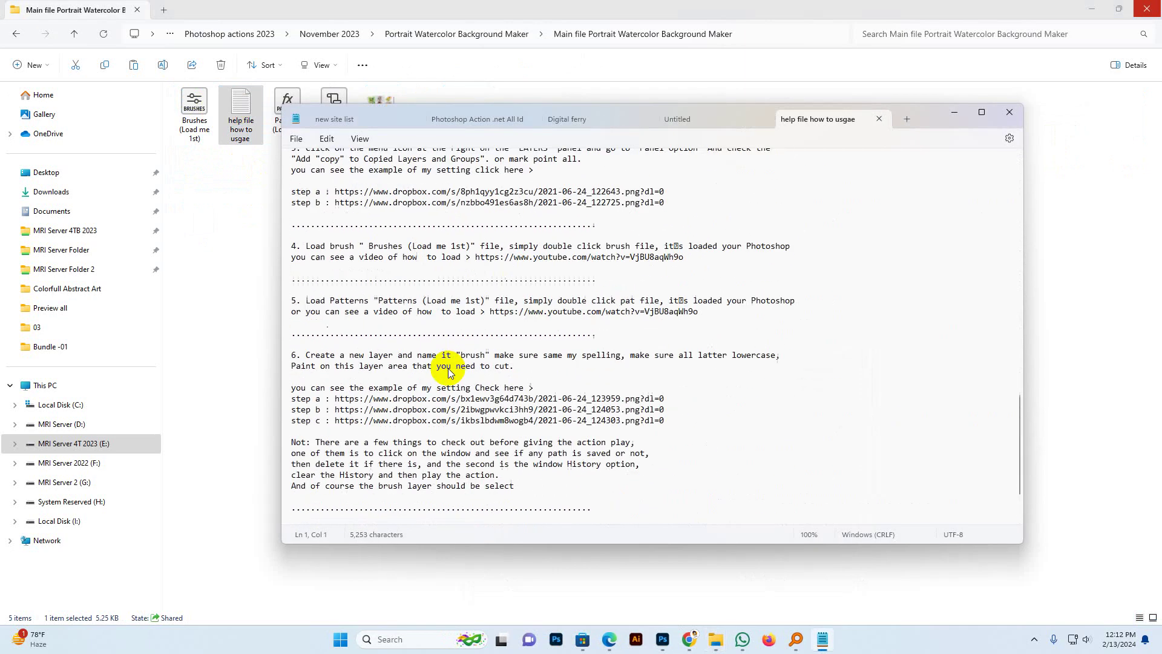
{"action": "scroll", "coordinate": [442, 388], "scroll_direction": "up", "scroll_amount": 10}
{"action": "scroll", "coordinate": [424, 363], "scroll_direction": "up", "scroll_amount": 10}
{"action": "scroll", "coordinate": [406, 354], "scroll_direction": "up", "scroll_amount": 5}
{"action": "scroll", "coordinate": [405, 354], "scroll_direction": "down", "scroll_amount": 5}
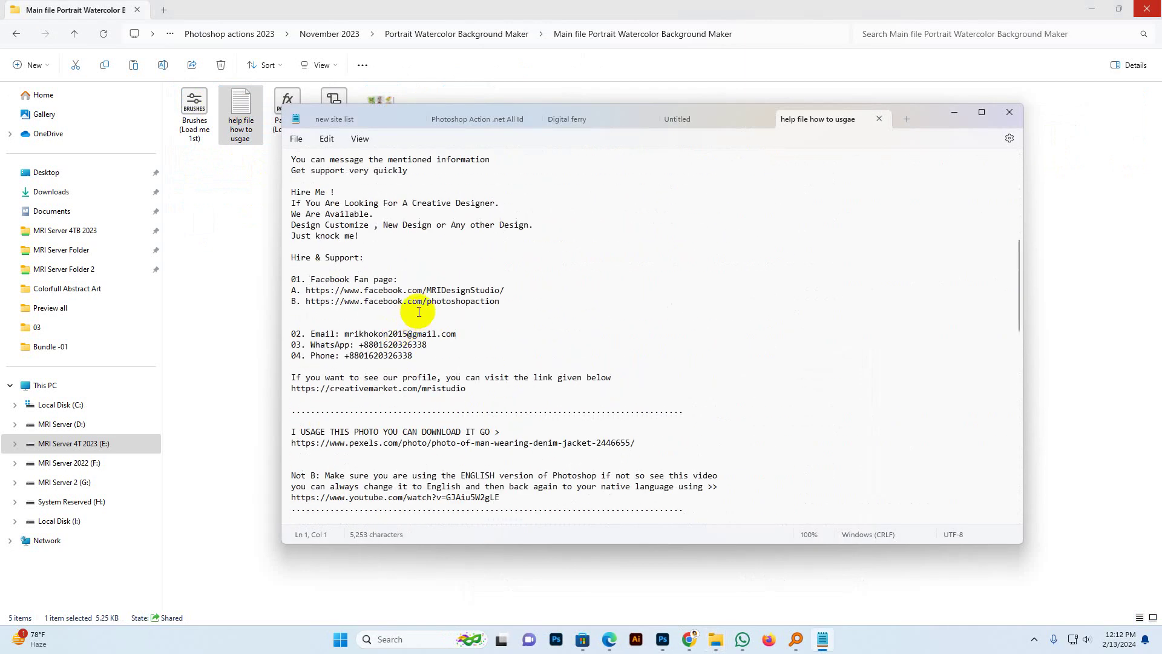
Step: Close the help file, minimize Notepad, and select the Brushes (Load me 1st) file
{"action": "left_click", "coordinate": [878, 119]}
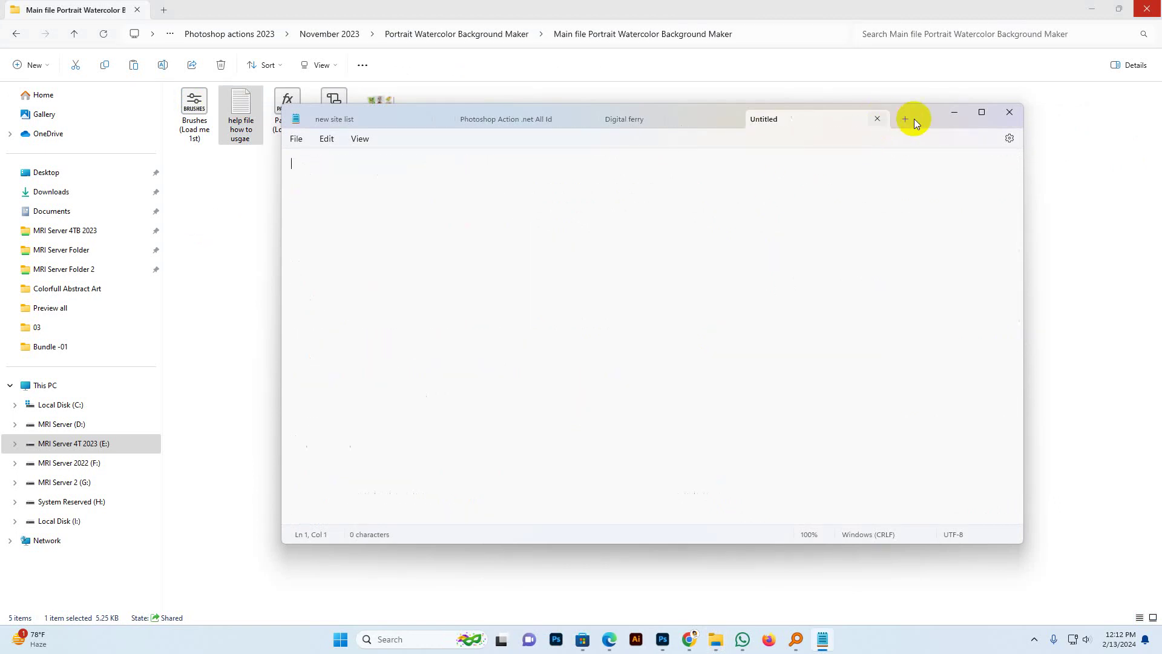
{"action": "left_click", "coordinate": [954, 112]}
{"action": "left_click", "coordinate": [449, 271]}
{"action": "left_click", "coordinate": [188, 117]}
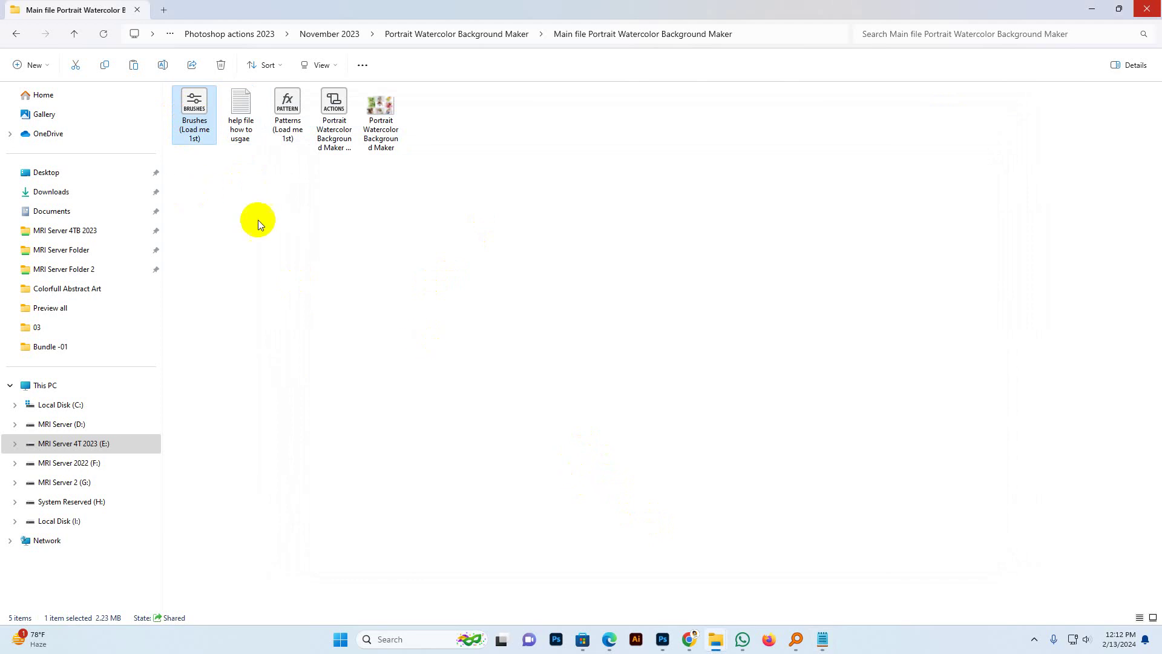
Step: Show Photoshop's Brushes panel and start Import Brushes from its menu
{"action": "left_click", "coordinate": [662, 645]}
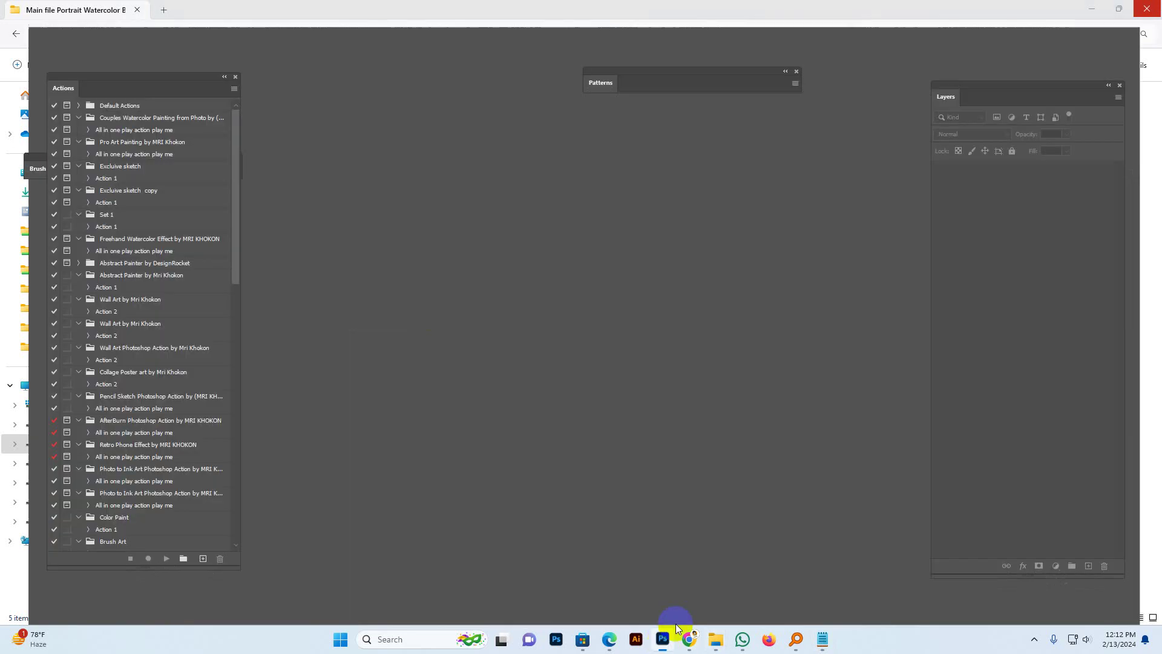
{"action": "left_click", "coordinate": [263, 7]}
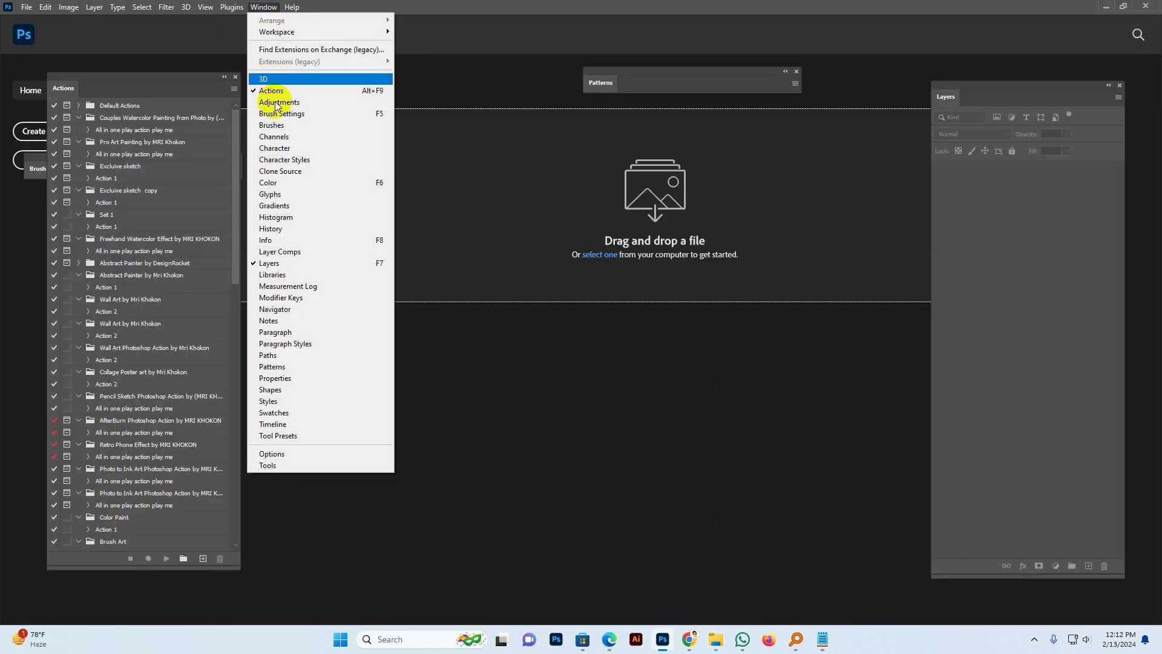
{"action": "left_click", "coordinate": [275, 127]}
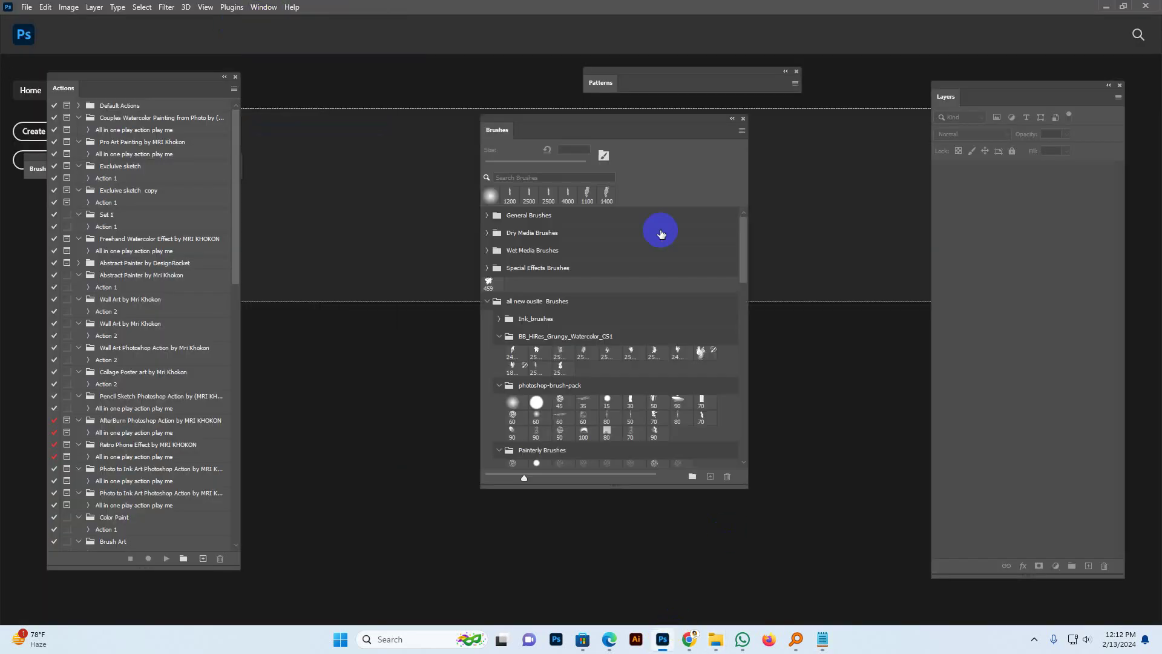
{"action": "left_click", "coordinate": [742, 130]}
{"action": "left_click", "coordinate": [768, 300]}
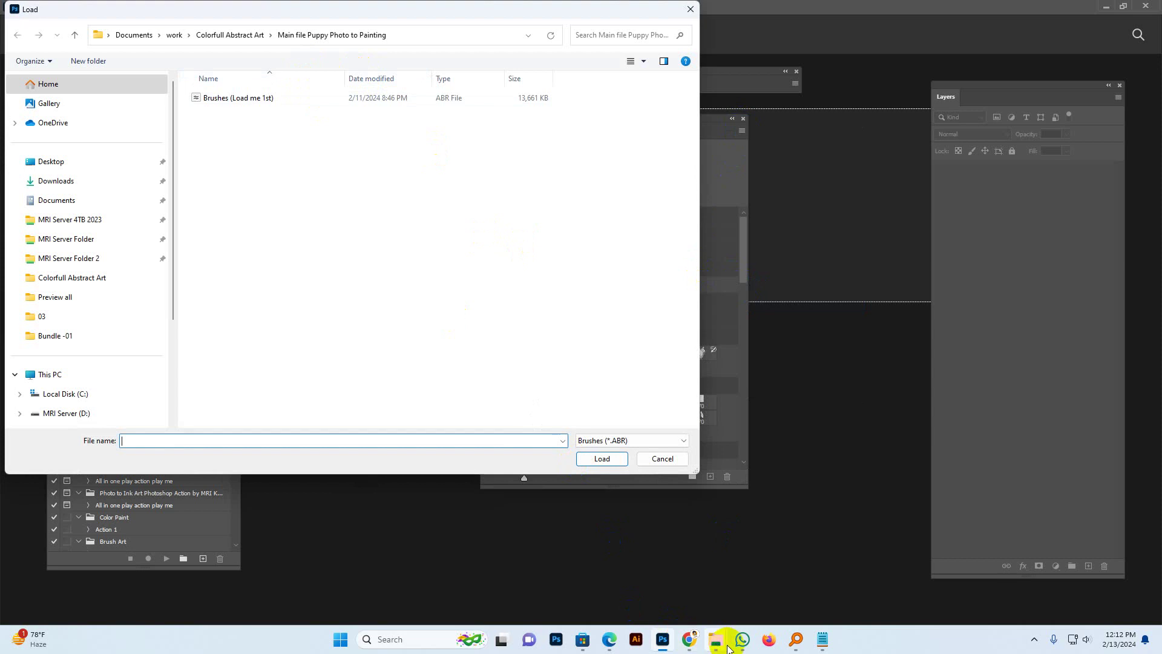
Step: Browse to the Main file folder via its copied path and load Brushes (Load me 1st).abr
{"action": "mouse_move", "coordinate": [715, 639]}
{"action": "left_click", "coordinate": [725, 600]}
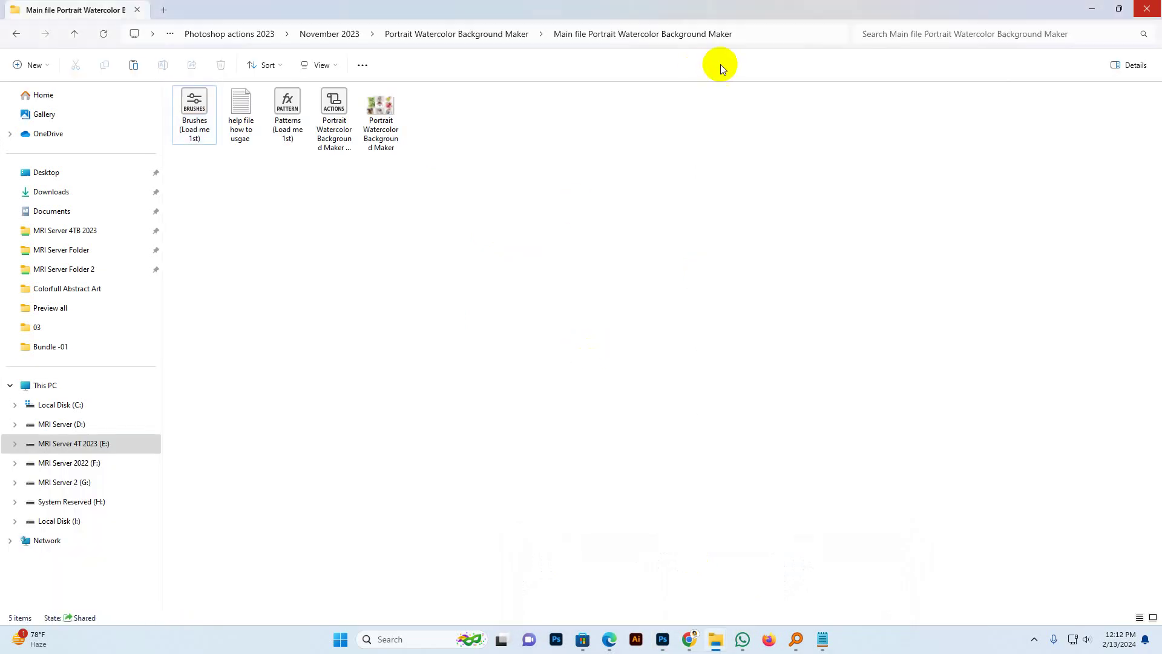
{"action": "left_click", "coordinate": [756, 35]}
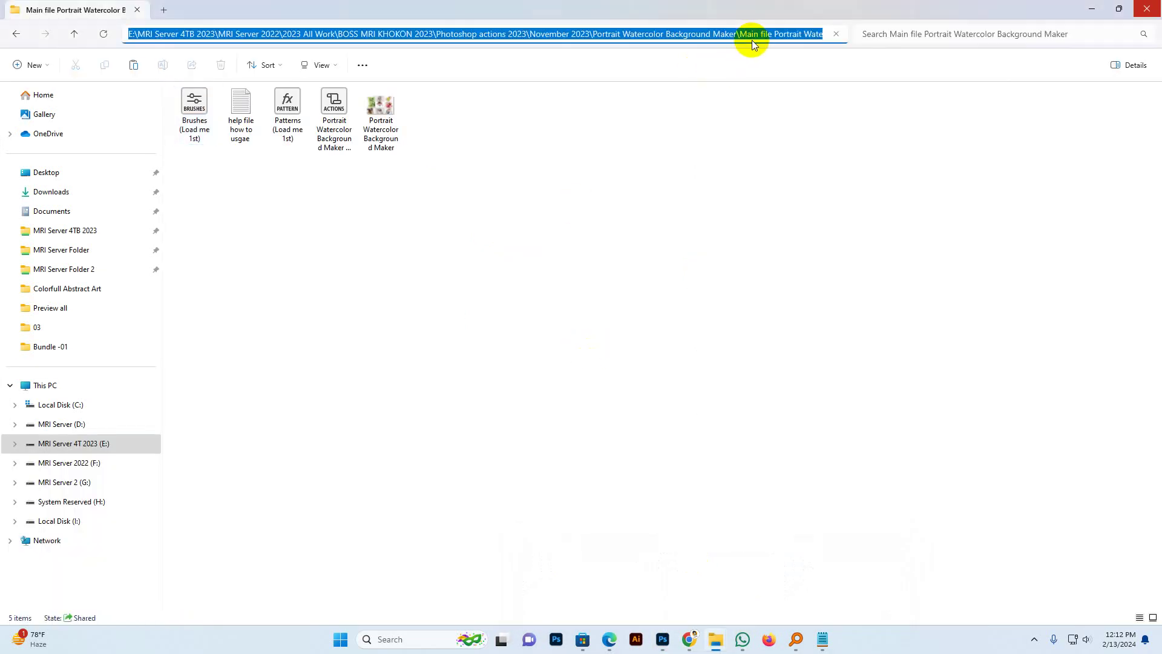
{"action": "left_click", "coordinate": [1092, 8]}
{"action": "left_click", "coordinate": [422, 34]}
{"action": "type", "text": "E:\\MRI Server 4TB 2023\\MRI Server 2022\\2023 All Work\\BOSS MRI KHOKON 2023\\Photoshop actions 2023\\November 2023\\Portrait Watercolor Background Maker\\Main file Portrait Watercolor Background Maker"}
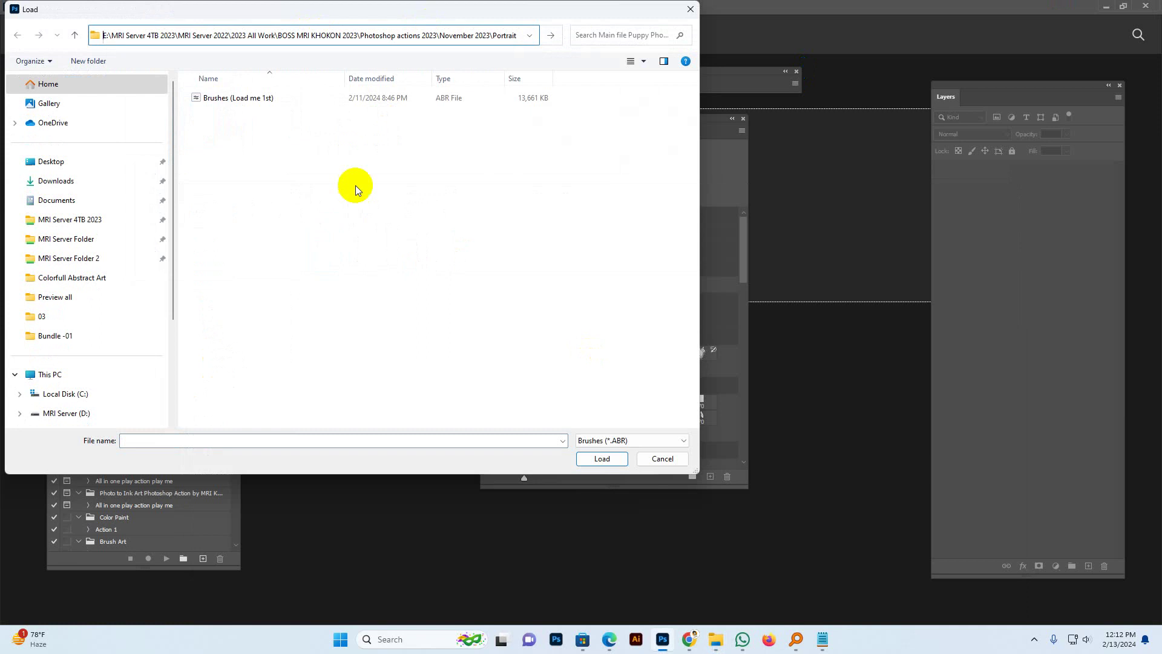
{"action": "key", "text": "Return"}
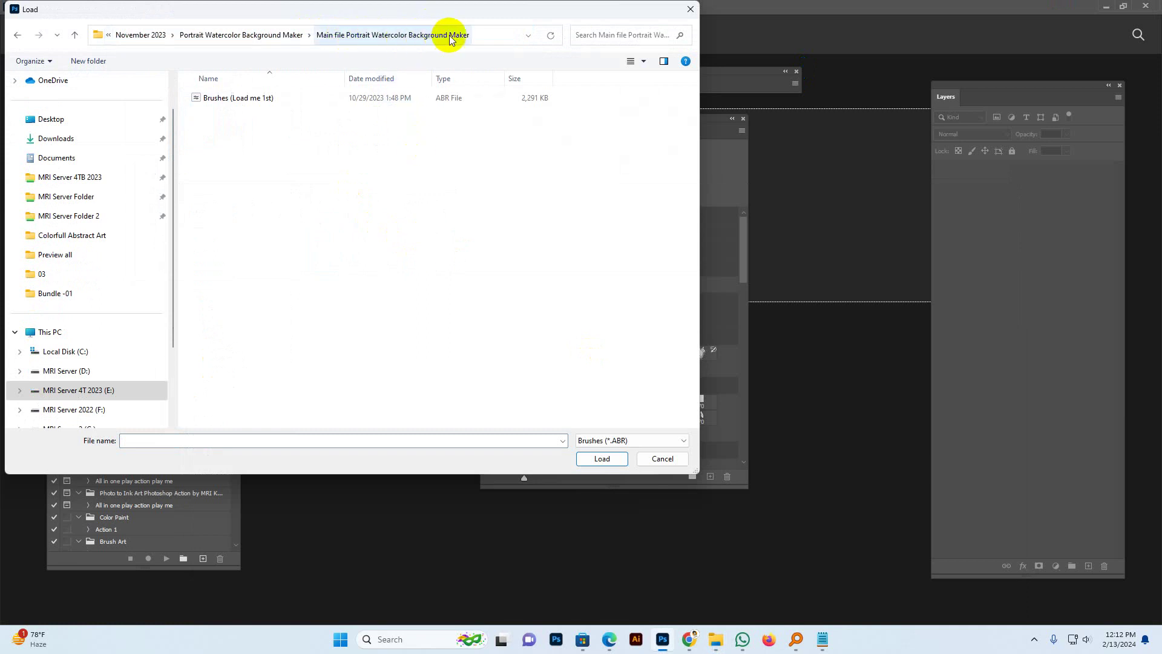
{"action": "left_click", "coordinate": [217, 100]}
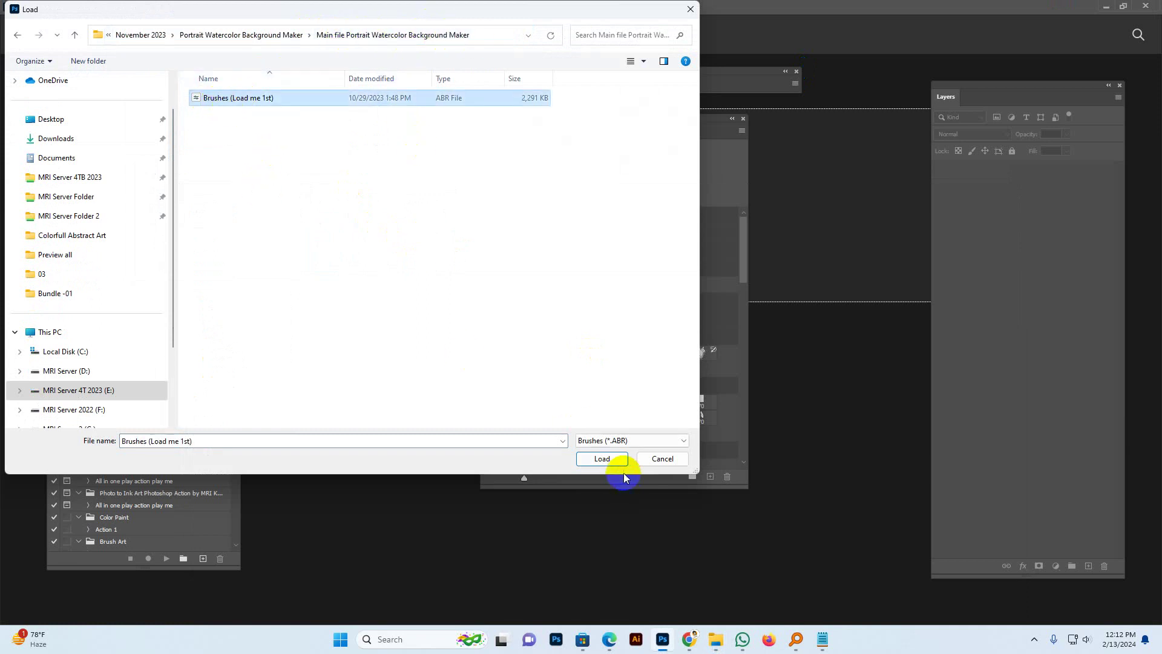
{"action": "left_click", "coordinate": [601, 457]}
{"action": "left_click", "coordinate": [743, 119]}
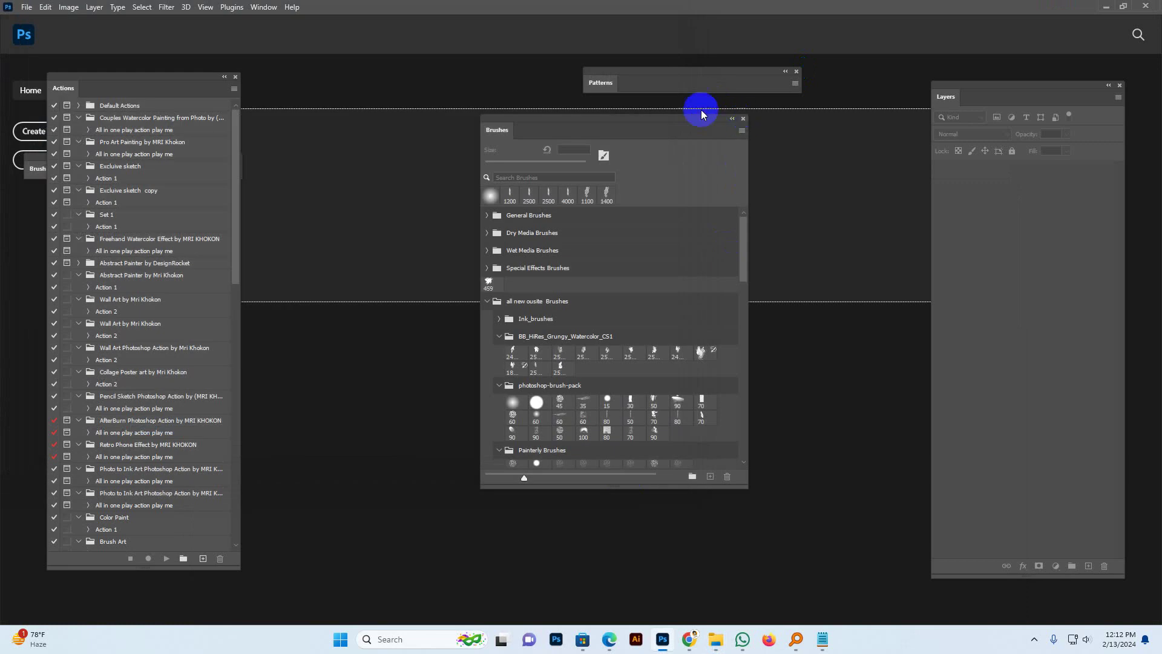
Step: Import Patterns (Load me 1st) into the Patterns panel from the pasted Main file folder path
{"action": "left_click", "coordinate": [263, 7]}
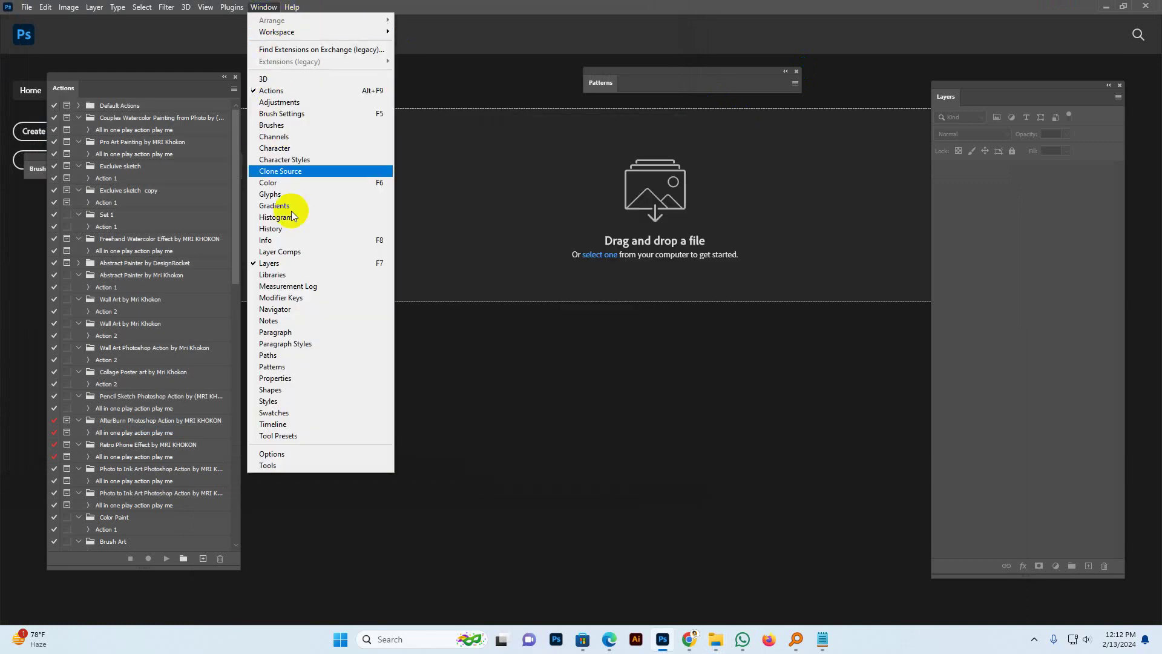
{"action": "left_click", "coordinate": [280, 367]}
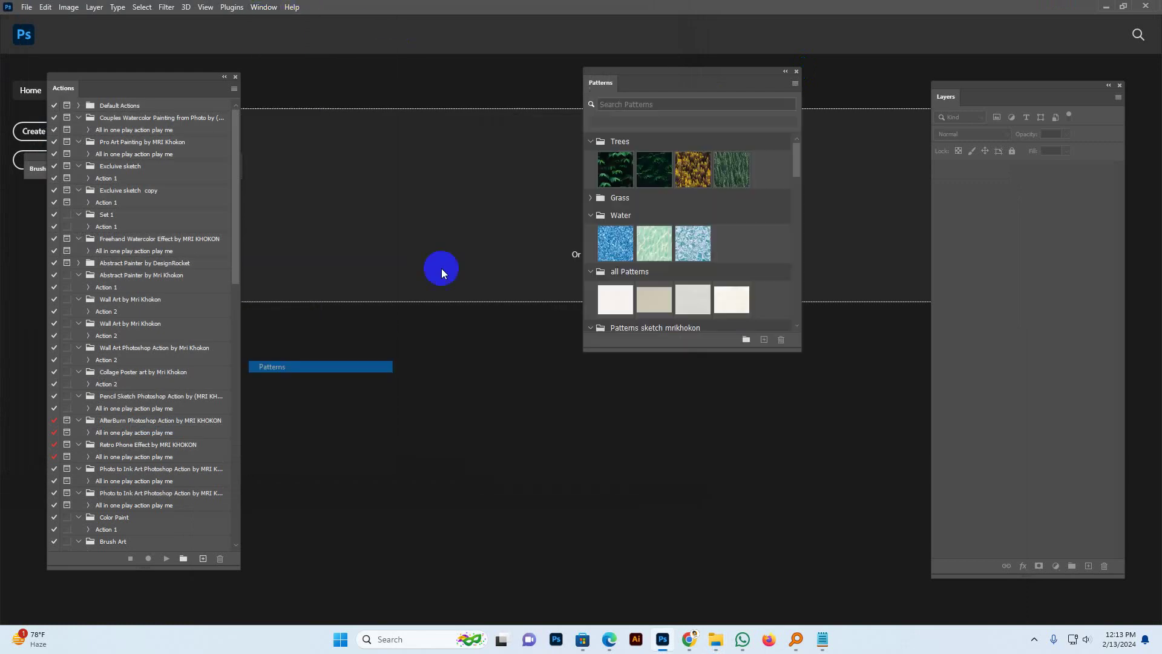
{"action": "left_click", "coordinate": [795, 85]}
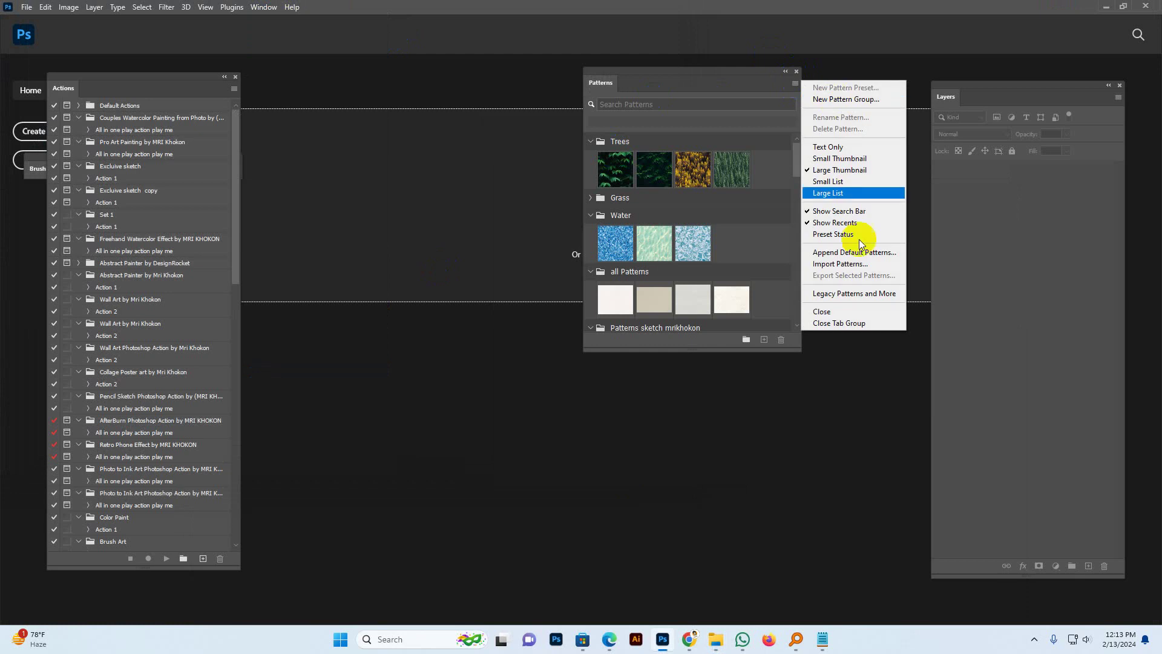
{"action": "left_click", "coordinate": [847, 265]}
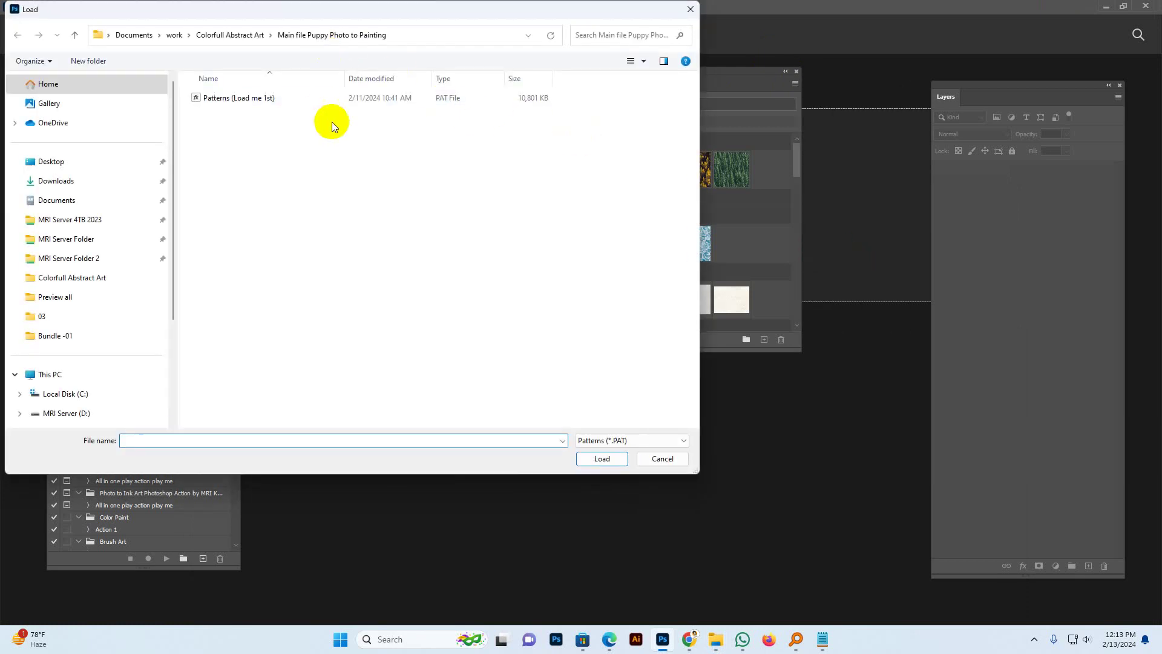
{"action": "left_click", "coordinate": [412, 35]}
{"action": "key", "text": "ctrl+v"}
{"action": "key", "text": "Return"}
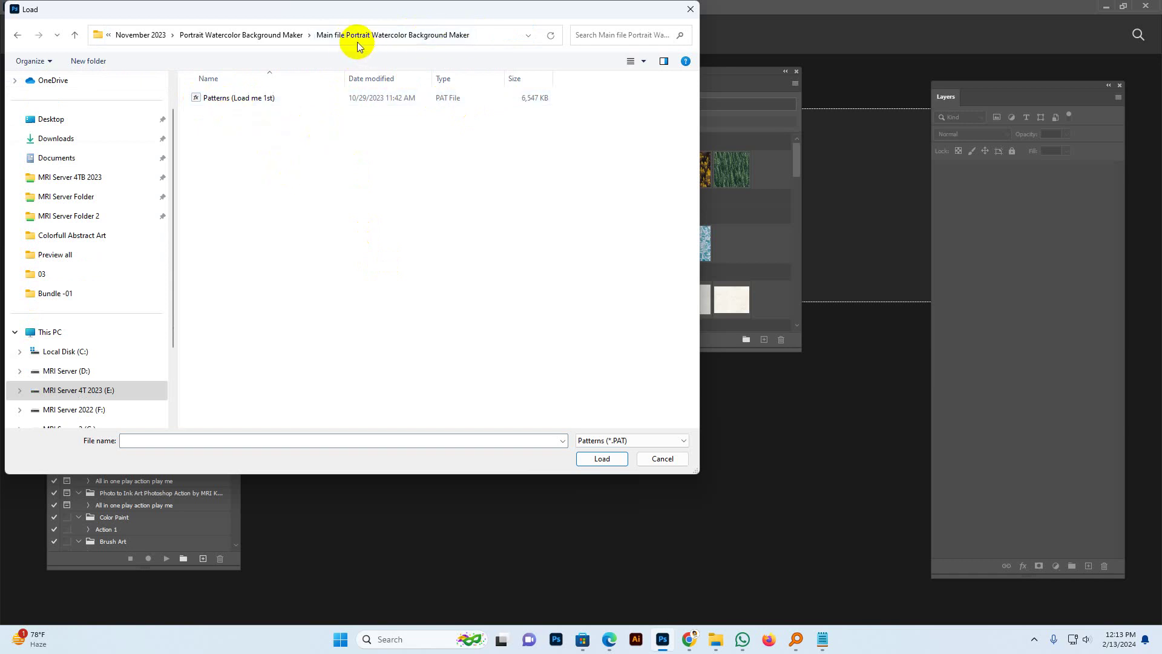
{"action": "left_click", "coordinate": [233, 98]}
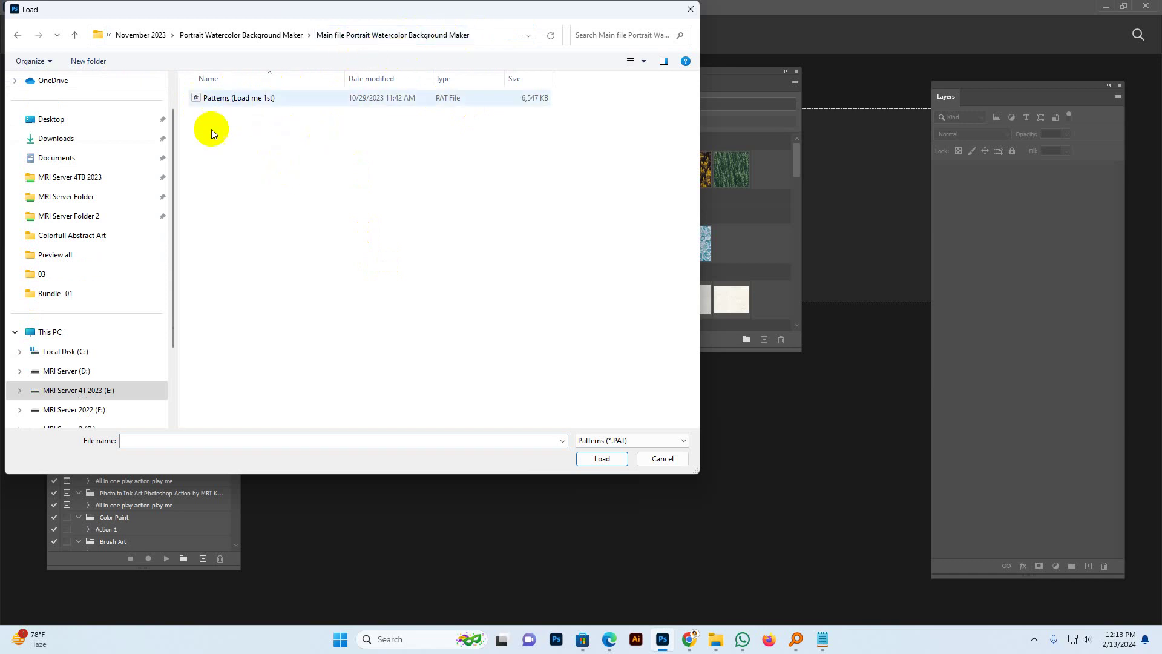
{"action": "left_click", "coordinate": [236, 104]}
{"action": "left_click", "coordinate": [602, 458]}
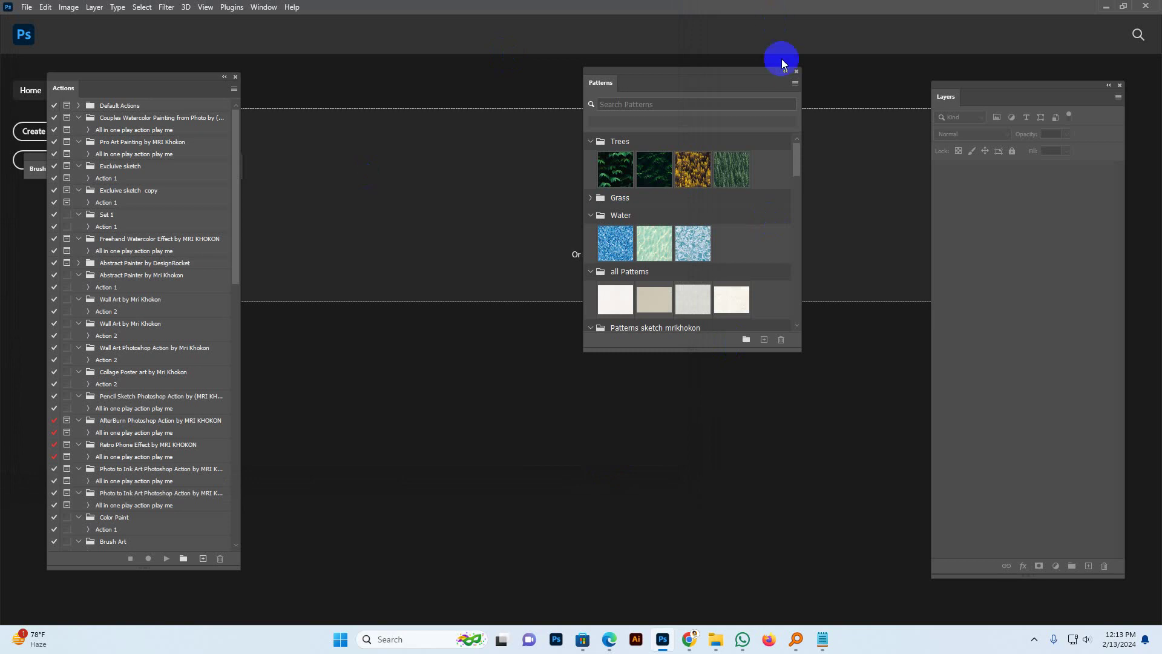
Step: Close the Patterns panel and bring the Actions panel up in a new position
{"action": "left_click", "coordinate": [797, 72]}
{"action": "left_click", "coordinate": [264, 7]}
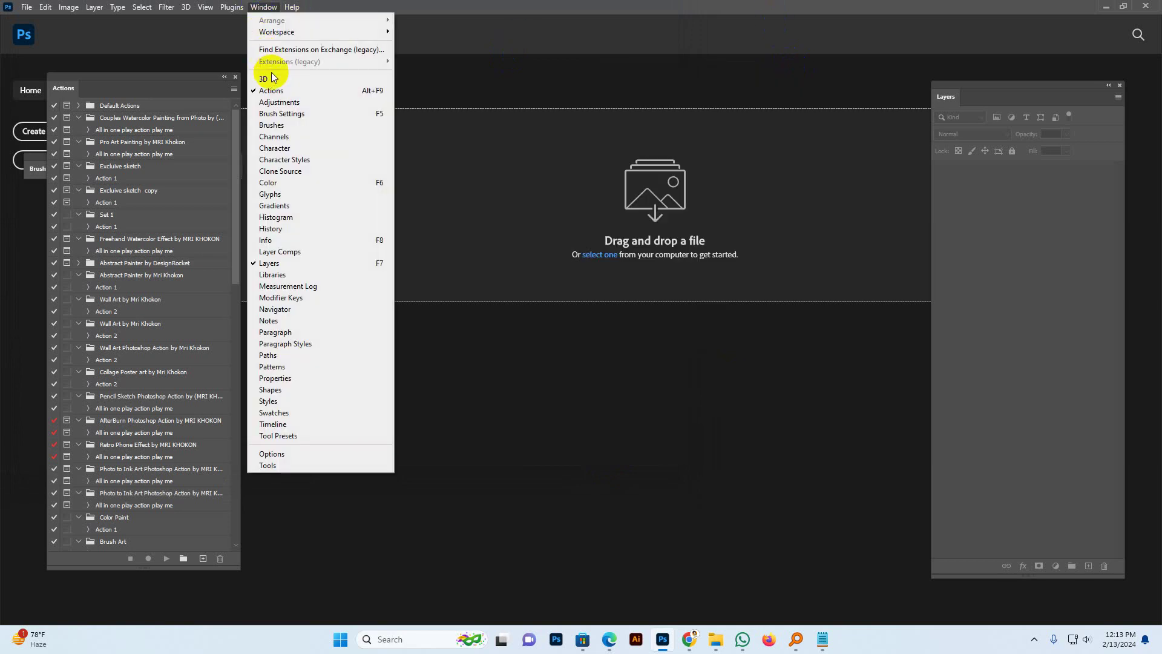
{"action": "left_click", "coordinate": [271, 90]}
{"action": "left_click", "coordinate": [264, 7]}
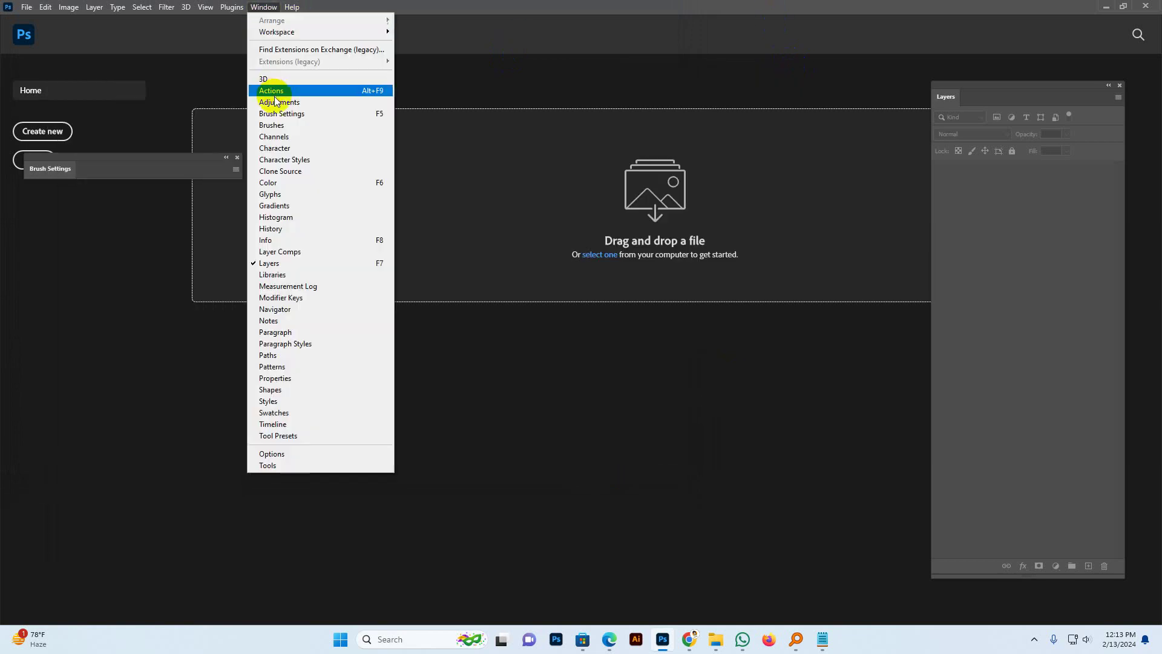
{"action": "left_click", "coordinate": [271, 91]}
{"action": "mouse_move", "coordinate": [213, 108]}
{"action": "left_mouse_down"}
{"action": "mouse_move", "coordinate": [975, 91]}
{"action": "mouse_move", "coordinate": [270, 135]}
{"action": "mouse_move", "coordinate": [82, 77]}
{"action": "left_mouse_up"}
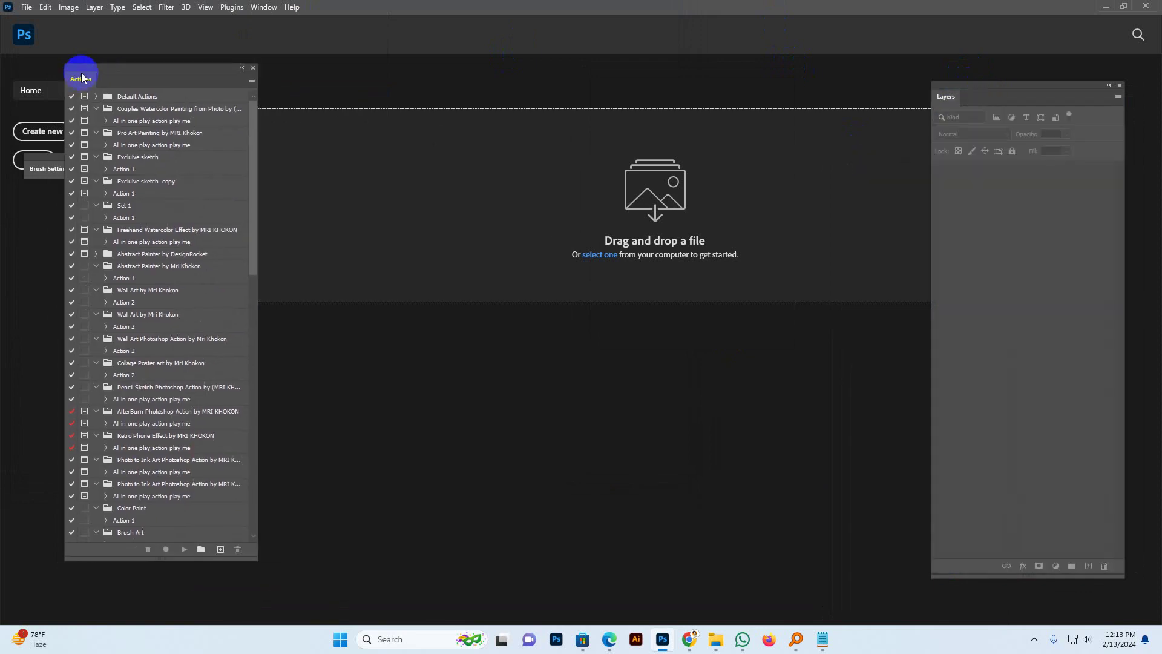
Step: Load the Portrait Watercolor Background Maker .ATN set, enlarge the panel, and select 'All in one play action play me'
{"action": "left_click", "coordinate": [254, 84]}
{"action": "left_click", "coordinate": [297, 300]}
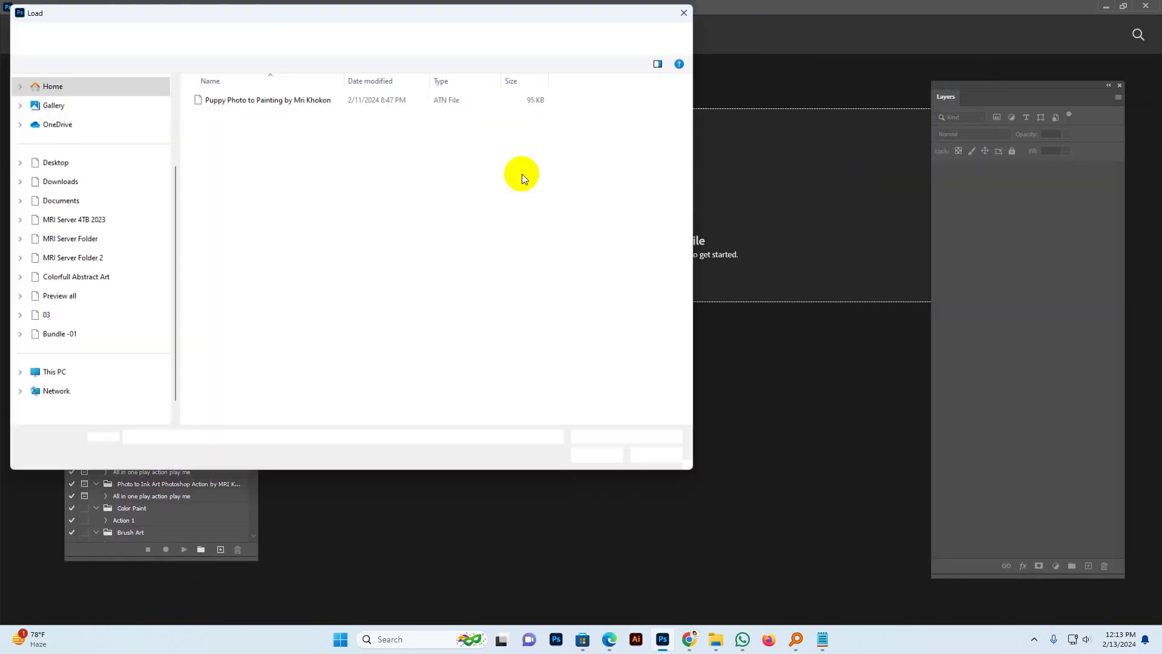
{"action": "left_click", "coordinate": [418, 35]}
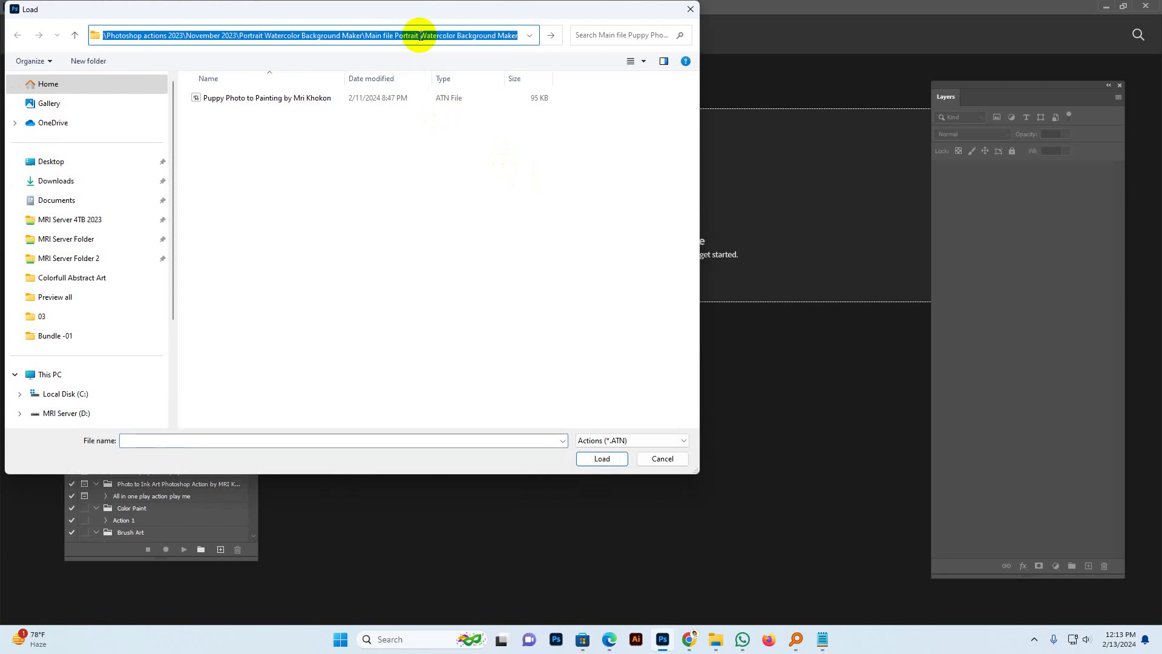
{"action": "key", "text": "Return"}
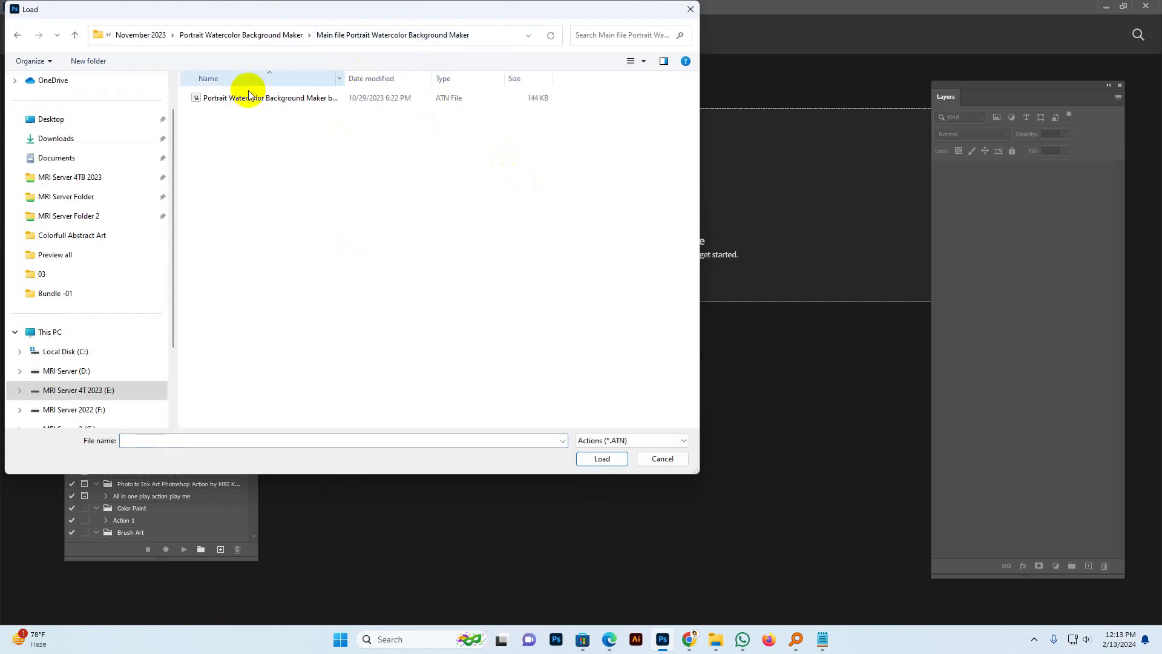
{"action": "left_click", "coordinate": [254, 98]}
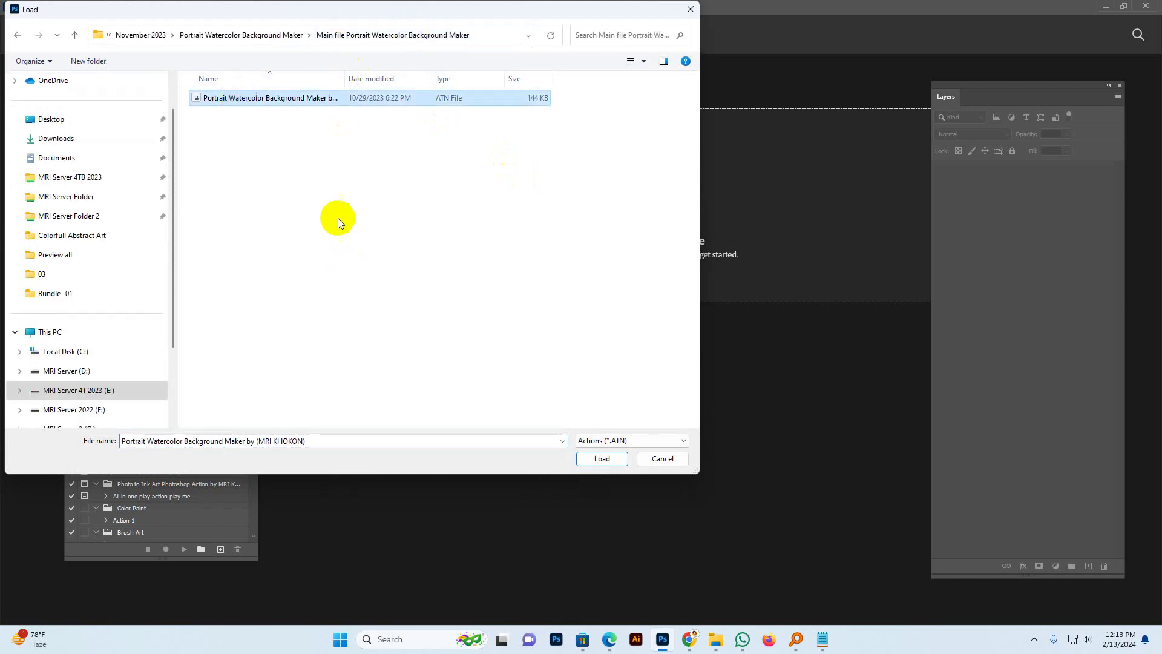
{"action": "left_click", "coordinate": [615, 460]}
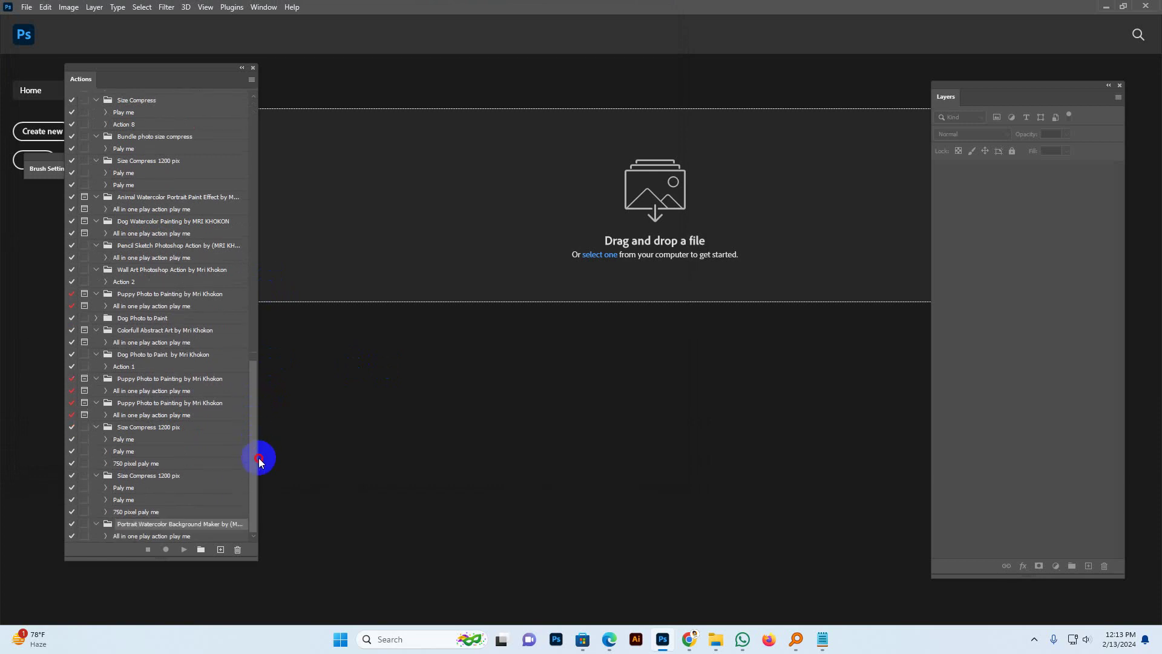
{"action": "left_click_drag", "start_coordinate": [253, 557], "coordinate": [292, 563]}
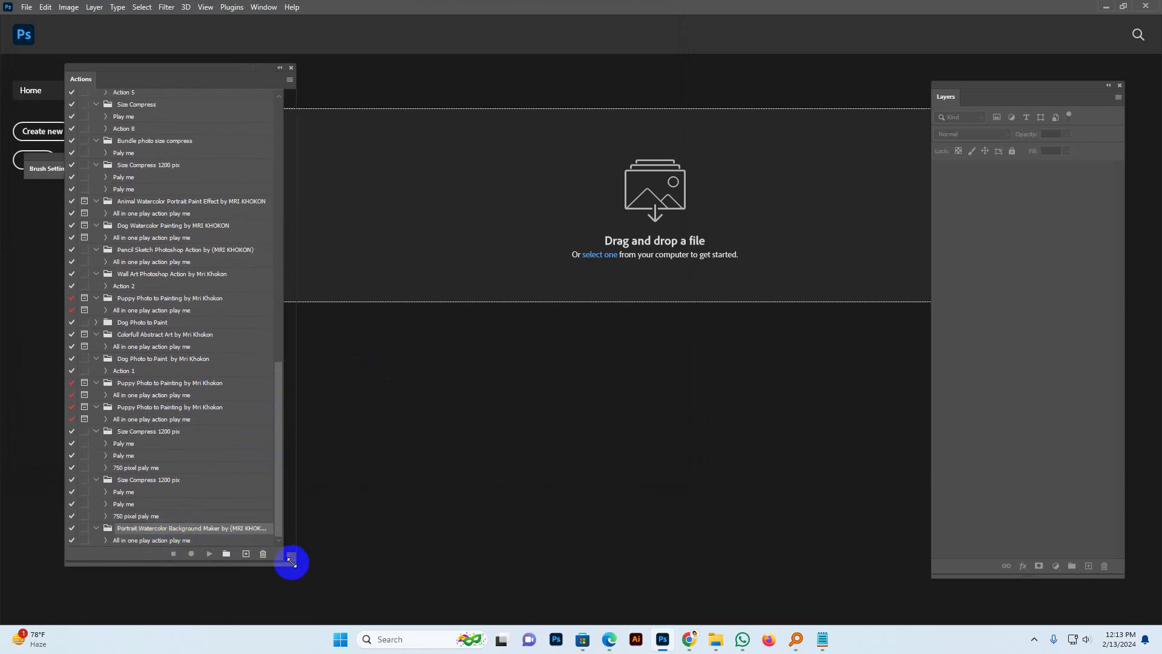
{"action": "left_click", "coordinate": [173, 545]}
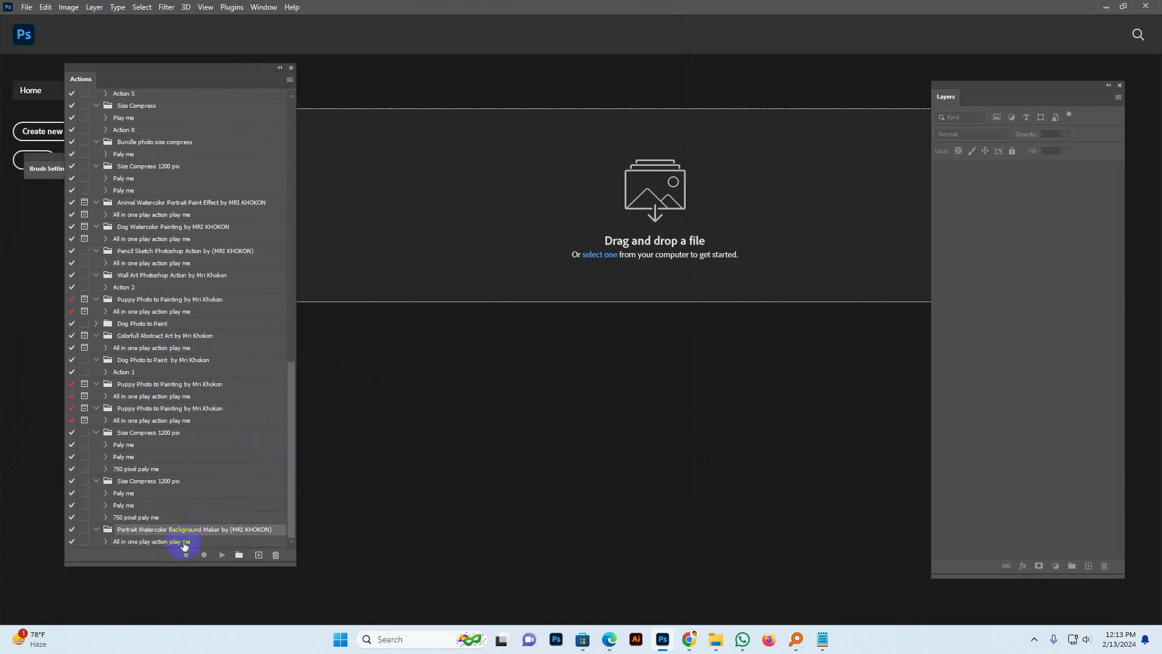
{"action": "mouse_move", "coordinate": [715, 639]}
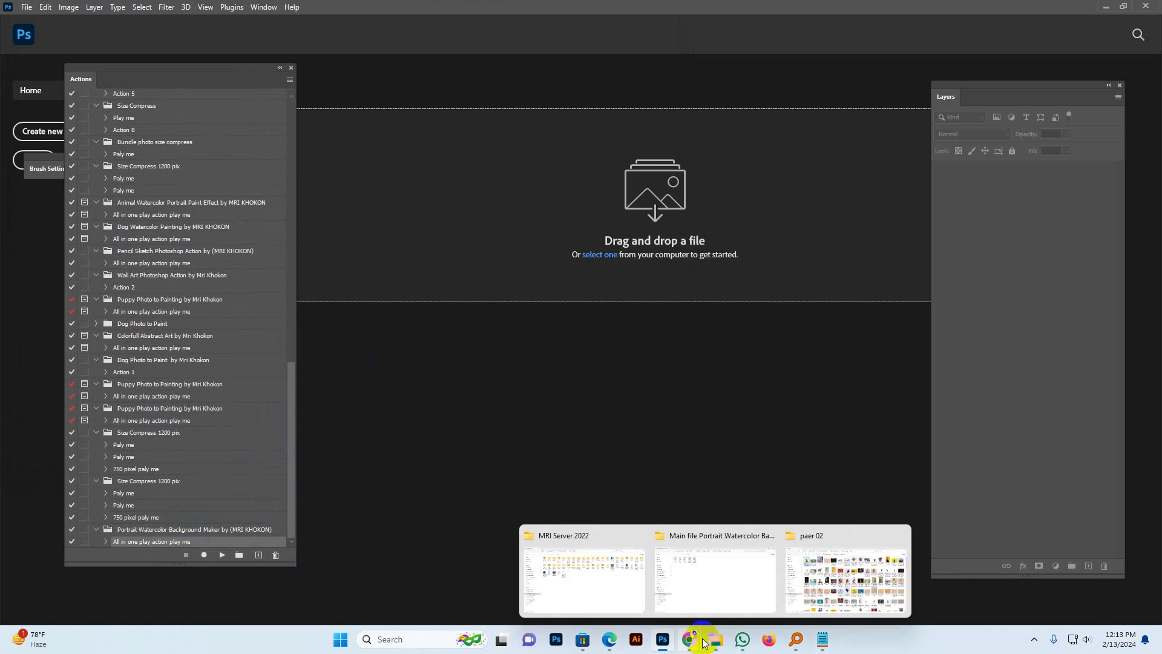
Step: Drag the chameleon JPG from the product folder into Photoshop to open it
{"action": "left_click", "coordinate": [721, 573]}
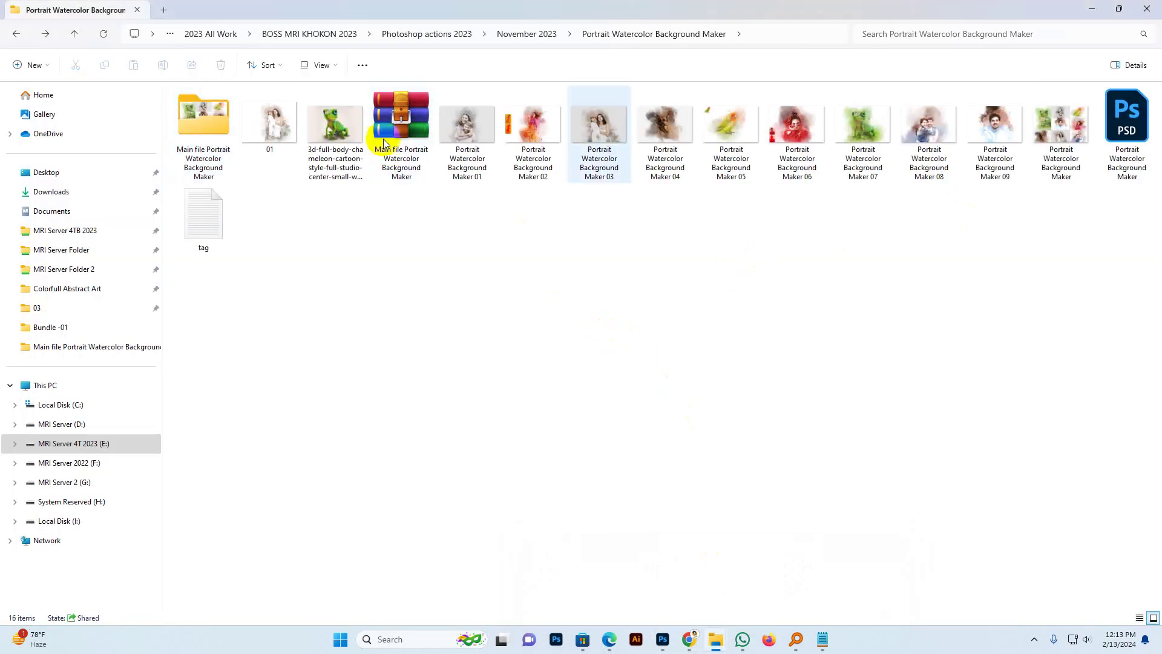
{"action": "mouse_move", "coordinate": [335, 124]}
{"action": "left_mouse_down"}
{"action": "mouse_move", "coordinate": [668, 646]}
{"action": "mouse_move", "coordinate": [529, 141]}
{"action": "left_mouse_up"}
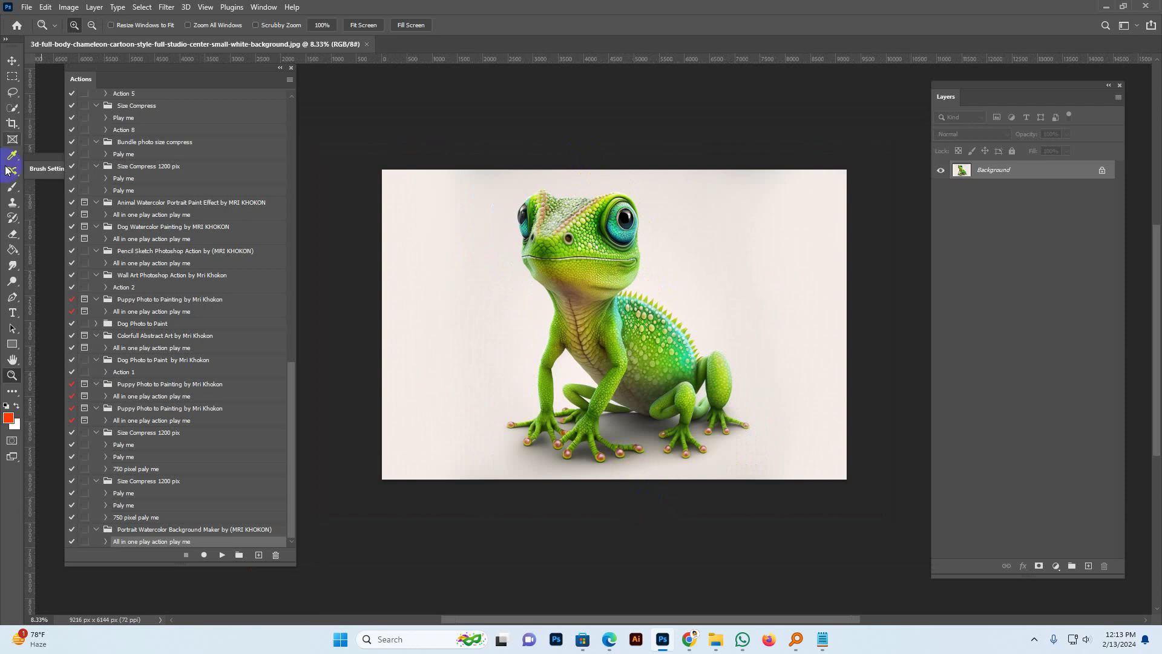
Step: Crop outward to 9504 x 8664 px, adding white margins top, bottom and slightly left
{"action": "left_click", "coordinate": [10, 124]}
{"action": "left_click_drag", "start_coordinate": [614, 170], "coordinate": [614, 146]}
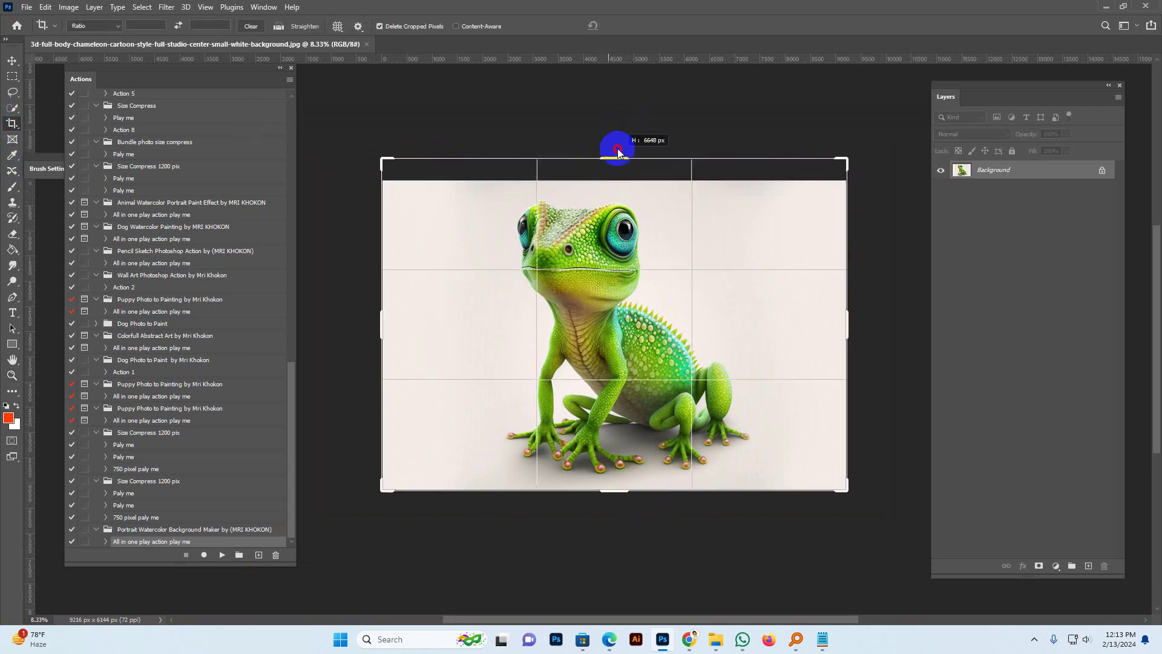
{"action": "left_click_drag", "start_coordinate": [628, 502], "coordinate": [614, 533]}
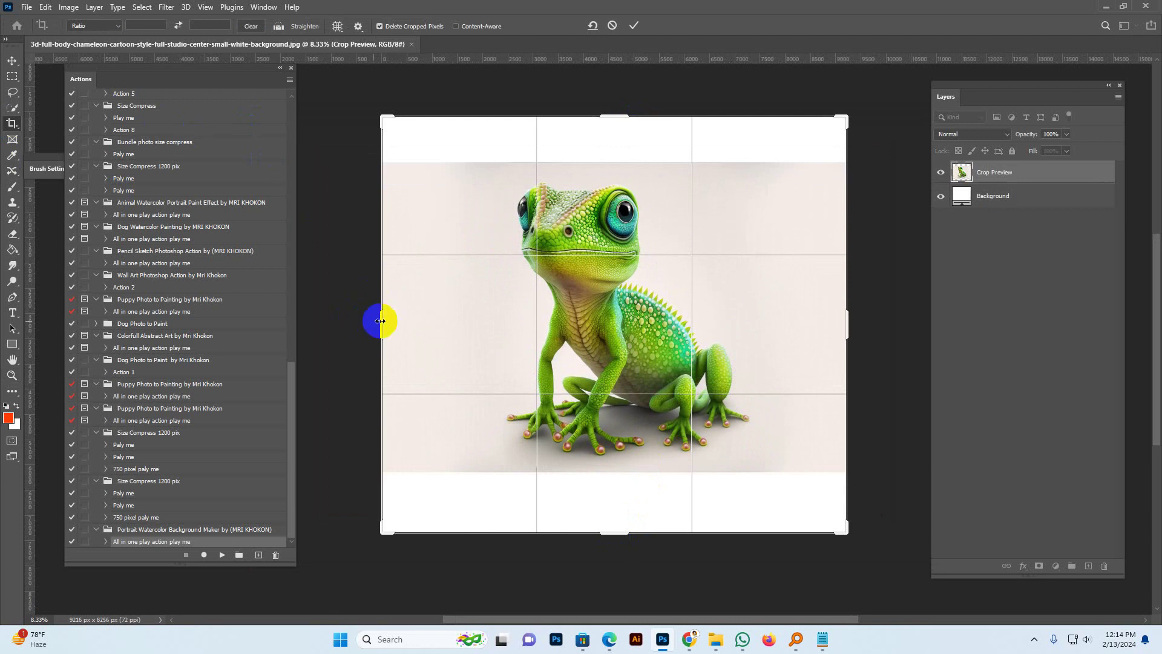
{"action": "left_click_drag", "start_coordinate": [382, 321], "coordinate": [372, 320]}
{"action": "left_click_drag", "start_coordinate": [624, 116], "coordinate": [617, 106]}
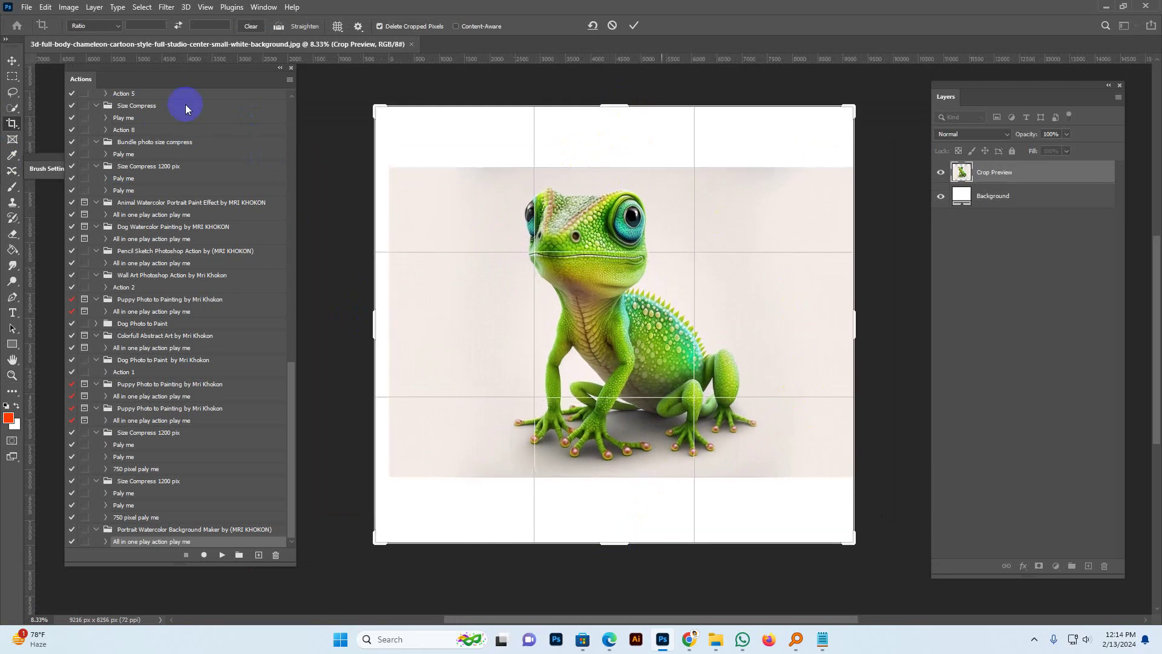
{"action": "left_click", "coordinate": [12, 61]}
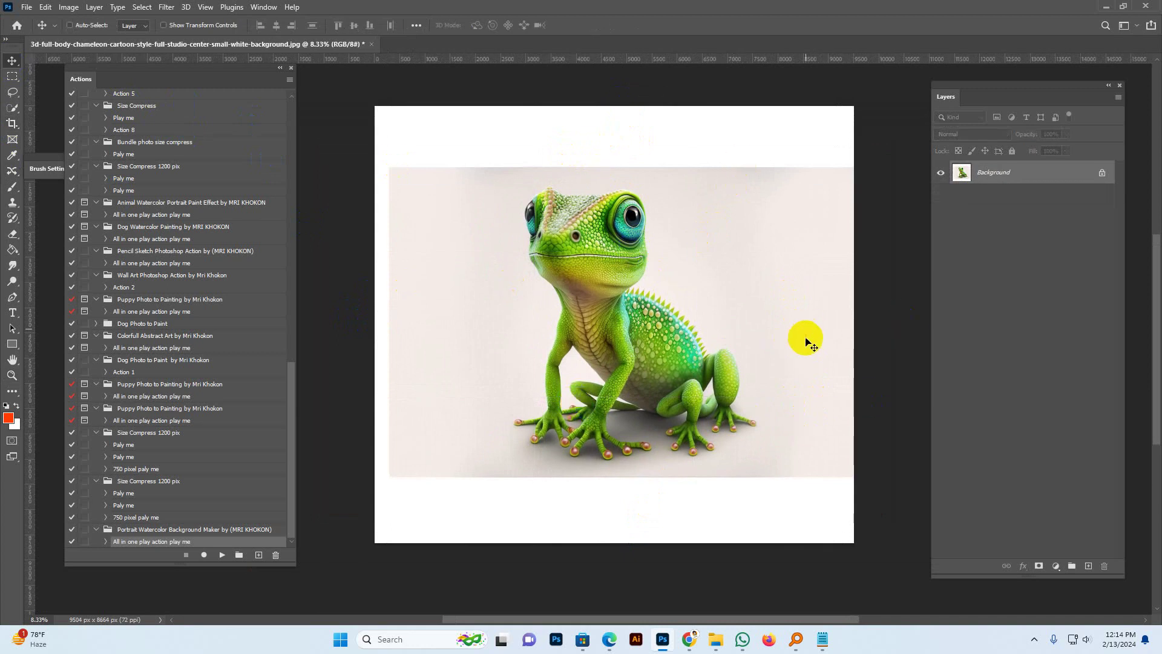
{"action": "key", "text": "z"}
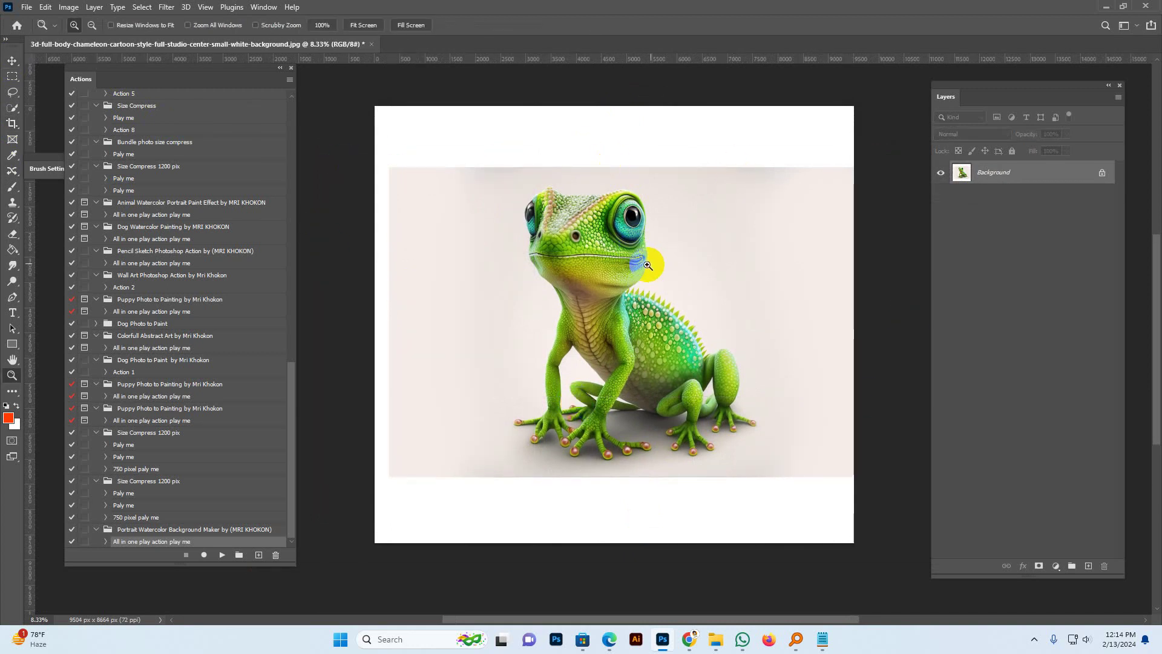
{"action": "left_click", "coordinate": [653, 265]}
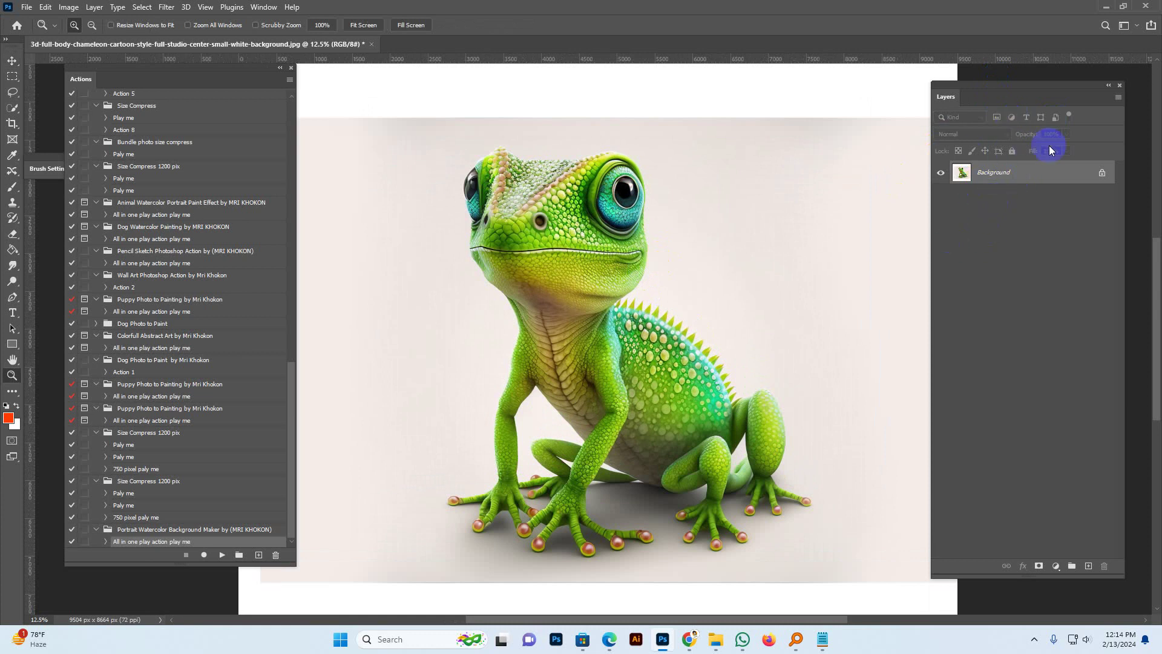
{"action": "double_click", "coordinate": [1066, 176]}
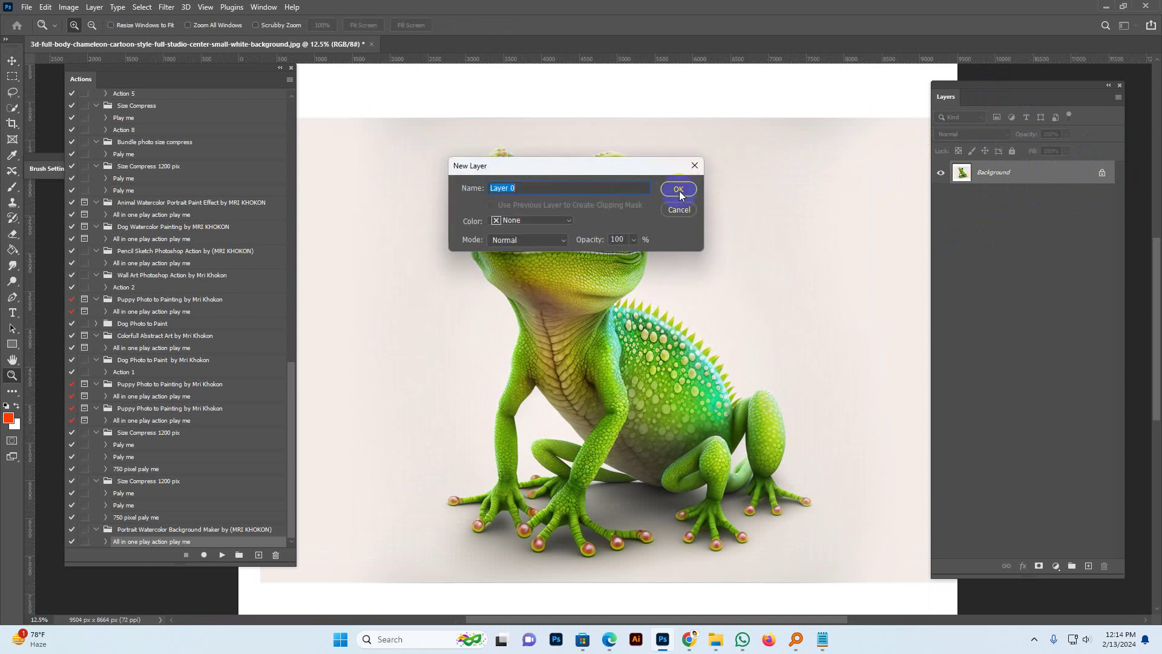
{"action": "left_click", "coordinate": [679, 190]}
{"action": "left_click", "coordinate": [990, 179]}
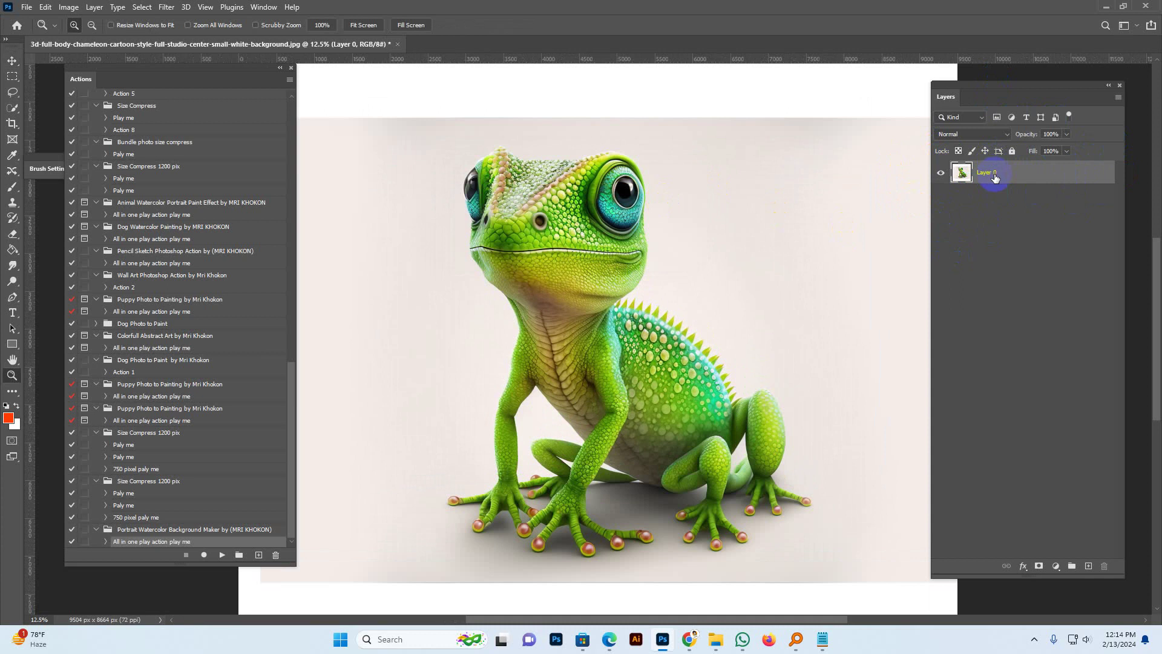
{"action": "right_click", "coordinate": [1046, 174]}
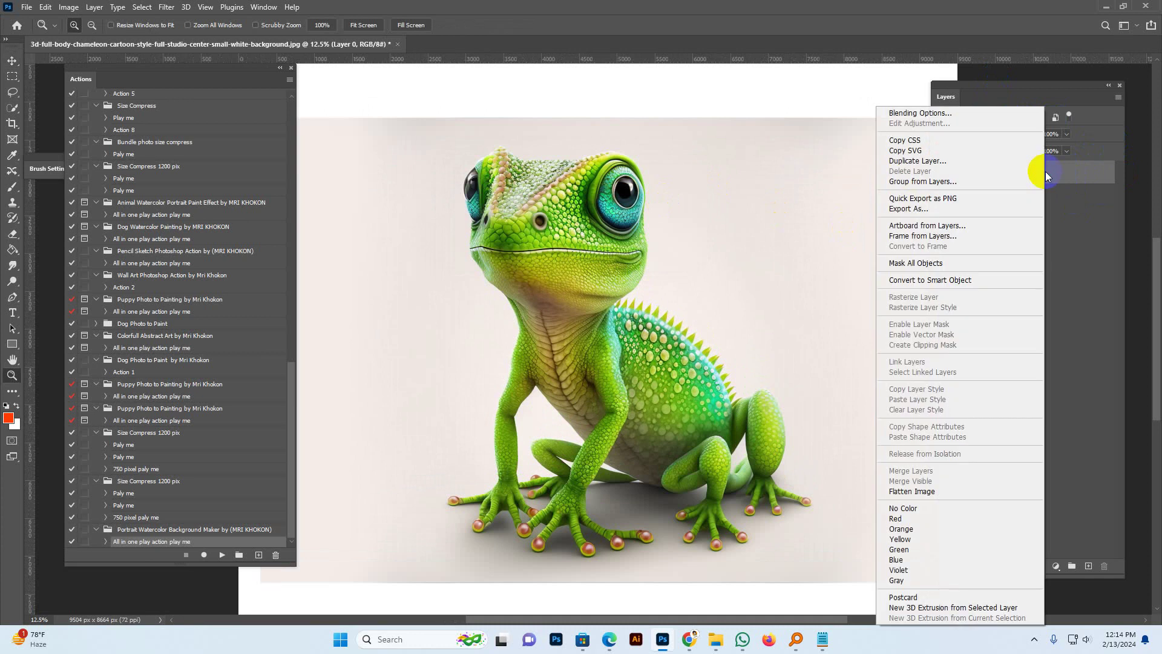
{"action": "left_click", "coordinate": [991, 492]}
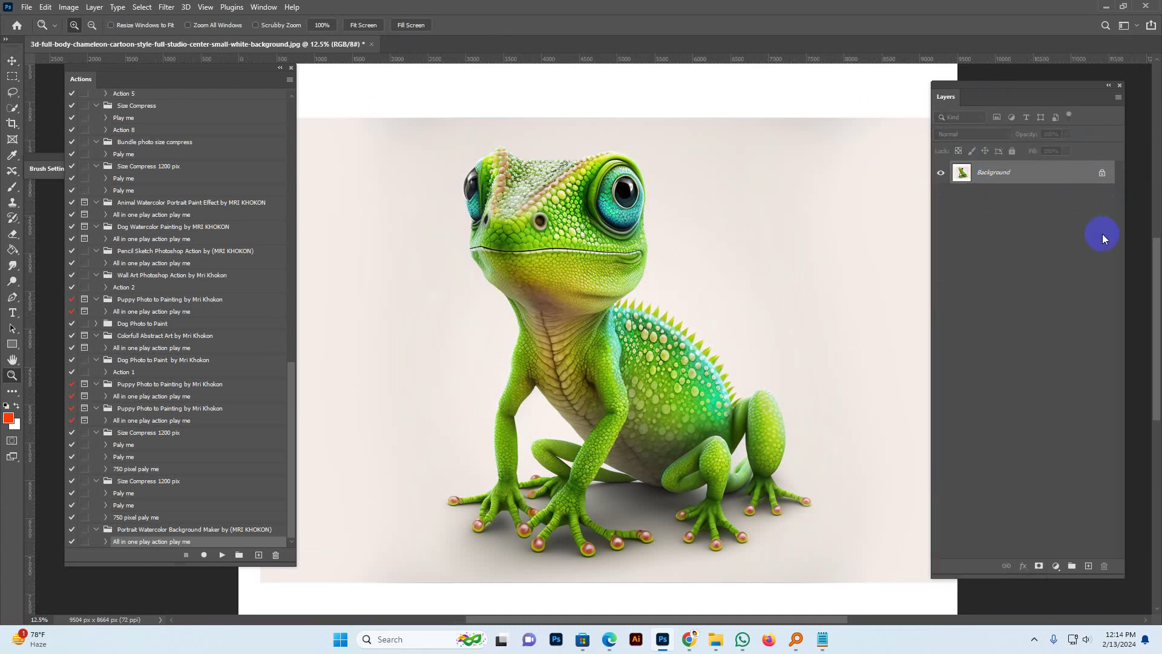
{"action": "left_click_drag", "start_coordinate": [180, 79], "coordinate": [181, 98]}
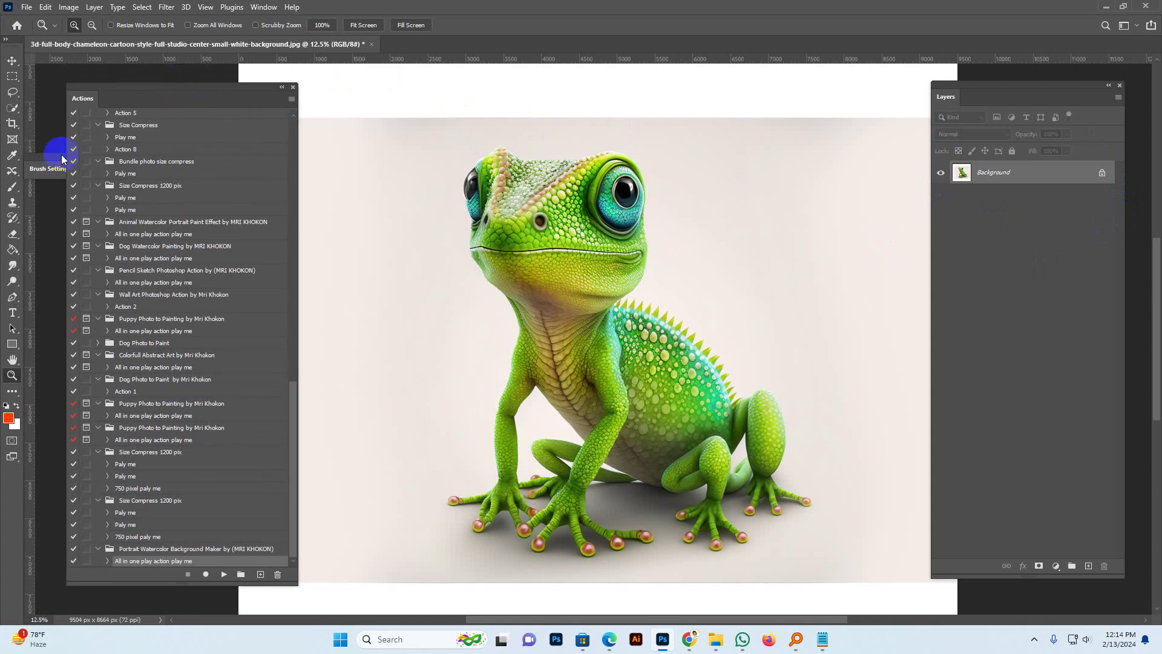
Step: Float the Brush Settings panel and keep the image in RGB Color mode
{"action": "left_click_drag", "start_coordinate": [63, 160], "coordinate": [351, 94]}
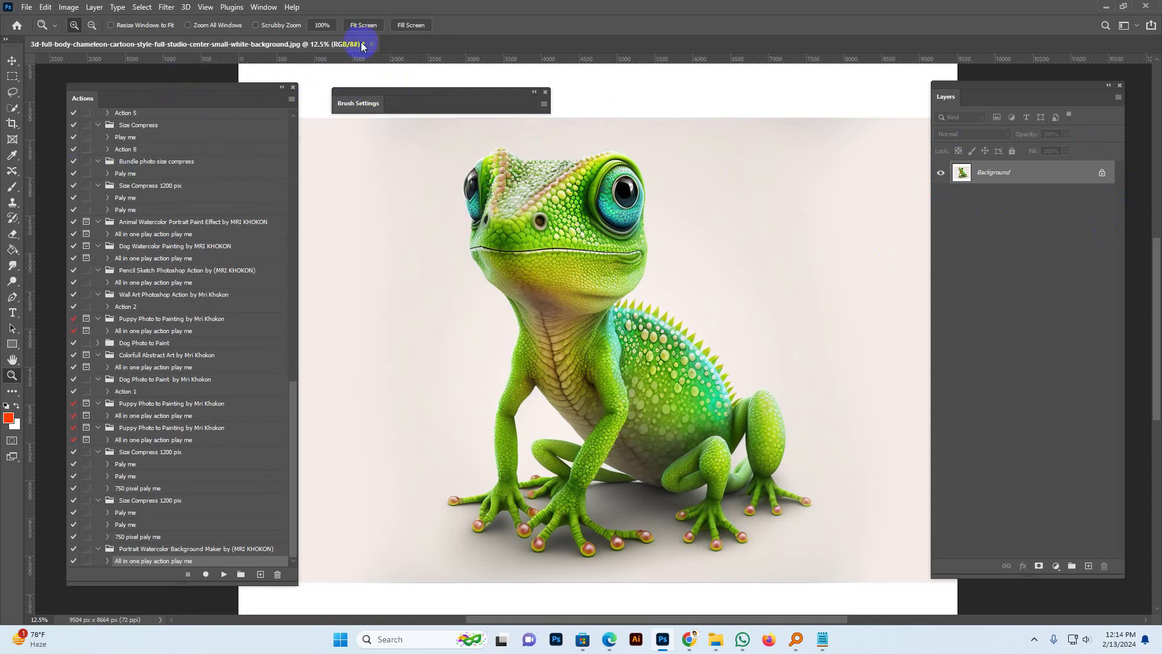
{"action": "left_click", "coordinate": [69, 7]}
{"action": "mouse_move", "coordinate": [77, 20]}
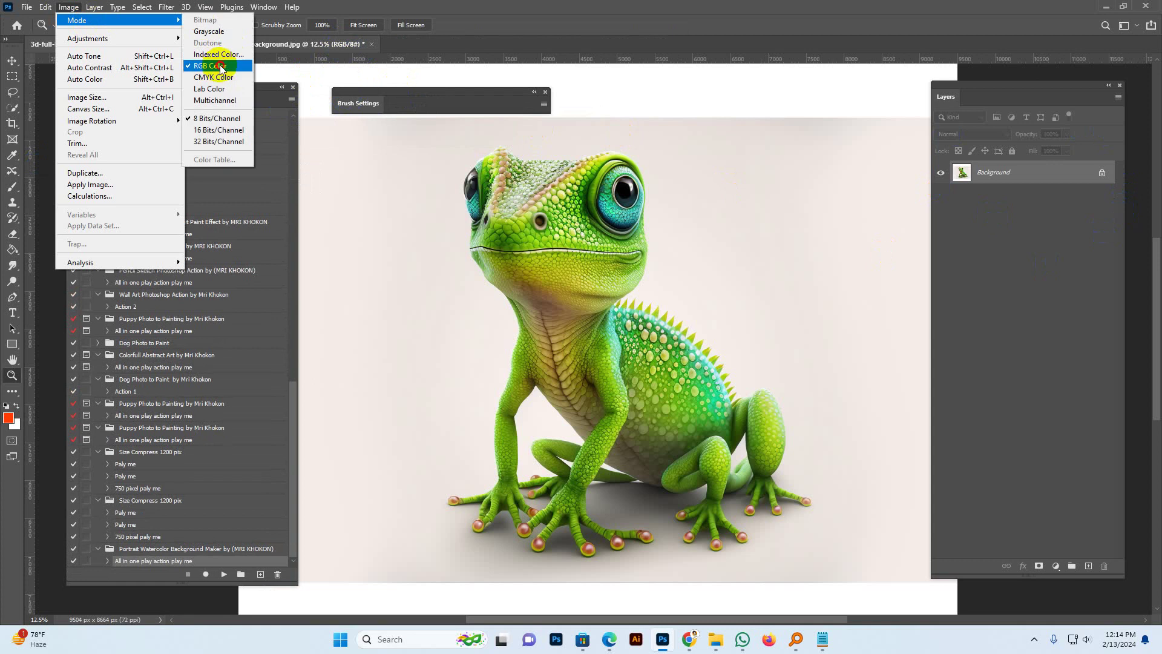
{"action": "left_click", "coordinate": [221, 66]}
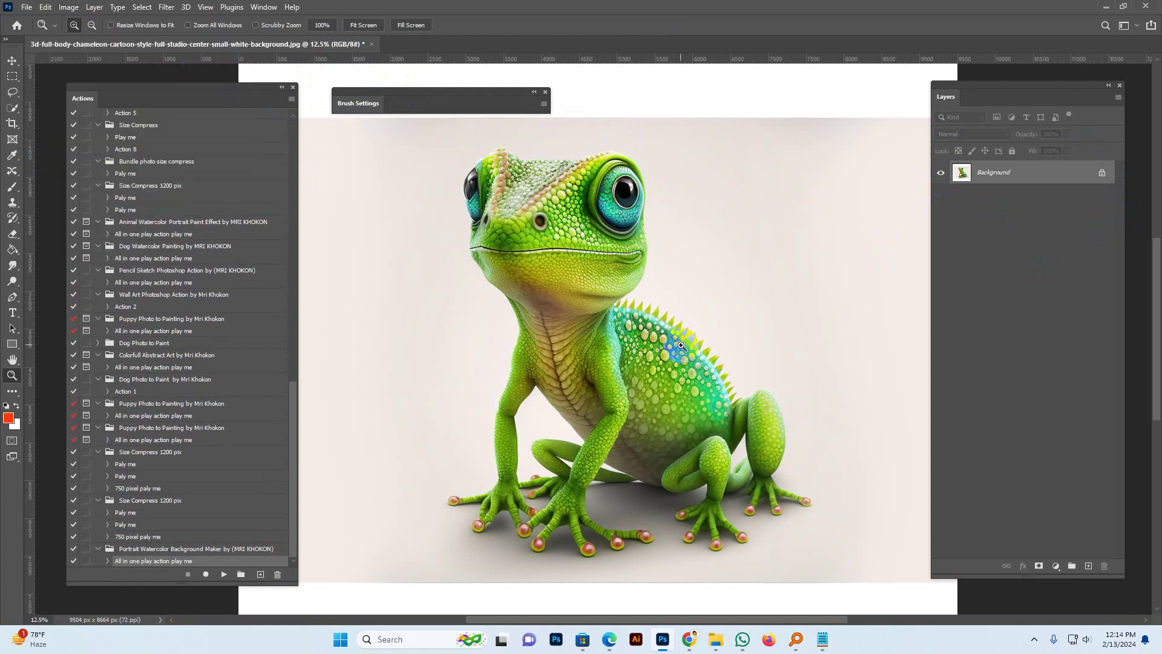
Step: Set the Image Size width to 4000 px, giving 4000 x 3646 pixels
{"action": "left_click", "coordinate": [67, 7]}
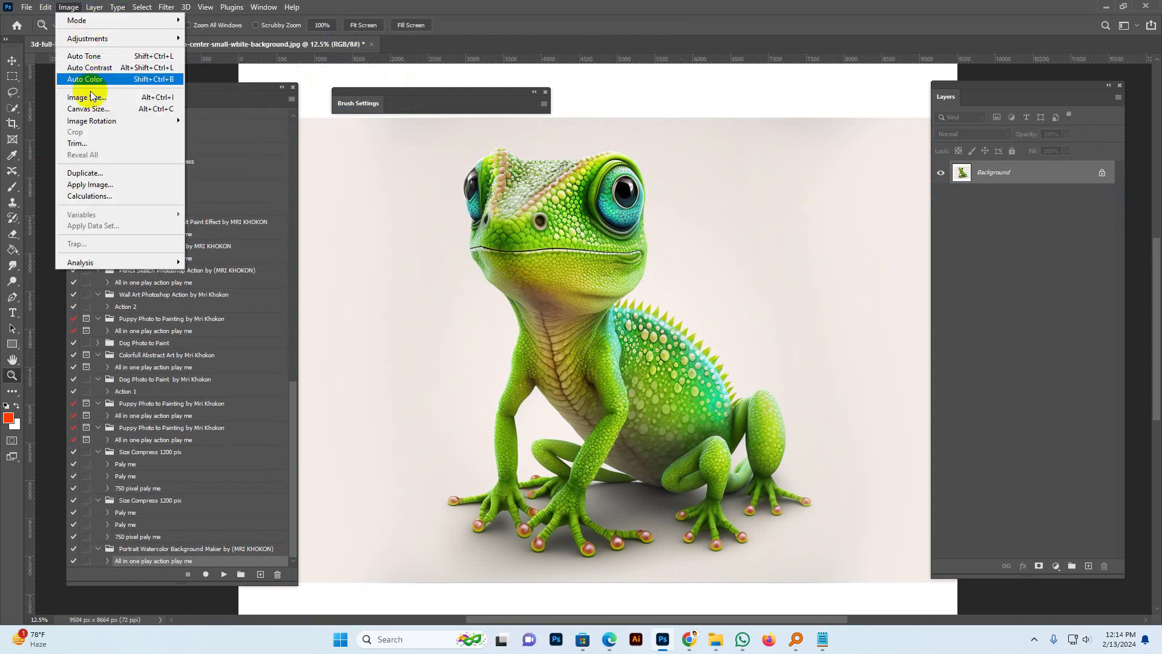
{"action": "left_click", "coordinate": [91, 92]}
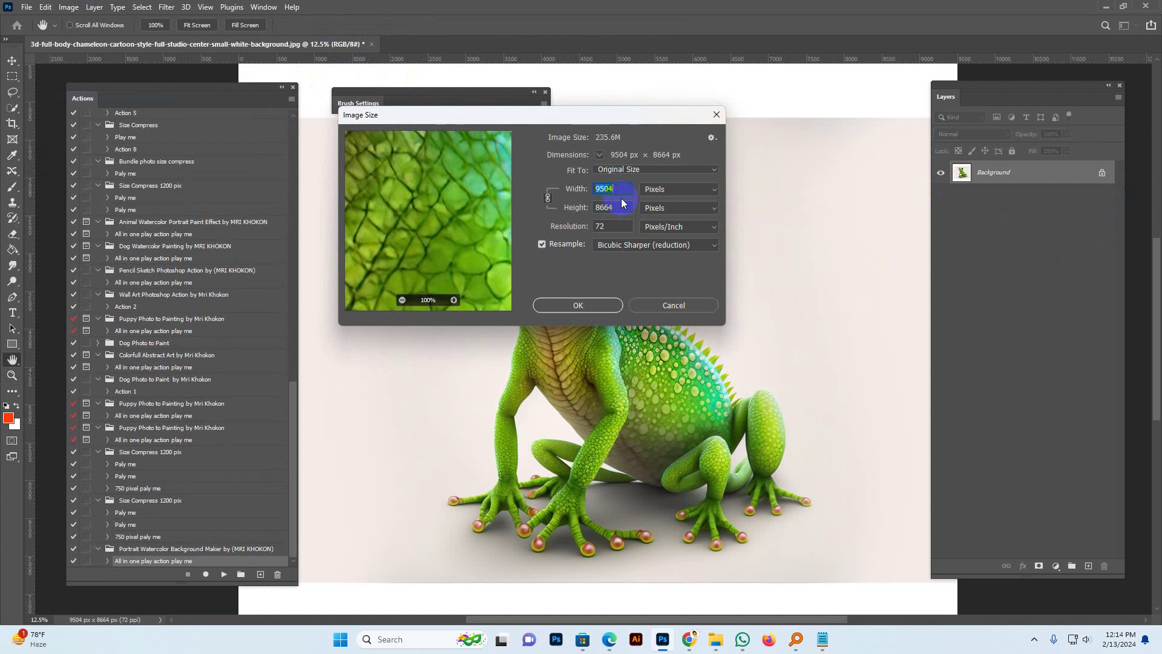
{"action": "type", "text": "4"}
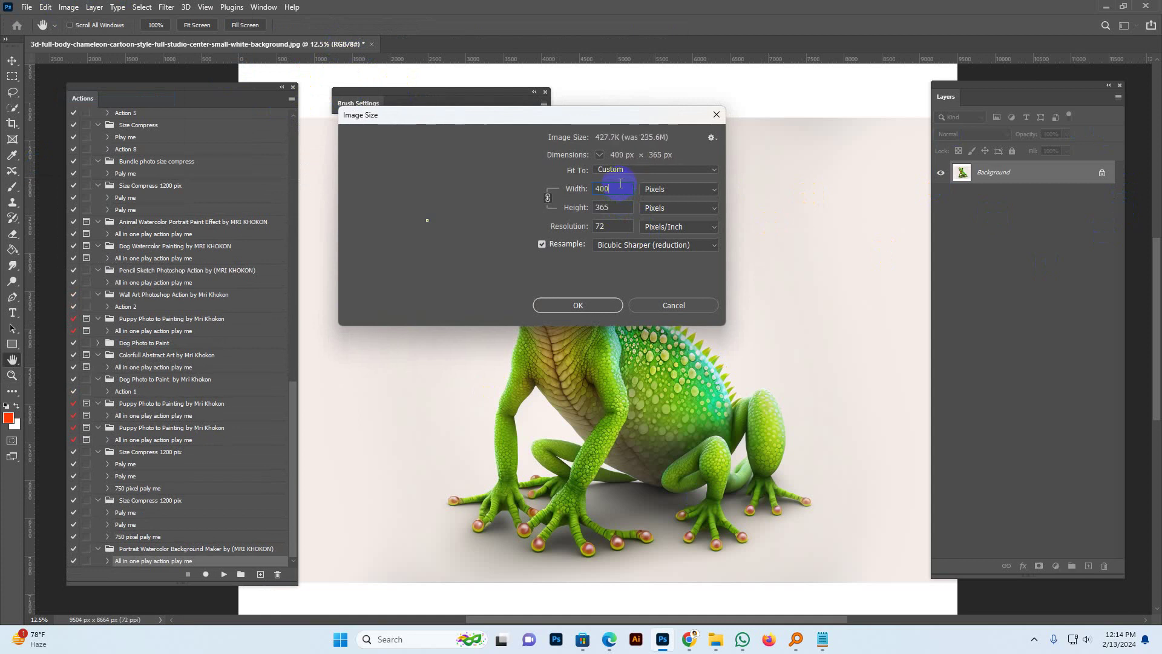
{"action": "type", "text": "0"}
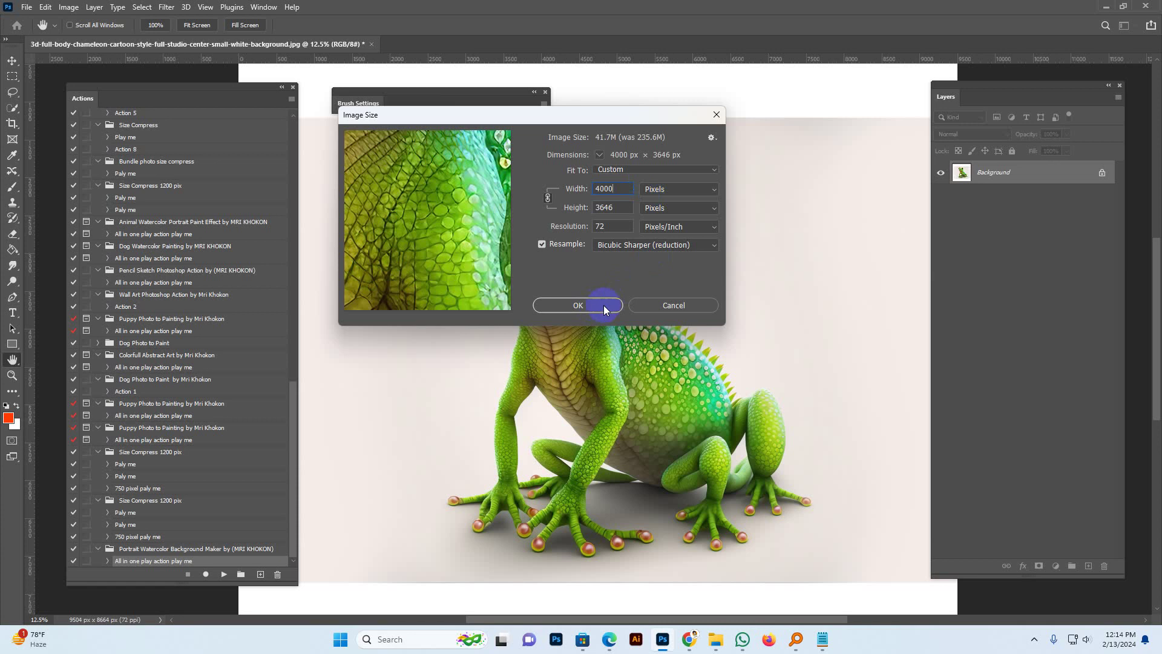
{"action": "left_click", "coordinate": [608, 297]}
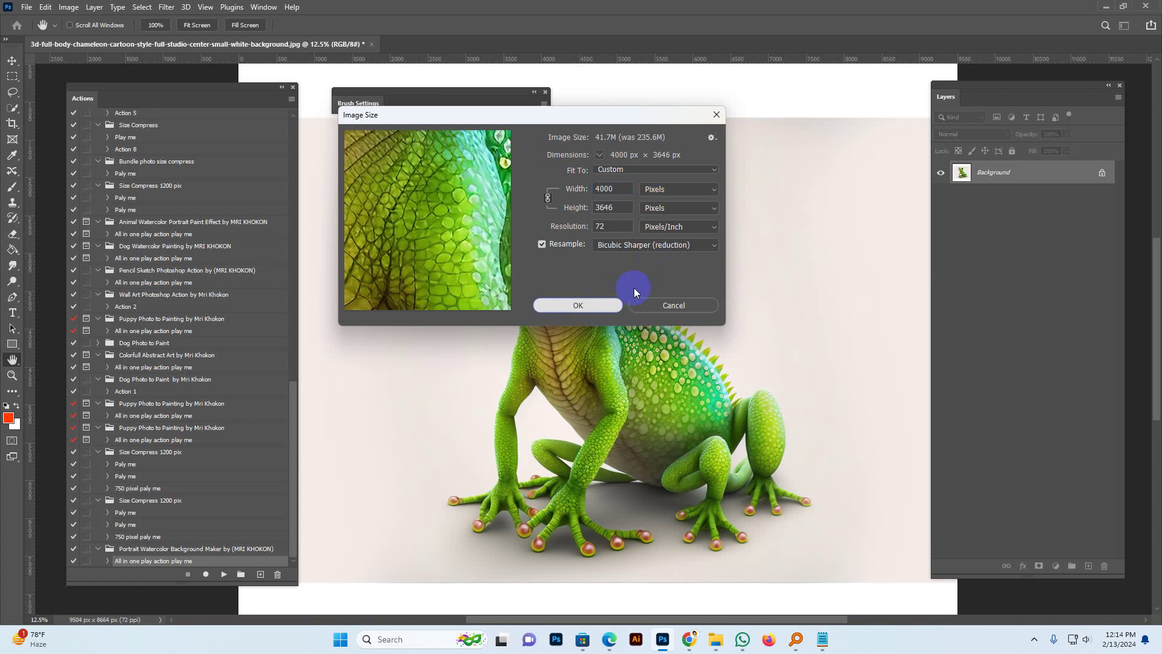
Step: Apply the resize to 4000 px wide and zoom in so the chameleon fills the view
{"action": "key", "text": "z"}
{"action": "left_click", "coordinate": [513, 297]}
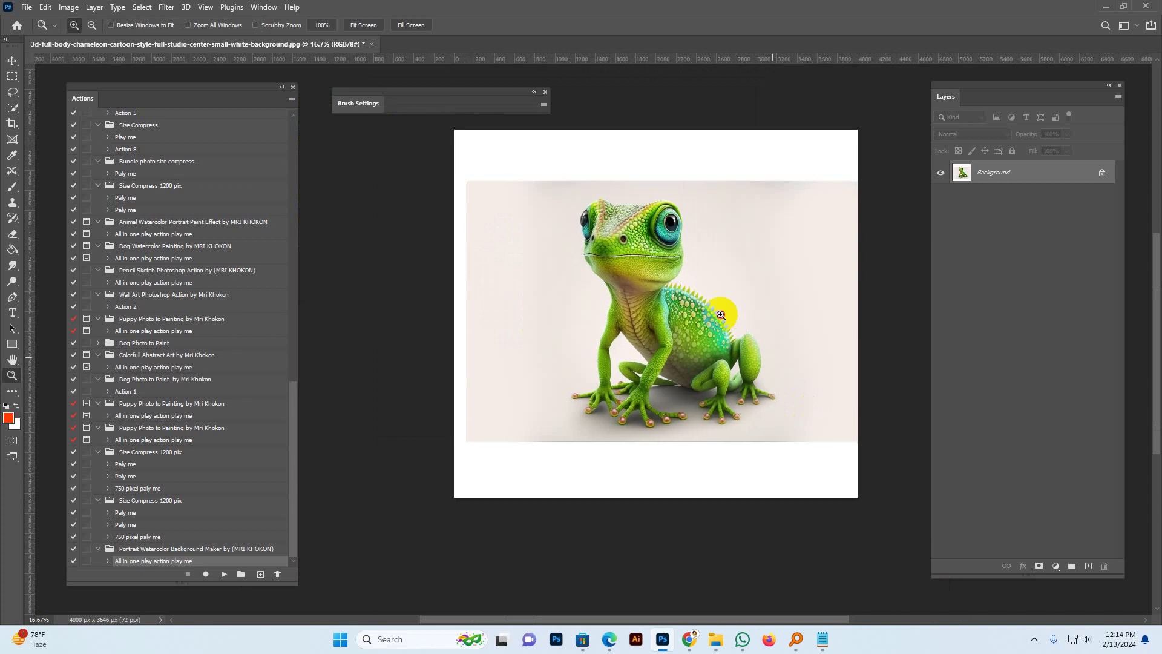
{"action": "left_click", "coordinate": [722, 299]}
{"action": "left_click_drag", "start_coordinate": [616, 276], "coordinate": [578, 279]}
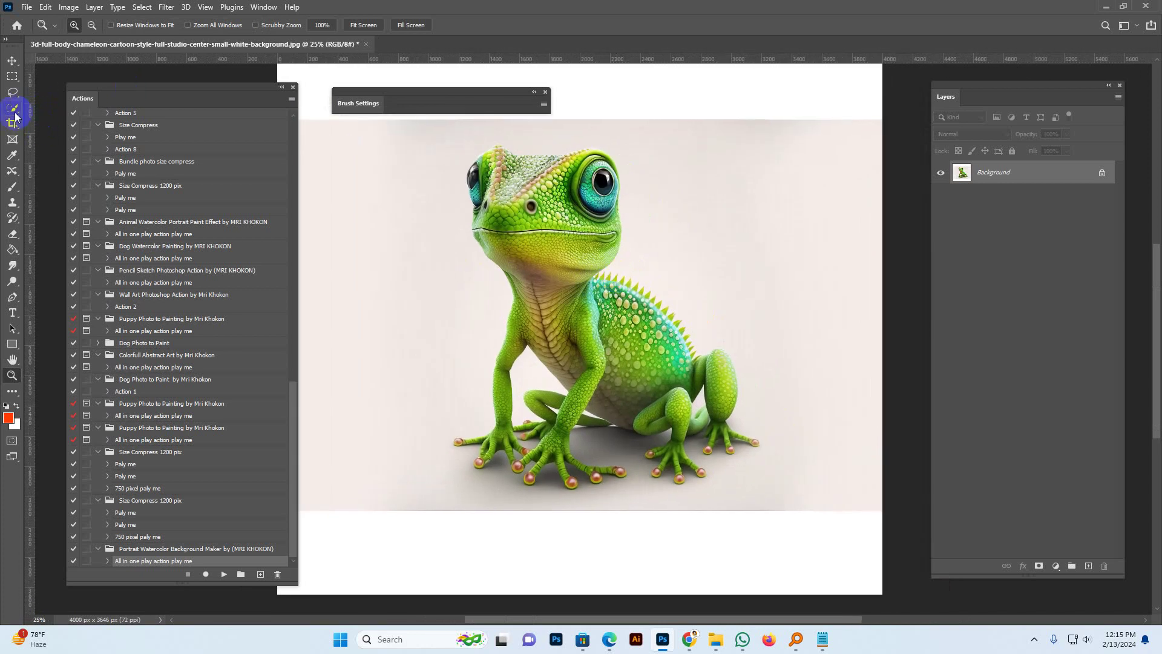
Step: Select the chameleon with Quick Selection's Select Subject and add an empty layer named brush
{"action": "left_click", "coordinate": [12, 107]}
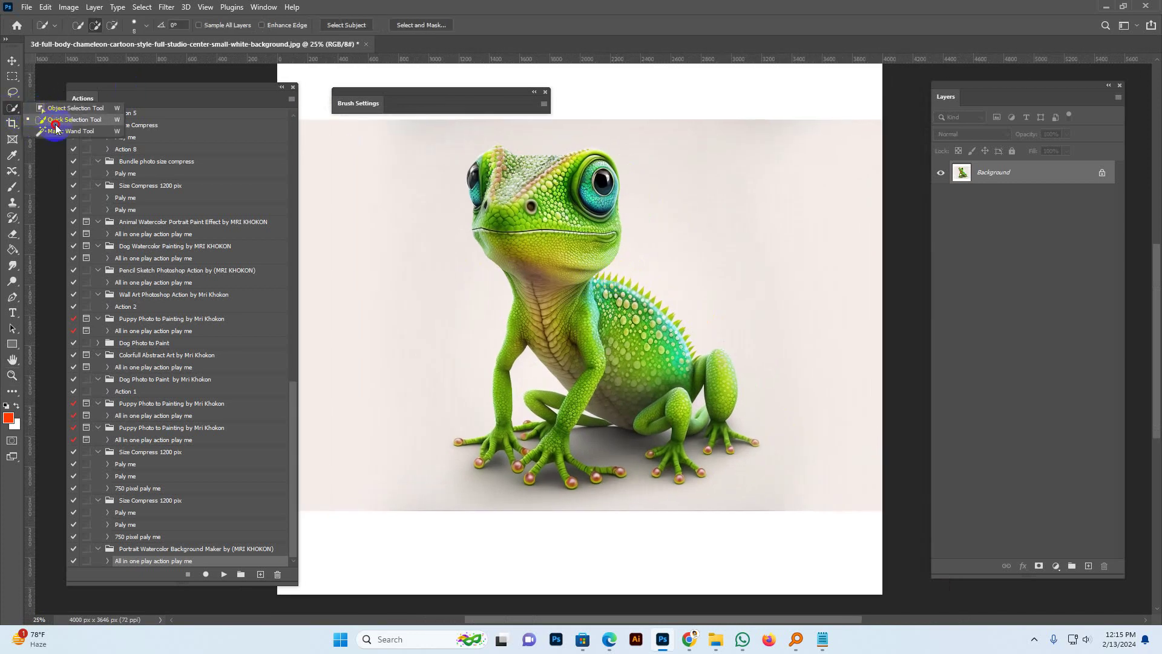
{"action": "left_click", "coordinate": [55, 127]}
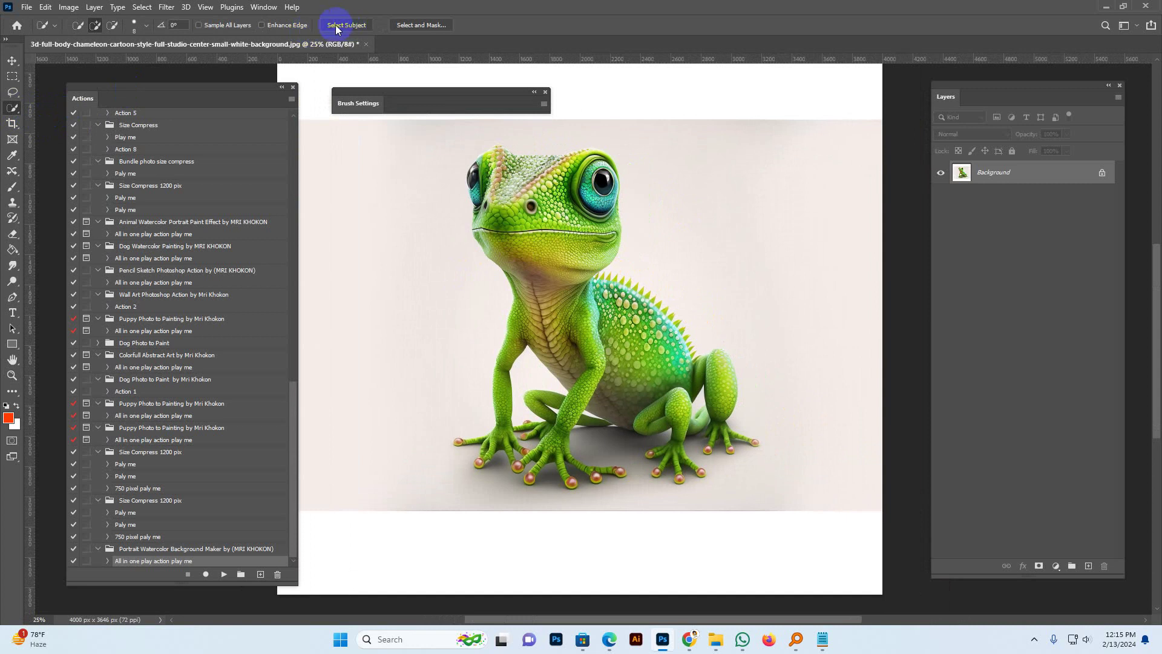
{"action": "right_click", "coordinate": [20, 113]}
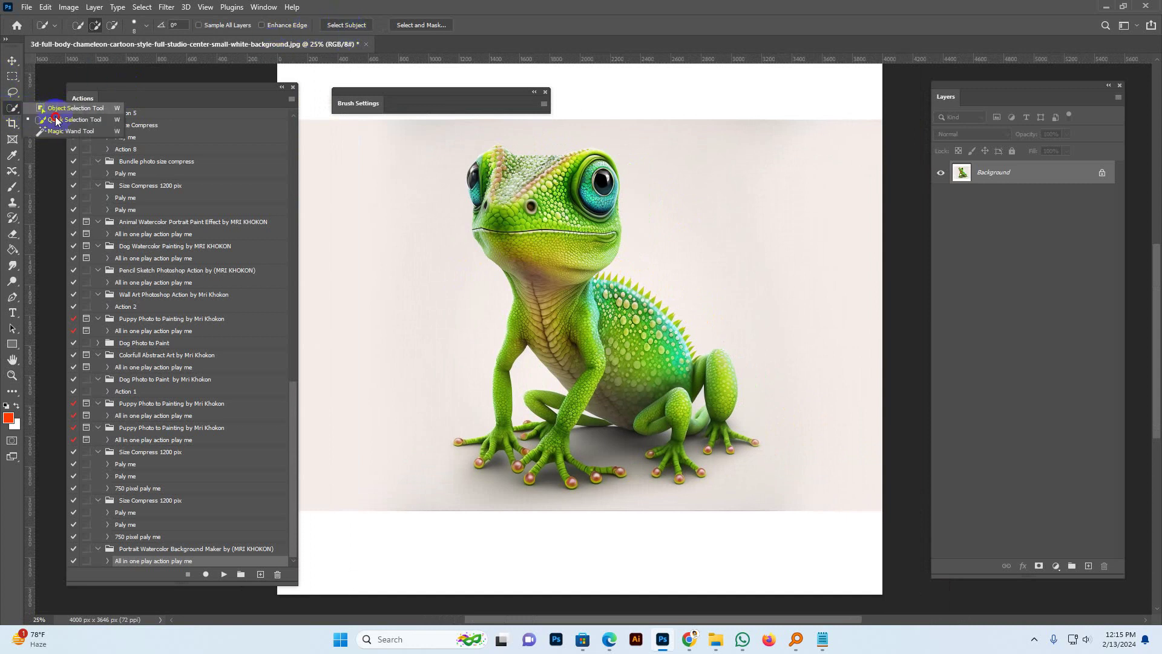
{"action": "left_click", "coordinate": [111, 103]}
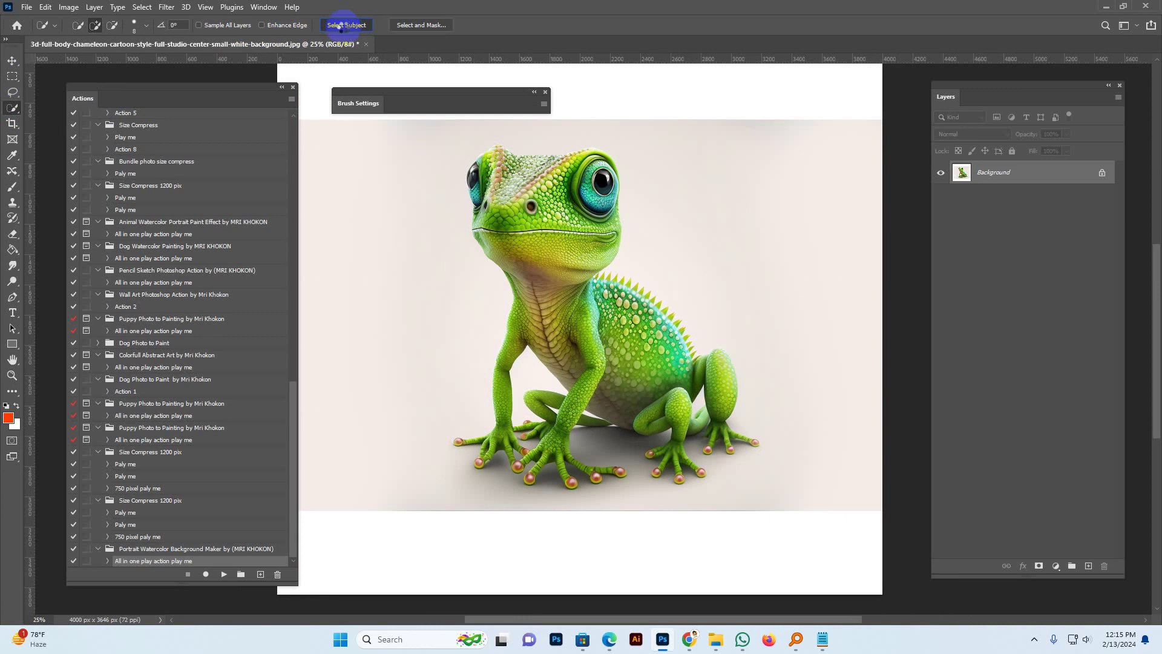
{"action": "left_click", "coordinate": [341, 26]}
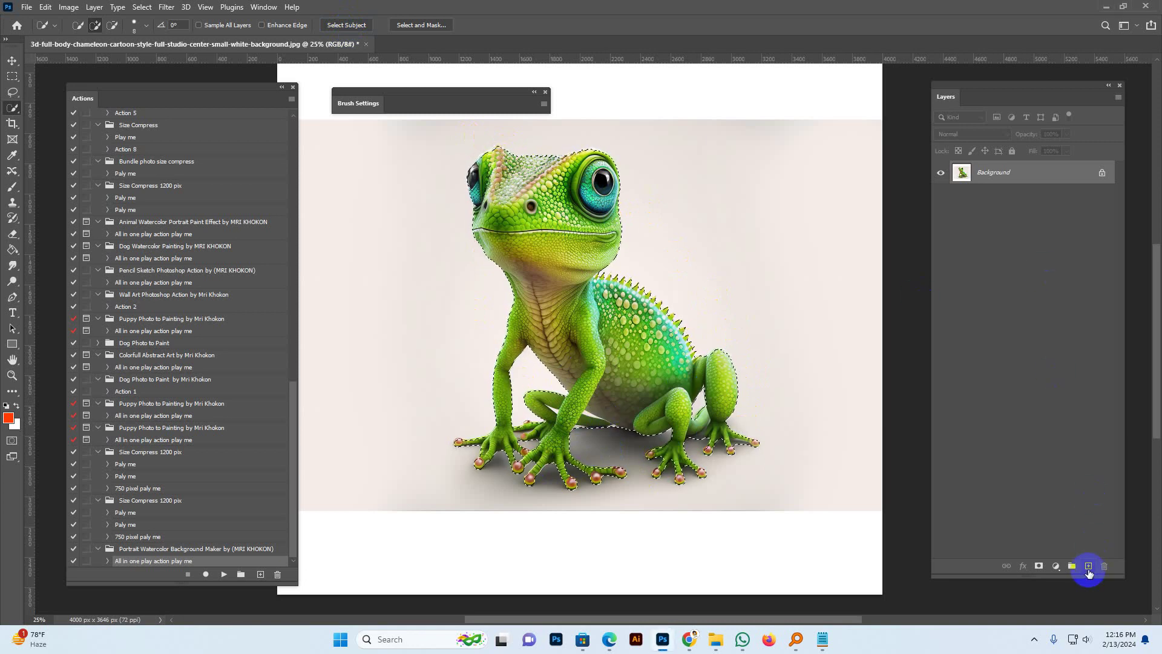
{"action": "left_click", "coordinate": [1089, 566]}
{"action": "type", "text": "brush"}
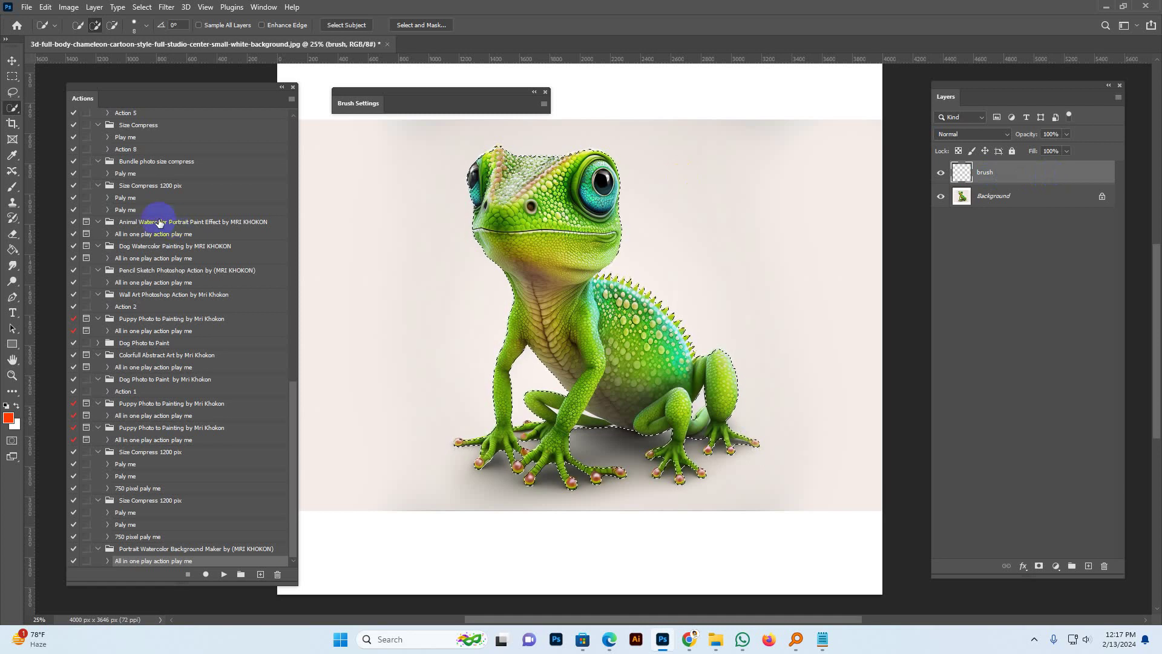
{"action": "left_click", "coordinate": [12, 253]}
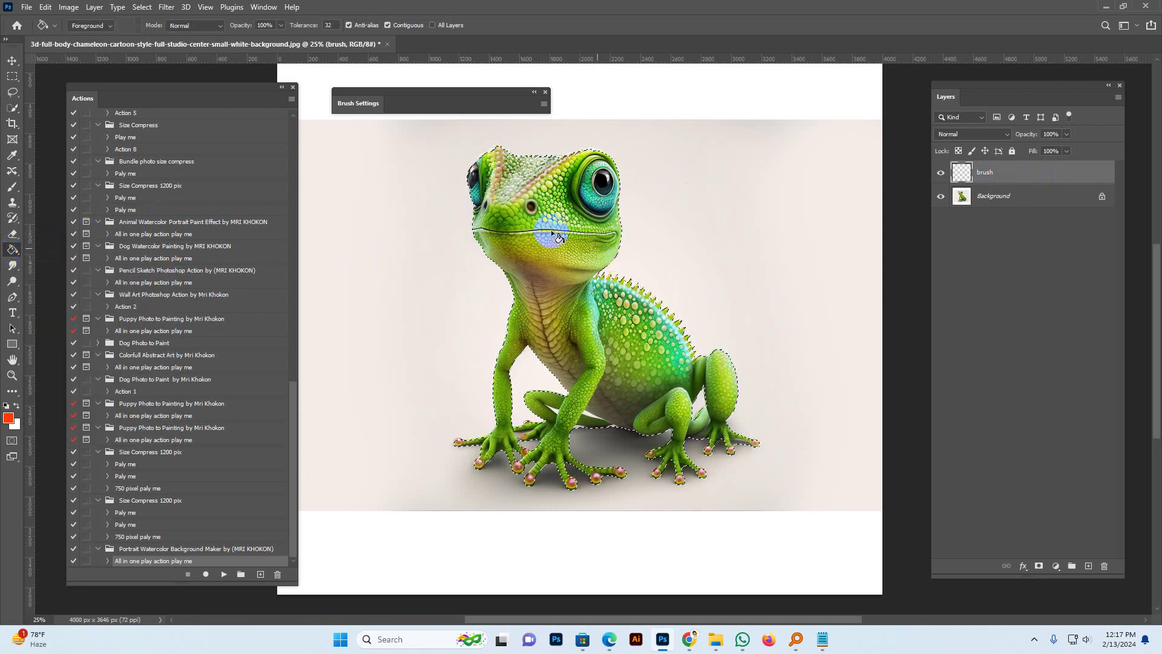
Step: Fill the chameleon selection with orange-red on the brush layer, then deselect
{"action": "left_click", "coordinate": [586, 230]}
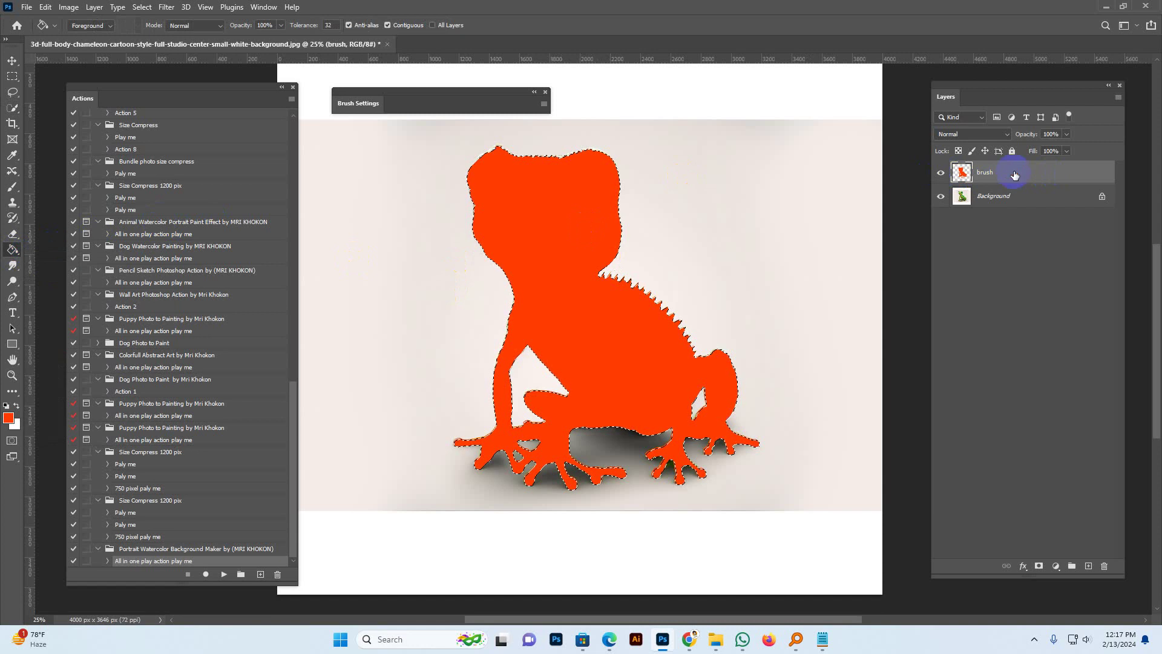
{"action": "left_click", "coordinate": [937, 174]}
{"action": "left_click", "coordinate": [937, 174]}
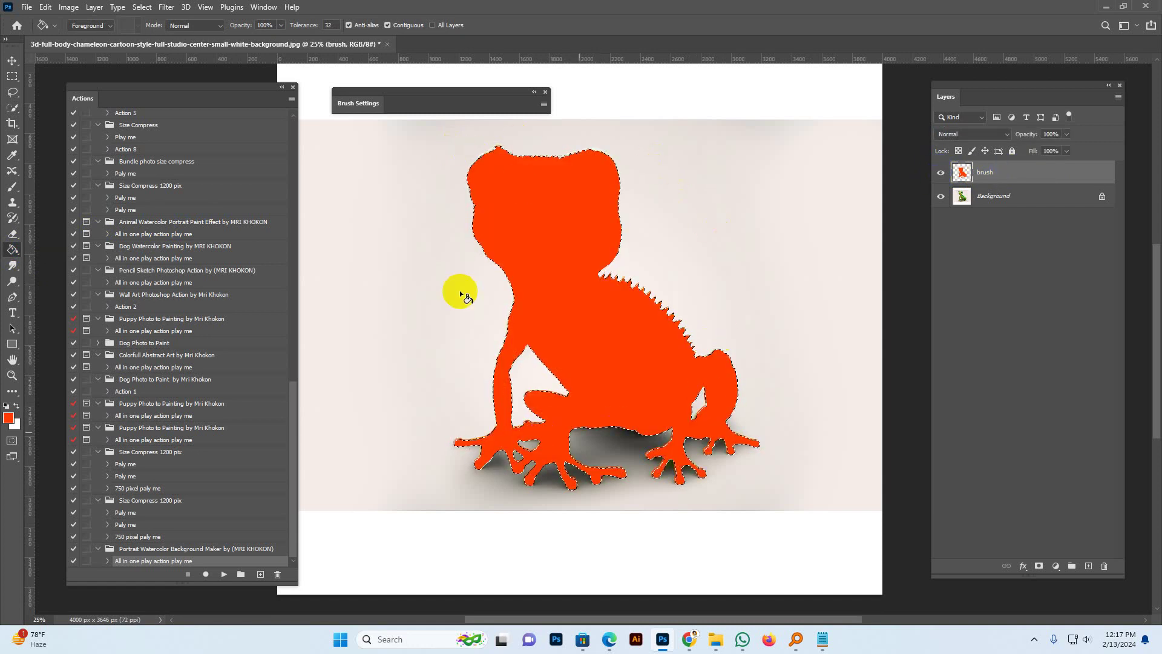
{"action": "left_click", "coordinate": [638, 393]}
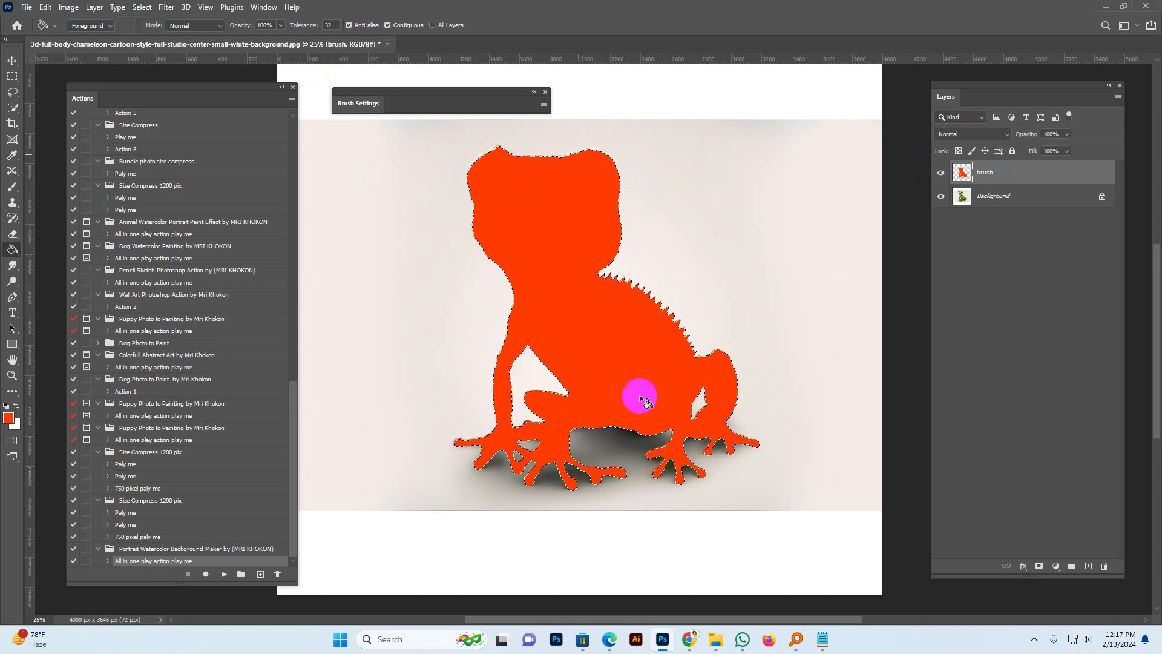
{"action": "left_click", "coordinate": [705, 332], "text": "ctrl"}
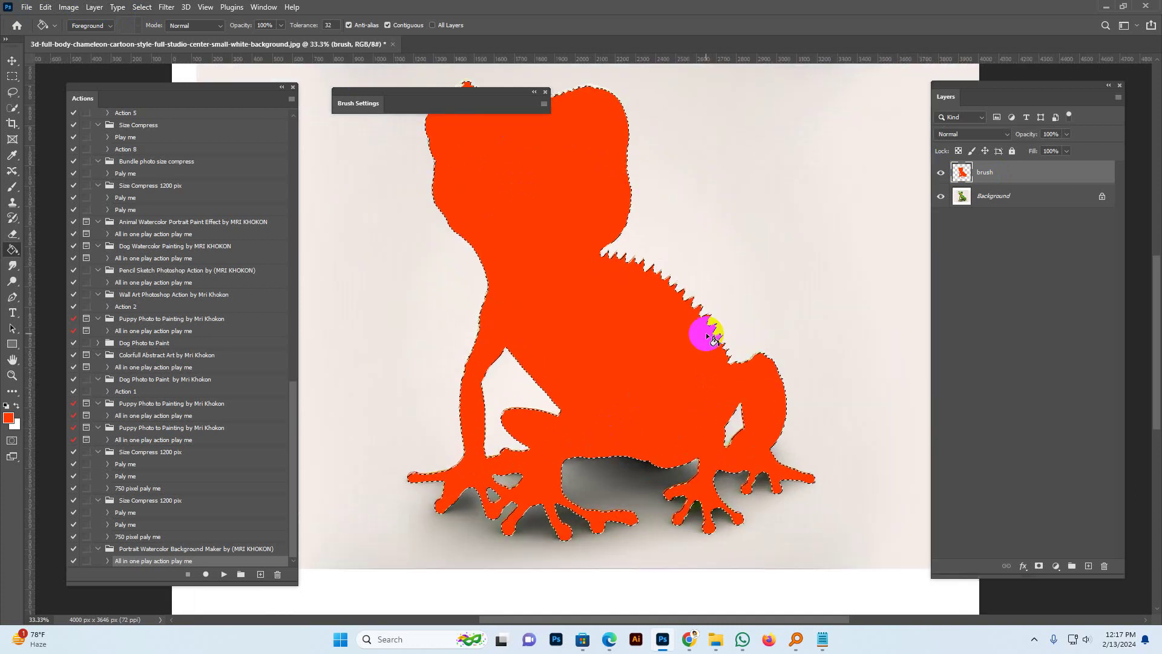
{"action": "scroll", "coordinate": [708, 334], "scroll_direction": "up", "scroll_amount": 3}
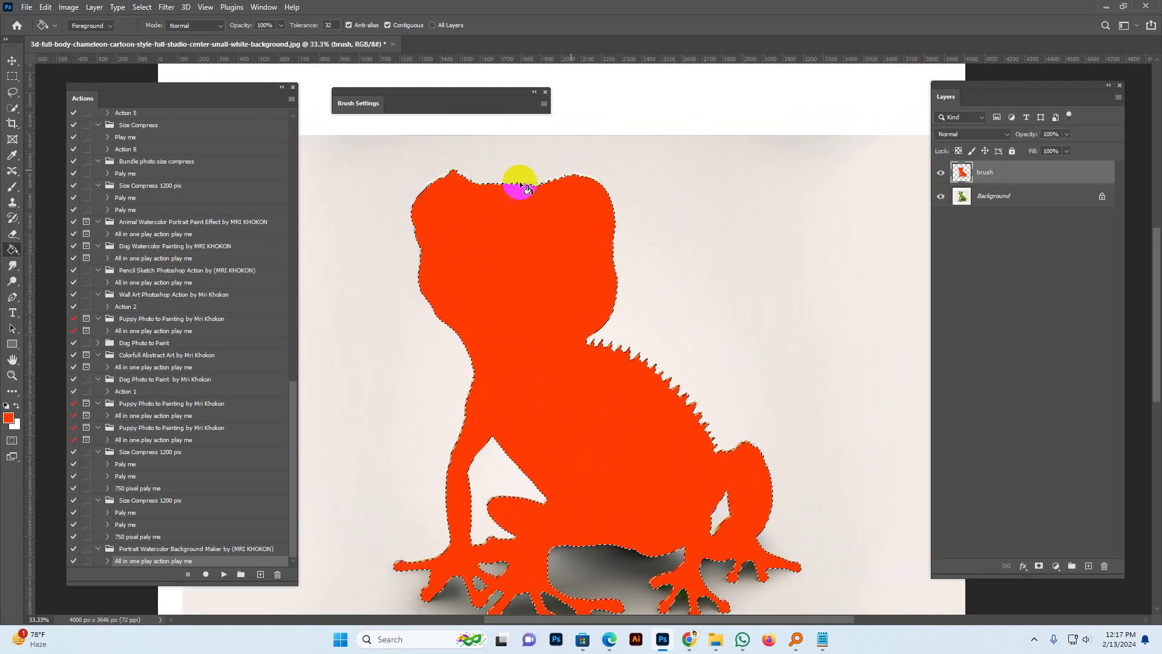
{"action": "left_click_drag", "start_coordinate": [519, 181], "coordinate": [451, 179]}
{"action": "left_click", "coordinate": [141, 7]}
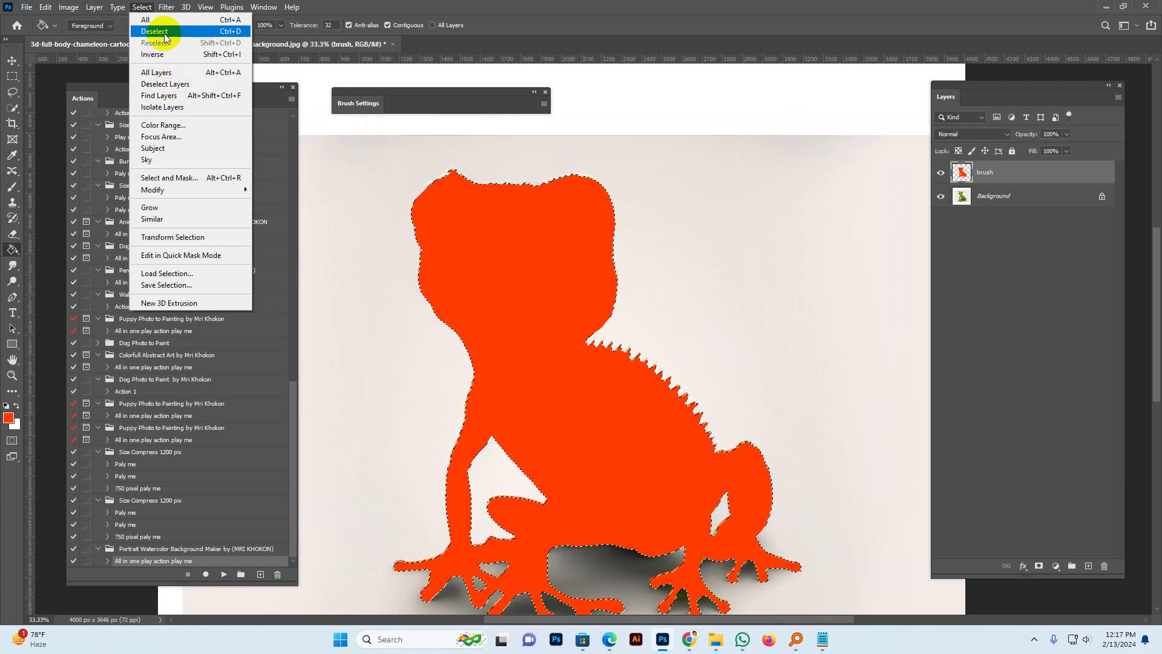
{"action": "left_click", "coordinate": [164, 34]}
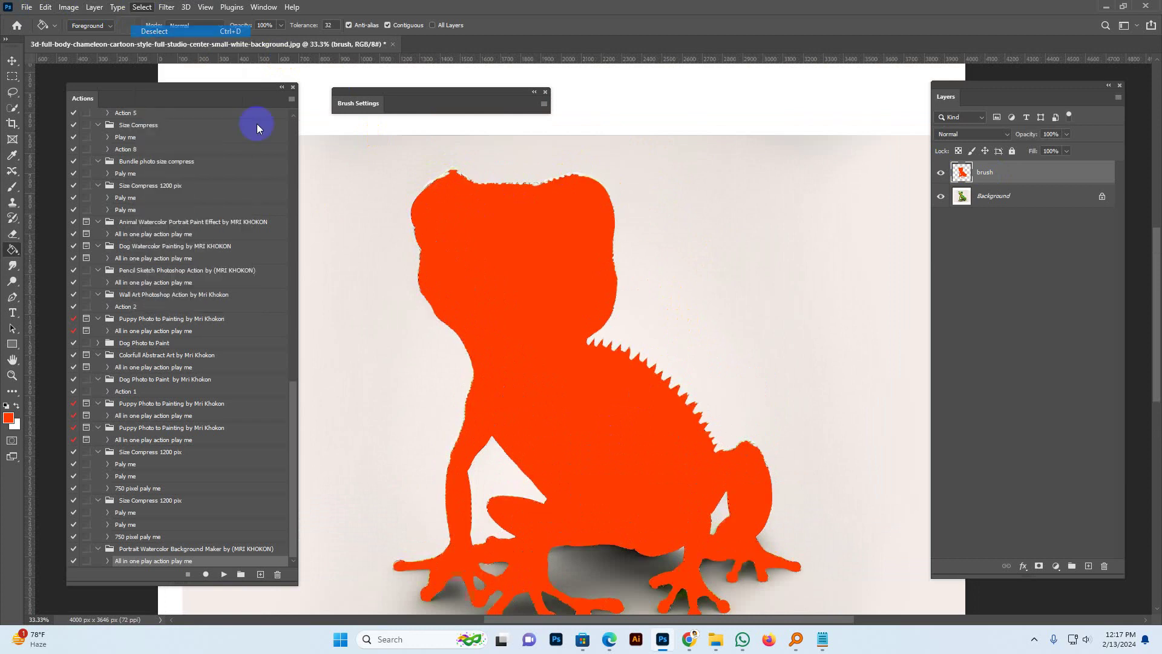
Step: Switch to the Brush tool at size 90, then shrink it with the bracket key
{"action": "left_click", "coordinate": [12, 60]}
{"action": "left_click", "coordinate": [12, 186]}
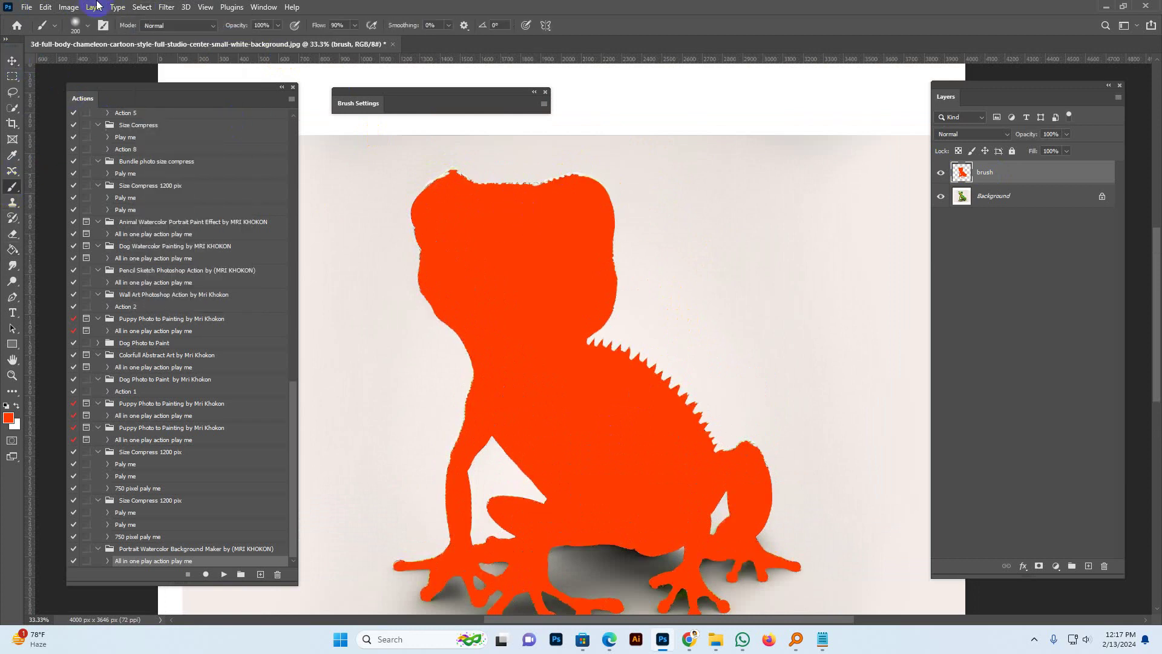
{"action": "left_click", "coordinate": [81, 28]}
{"action": "left_click", "coordinate": [598, 350]}
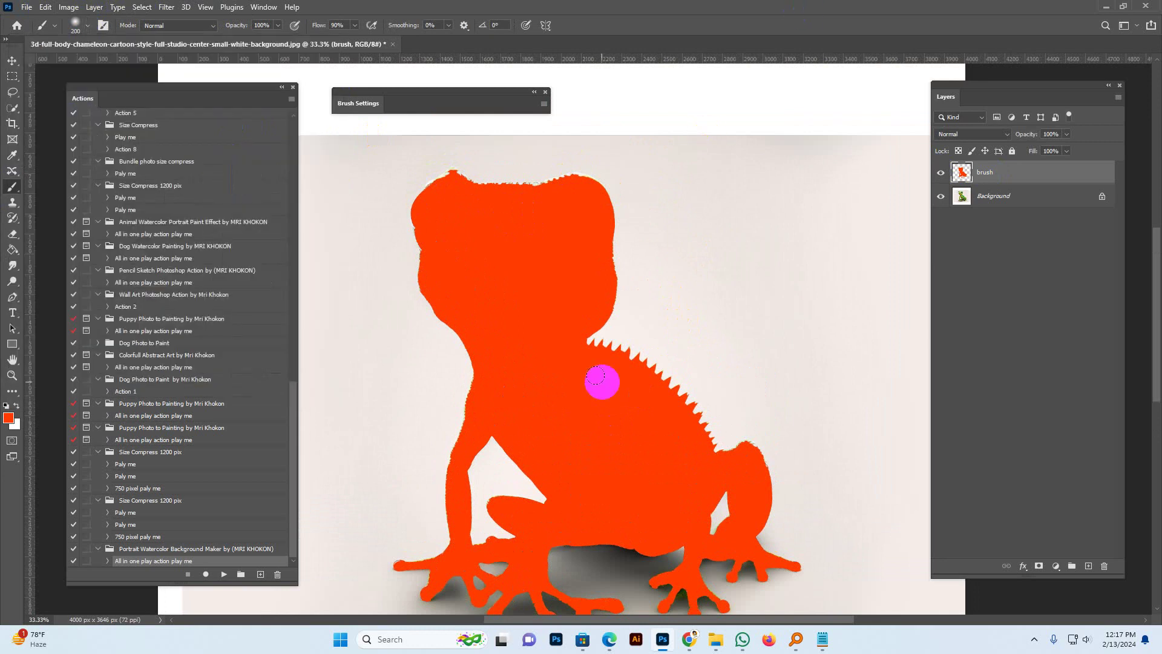
{"action": "key", "text": "bracketleft"}
{"action": "key", "text": "bracketleft"}
{"action": "key", "text": "bracketleft"}
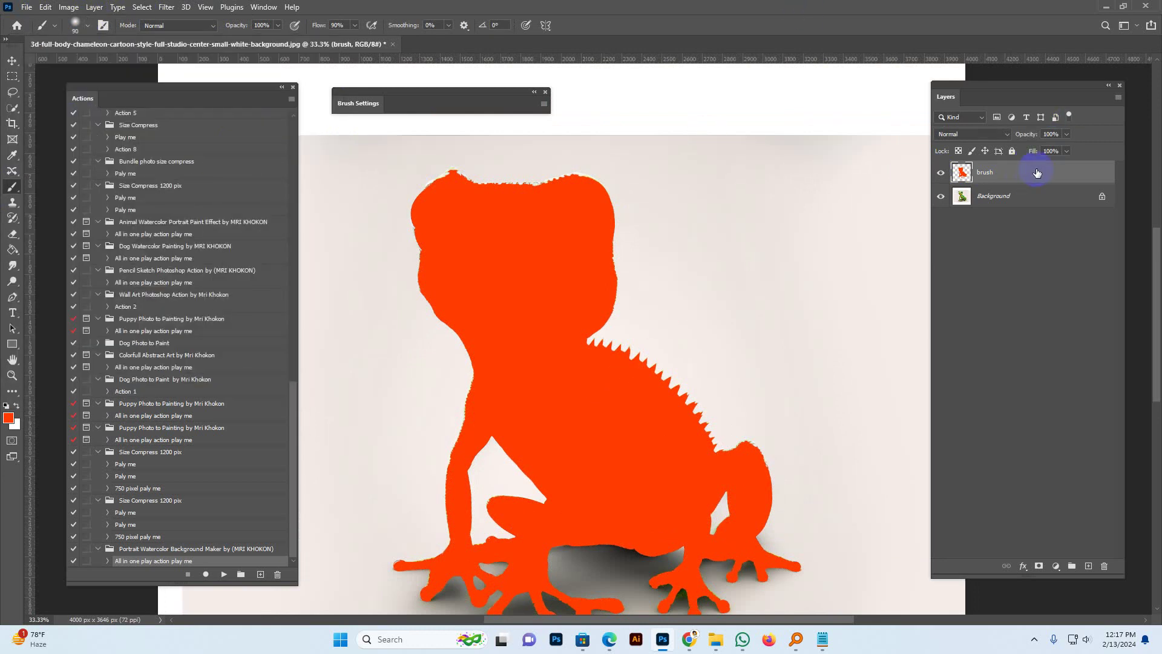
{"action": "key", "text": "bracketleft"}
{"action": "key", "text": "bracketleft"}
Step: Paint orange over the head, back leg, neck and front paw edges
{"action": "mouse_move", "coordinate": [493, 195]}
{"action": "left_mouse_down"}
{"action": "mouse_move", "coordinate": [456, 182]}
{"action": "mouse_move", "coordinate": [415, 202]}
{"action": "mouse_move", "coordinate": [530, 190]}
{"action": "mouse_move", "coordinate": [602, 226]}
{"action": "left_mouse_up"}
{"action": "key", "text": "bracketleft"}
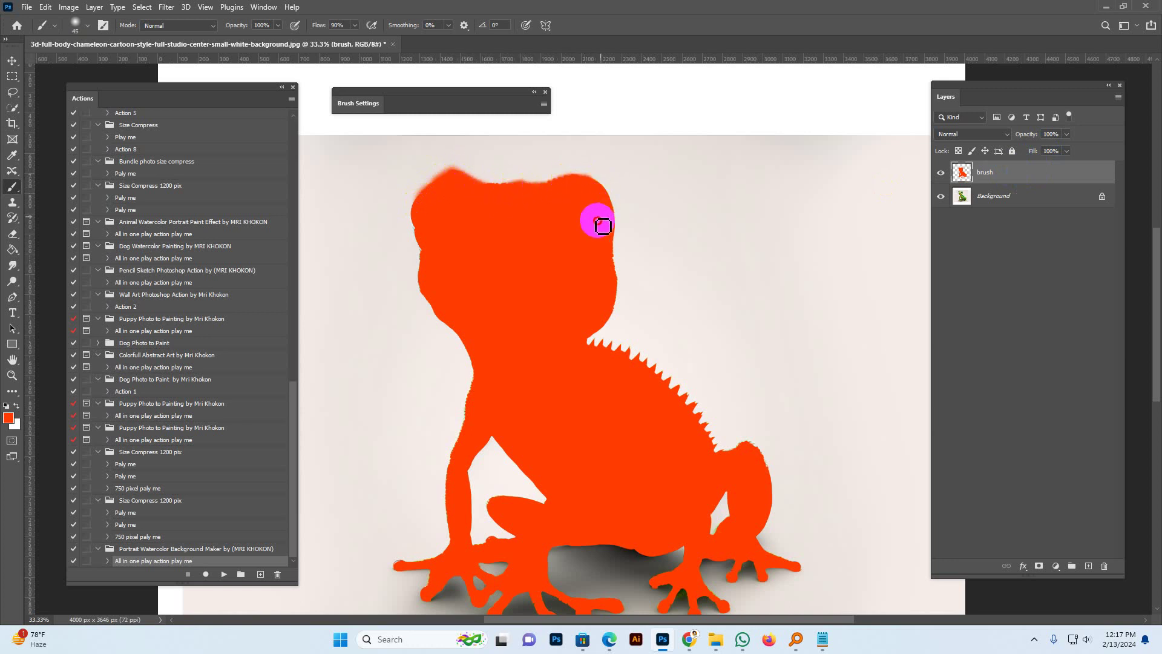
{"action": "mouse_move", "coordinate": [745, 448]}
{"action": "left_mouse_down"}
{"action": "mouse_move", "coordinate": [728, 456]}
{"action": "mouse_move", "coordinate": [765, 454]}
{"action": "left_mouse_up"}
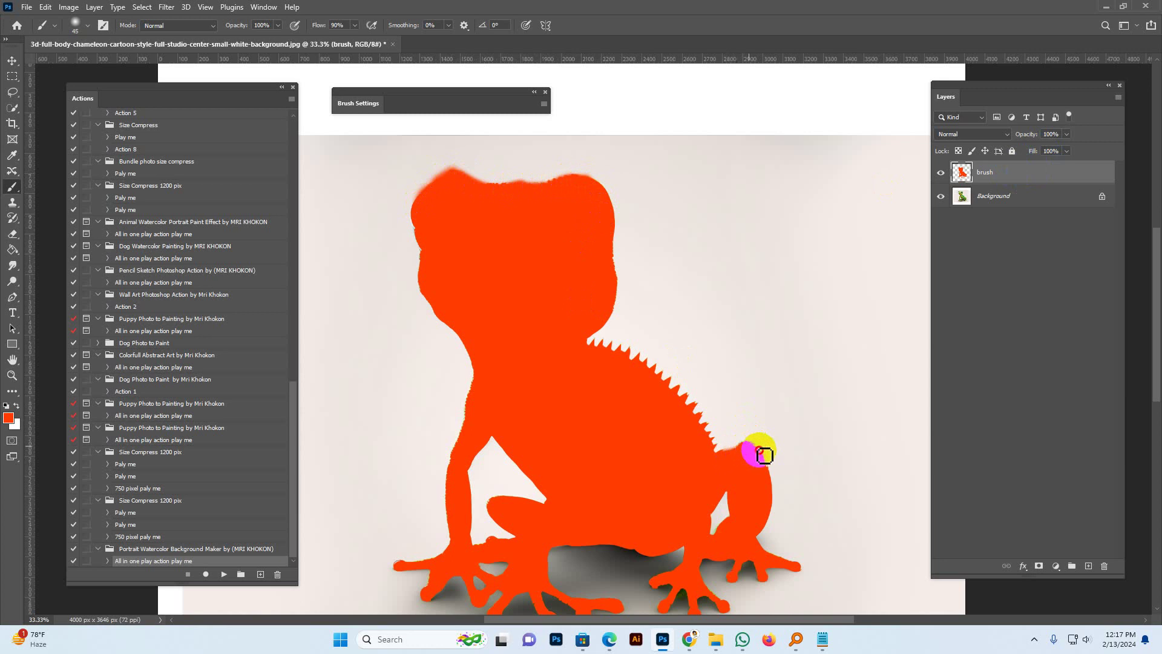
{"action": "scroll", "coordinate": [721, 348], "scroll_direction": "down", "scroll_amount": 3}
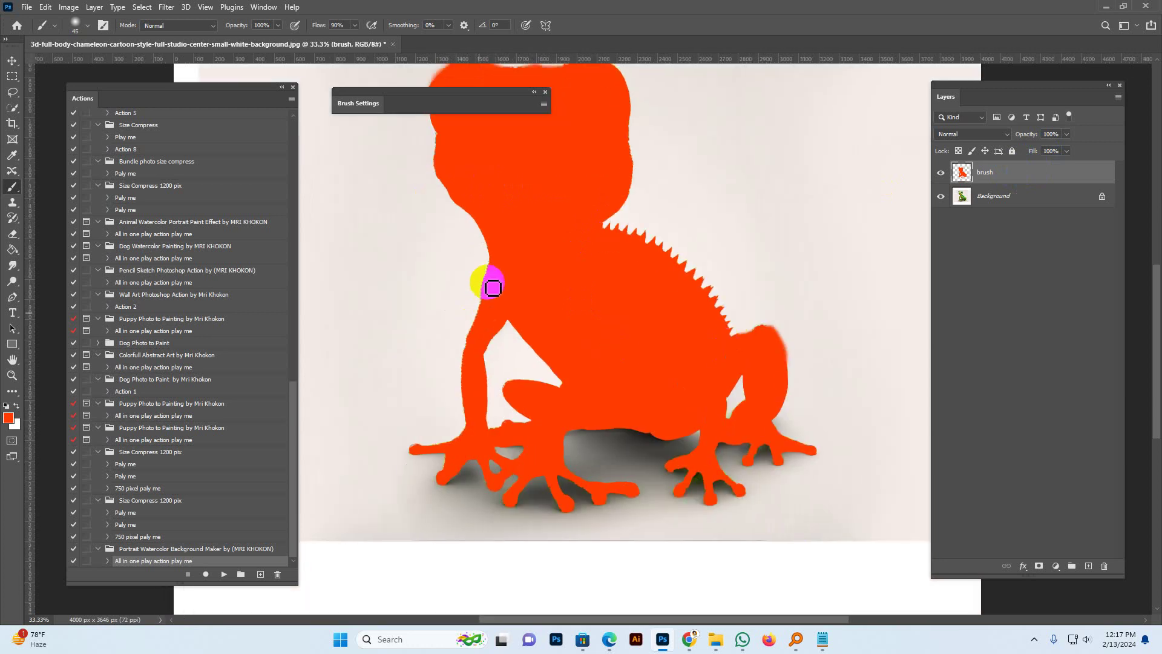
{"action": "mouse_move", "coordinate": [492, 288]}
{"action": "left_mouse_down"}
{"action": "mouse_move", "coordinate": [493, 257]}
{"action": "mouse_move", "coordinate": [465, 360]}
{"action": "left_mouse_up"}
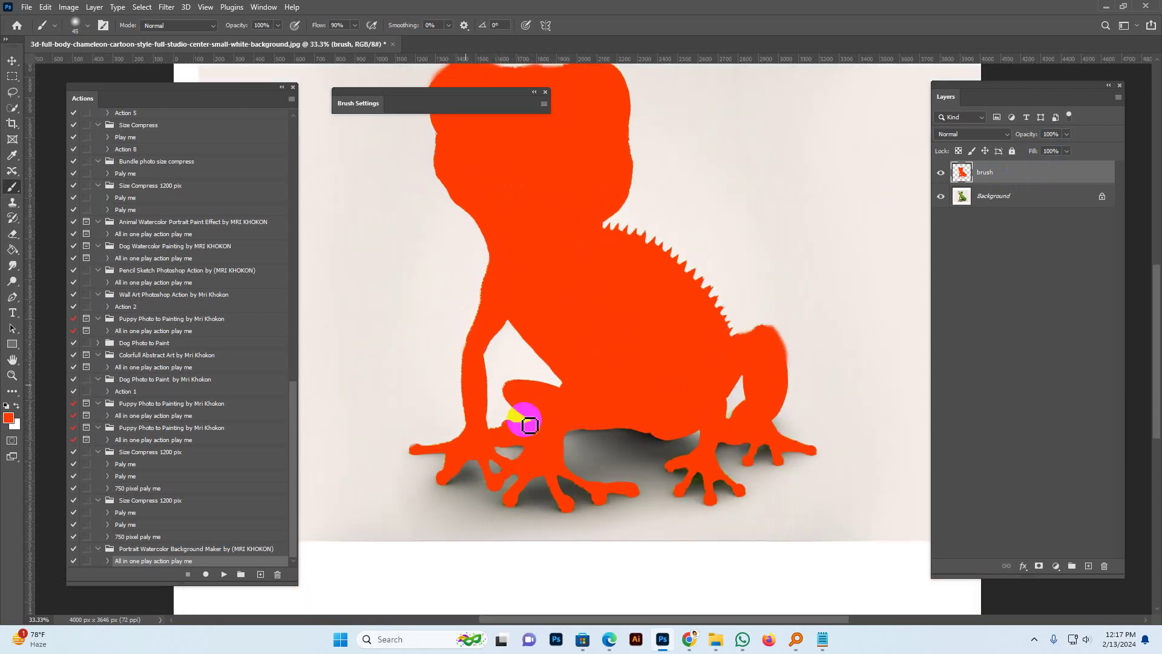
{"action": "left_click_drag", "start_coordinate": [529, 426], "coordinate": [516, 389]}
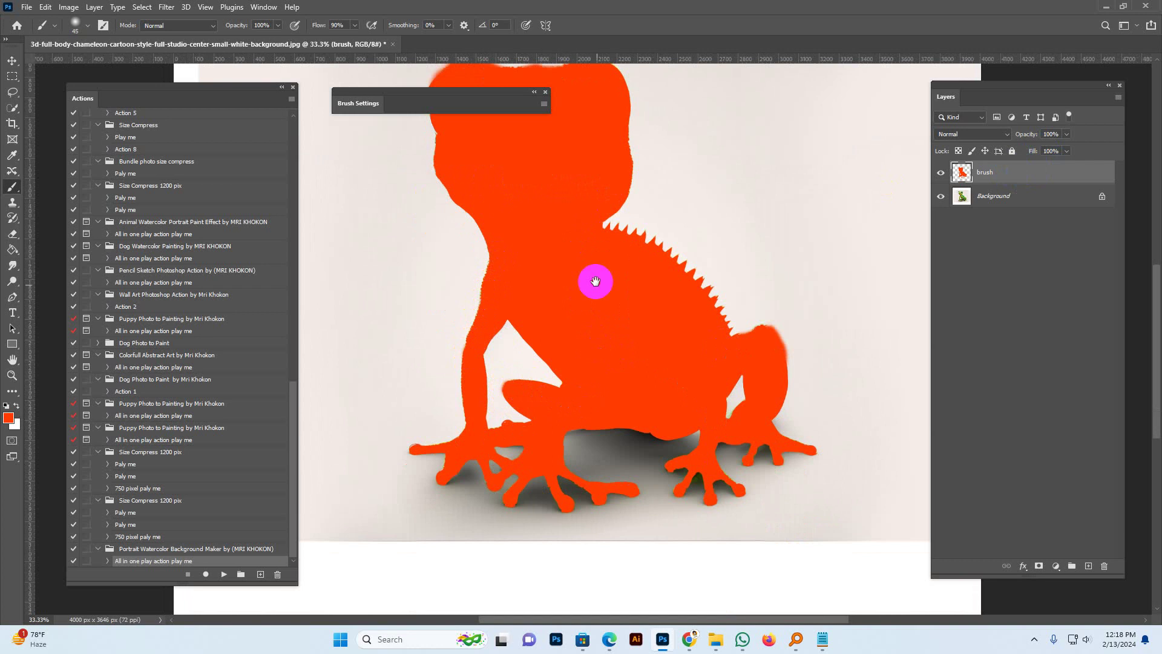
{"action": "left_click_drag", "start_coordinate": [595, 281], "coordinate": [554, 341]}
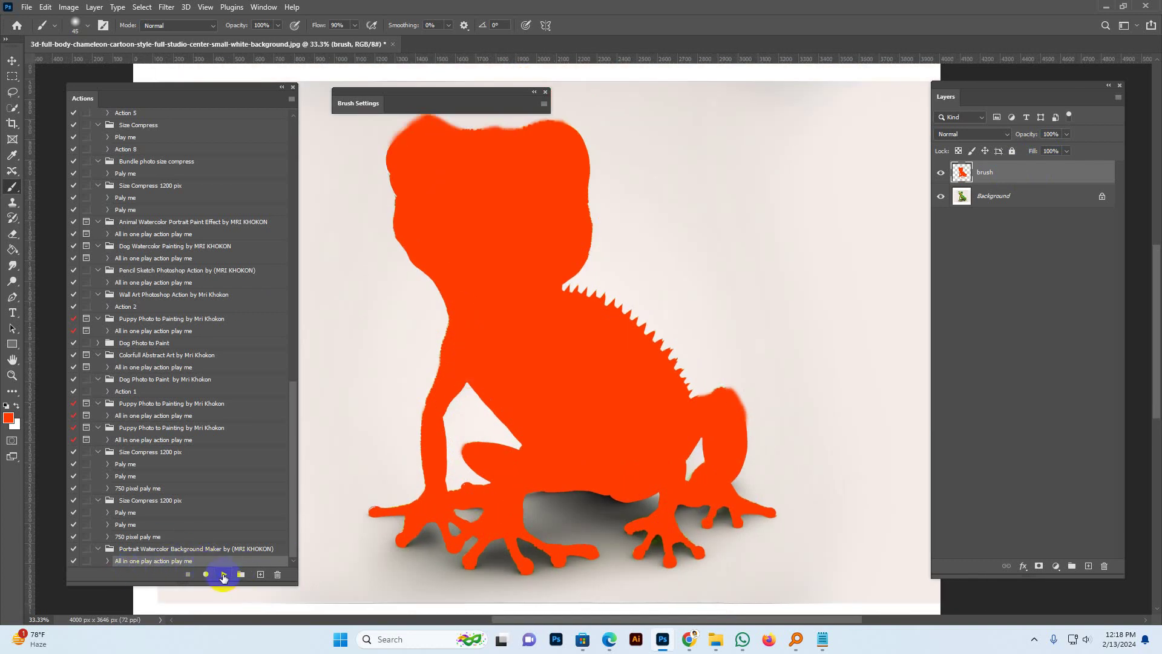
Step: Run the 'All in one play action play me' action, replaying it past the Select warning
{"action": "left_click", "coordinate": [224, 575]}
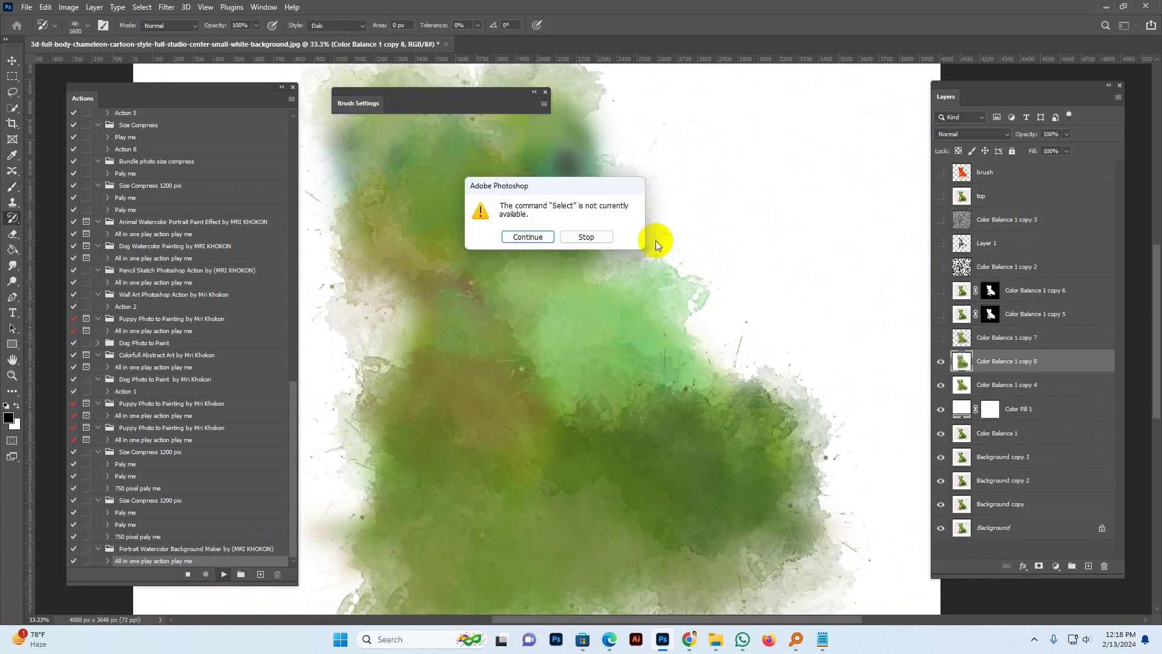
{"action": "left_click", "coordinate": [586, 237]}
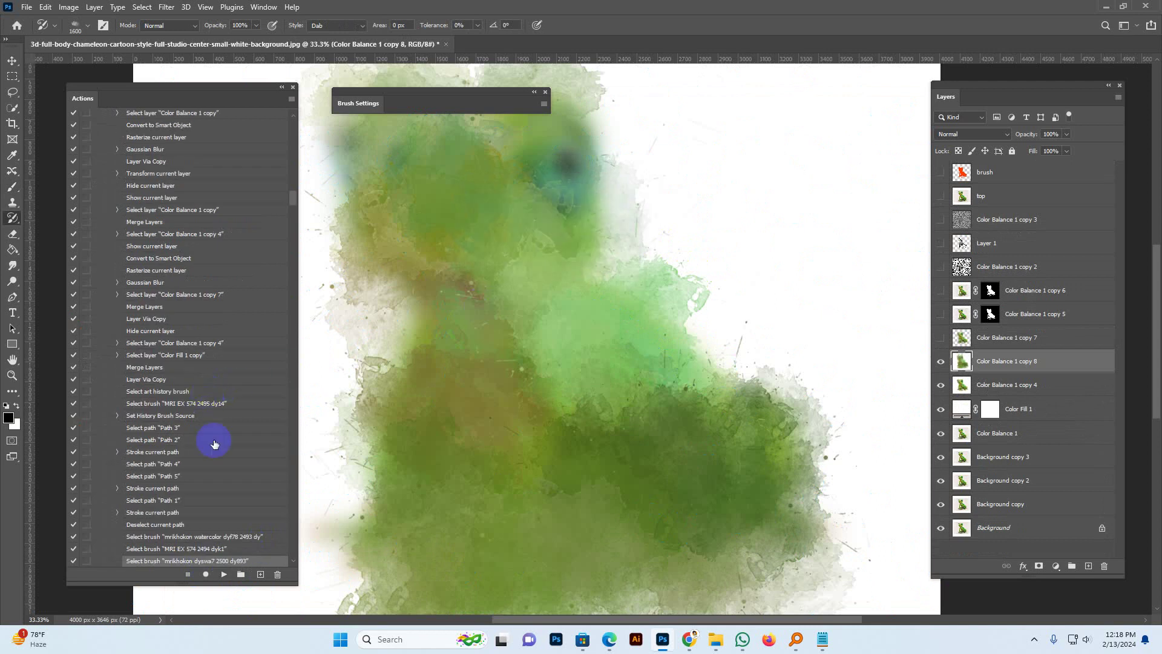
{"action": "scroll", "coordinate": [224, 454], "scroll_direction": "down", "scroll_amount": 3}
{"action": "scroll", "coordinate": [230, 478], "scroll_direction": "down", "scroll_amount": 3}
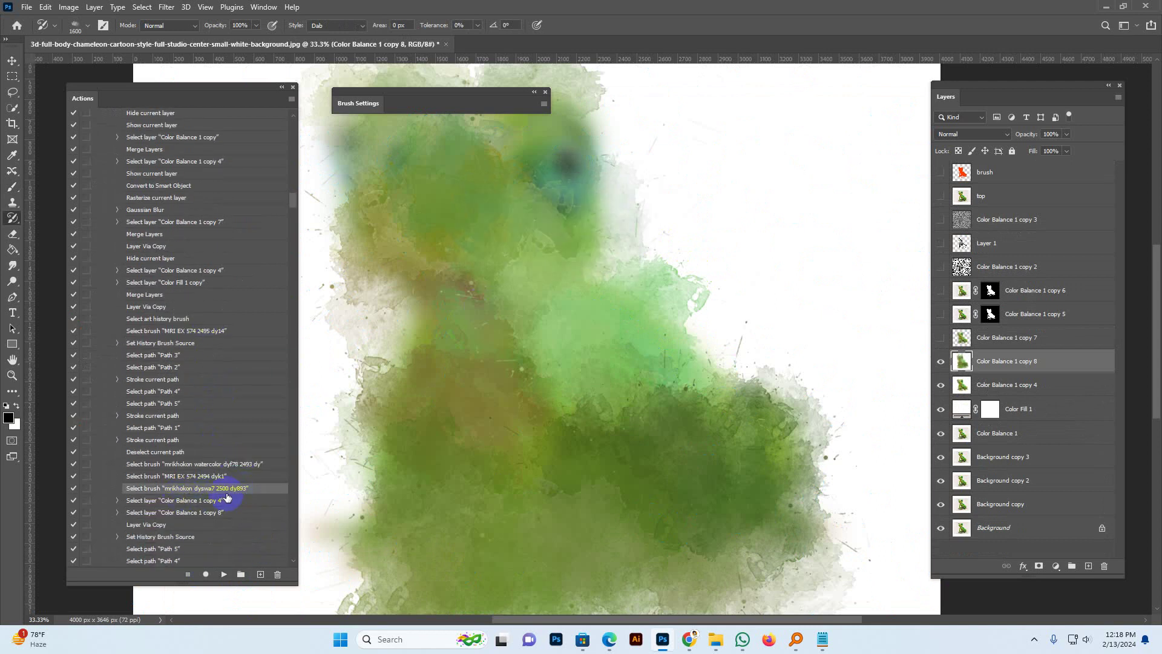
{"action": "left_click", "coordinate": [224, 578]}
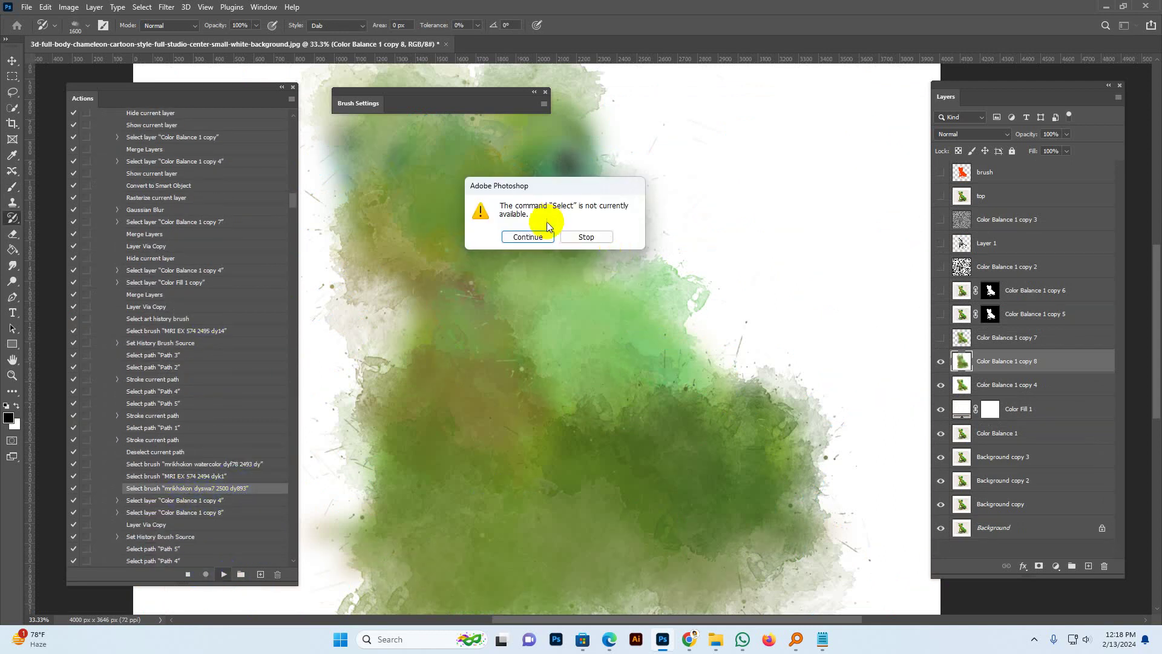
{"action": "left_click", "coordinate": [530, 241]}
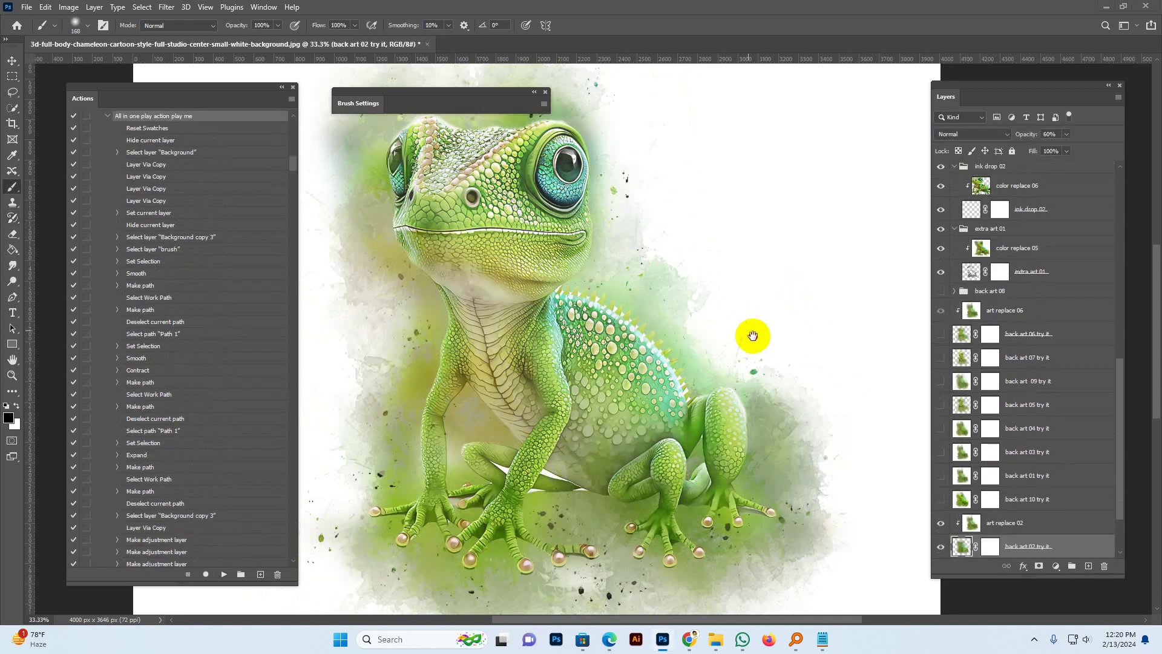
Step: Preview and hide the back art 10, 01, 03, 04, 05, 09 and 07 try-it backgrounds
{"action": "mouse_move", "coordinate": [588, 267]}
{"action": "left_mouse_down"}
{"action": "mouse_move", "coordinate": [706, 334]}
{"action": "mouse_move", "coordinate": [750, 222]}
{"action": "left_mouse_up"}
{"action": "scroll", "coordinate": [1040, 418], "scroll_direction": "down", "scroll_amount": 3}
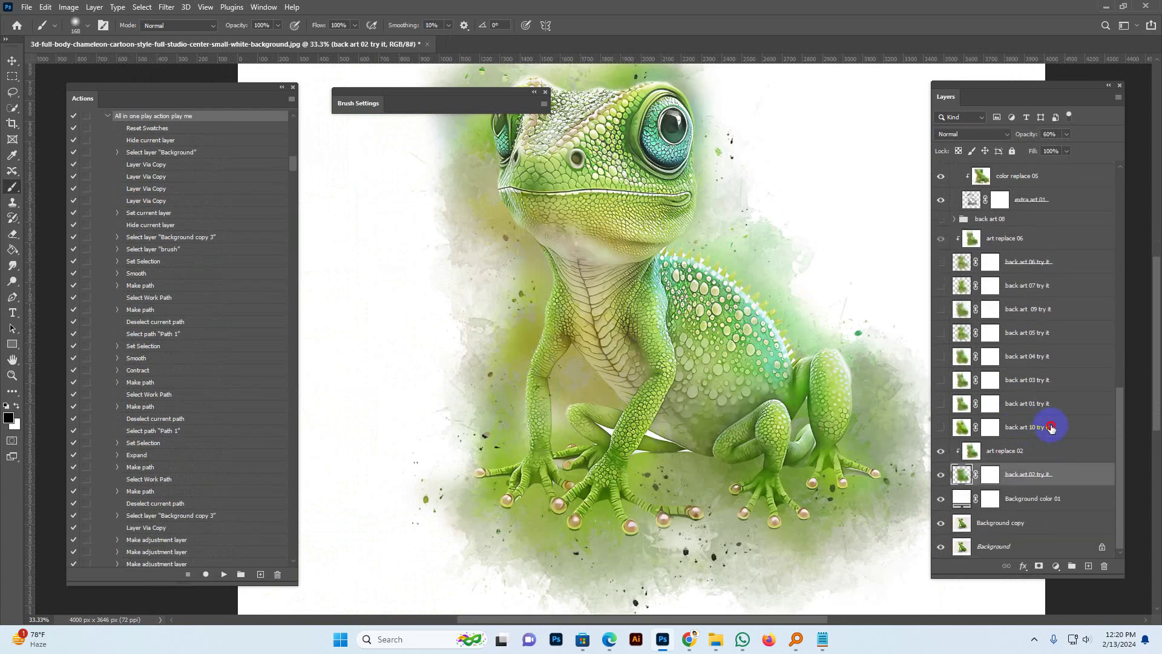
{"action": "left_click", "coordinate": [1051, 427]}
{"action": "left_click", "coordinate": [941, 428]}
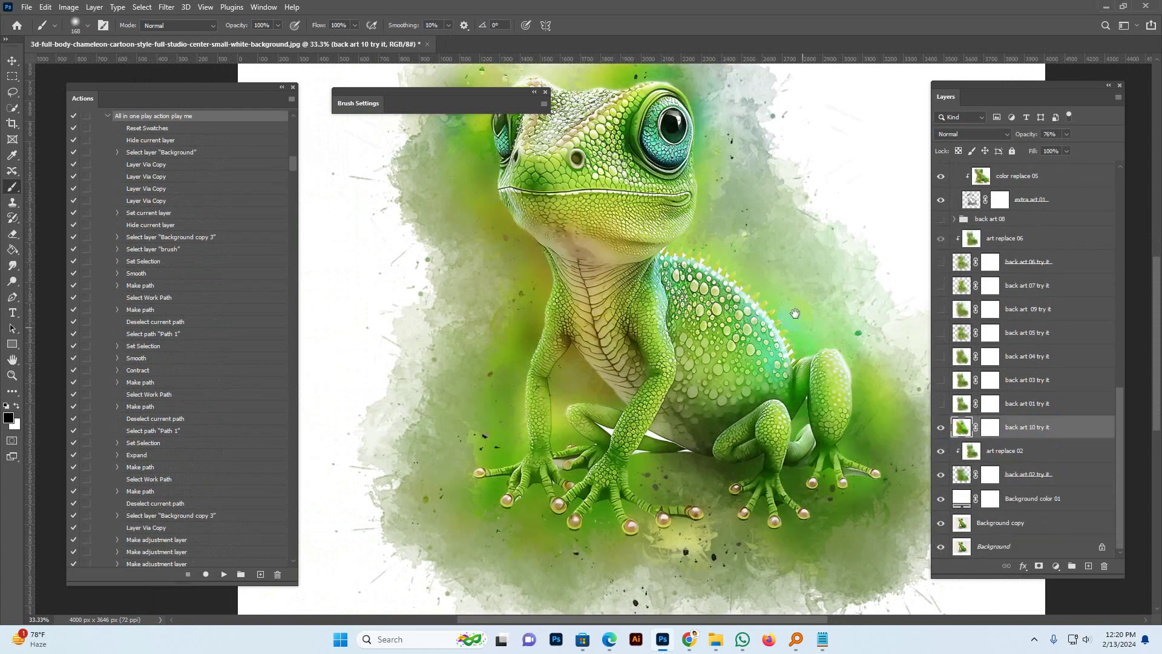
{"action": "left_click_drag", "start_coordinate": [795, 313], "coordinate": [771, 367]}
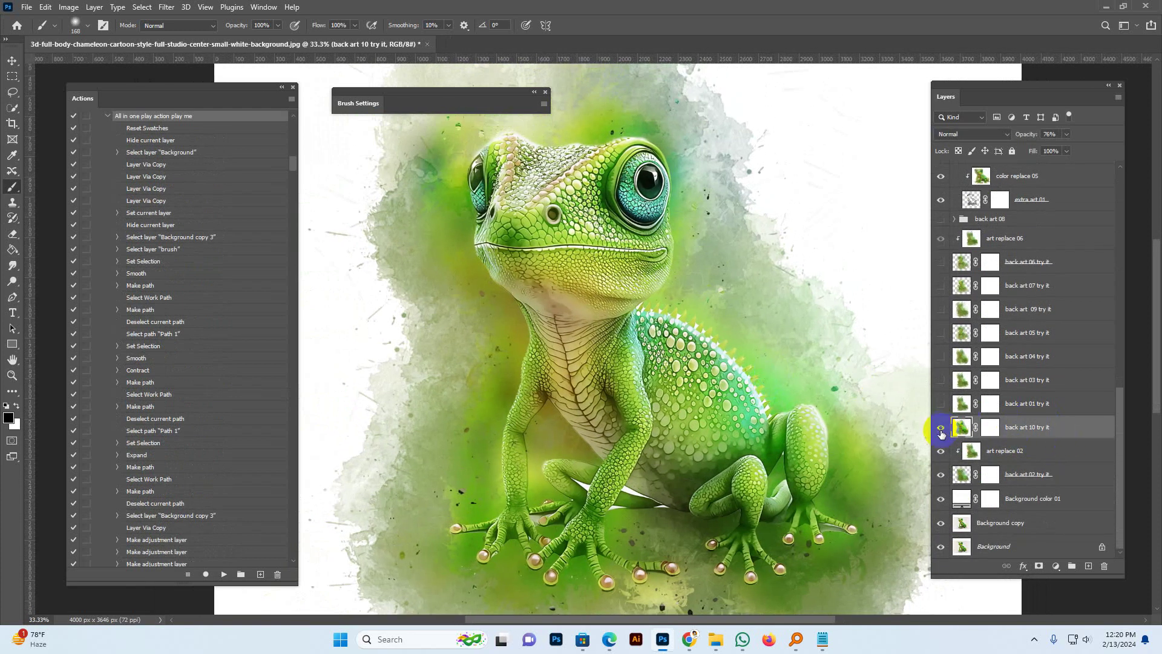
{"action": "left_click", "coordinate": [941, 428]}
{"action": "left_click", "coordinate": [961, 403]}
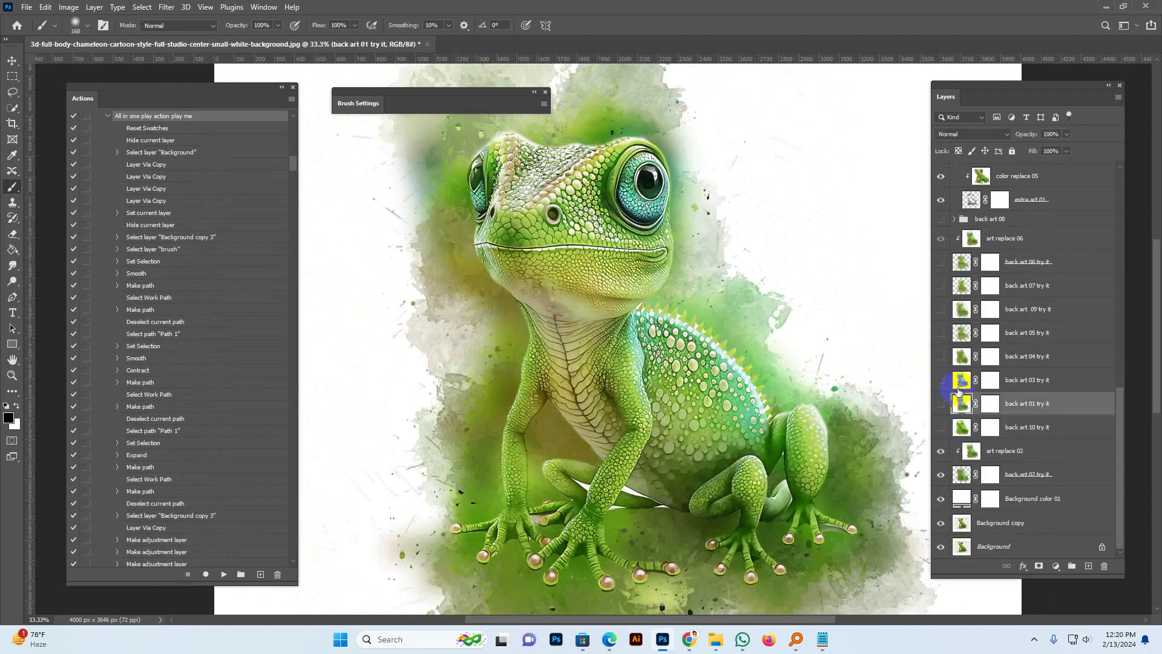
{"action": "left_click", "coordinate": [941, 403]}
{"action": "left_click", "coordinate": [960, 379]}
{"action": "left_click", "coordinate": [940, 380]}
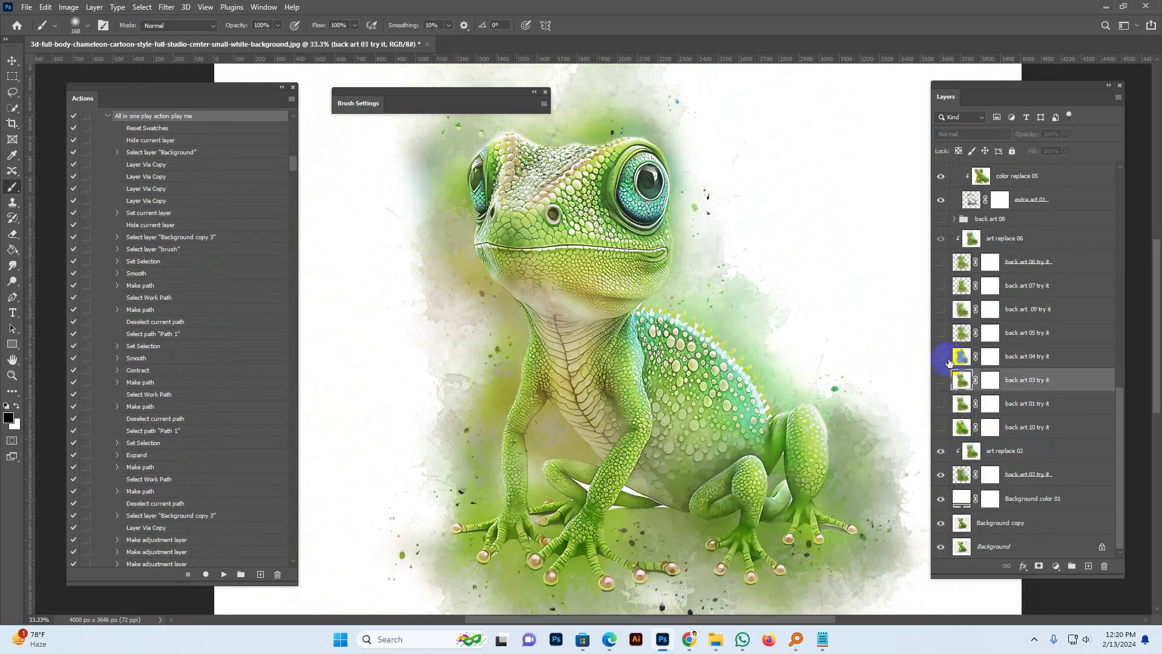
{"action": "left_click", "coordinate": [949, 360]}
{"action": "left_click", "coordinate": [941, 359]}
{"action": "left_click", "coordinate": [949, 334]}
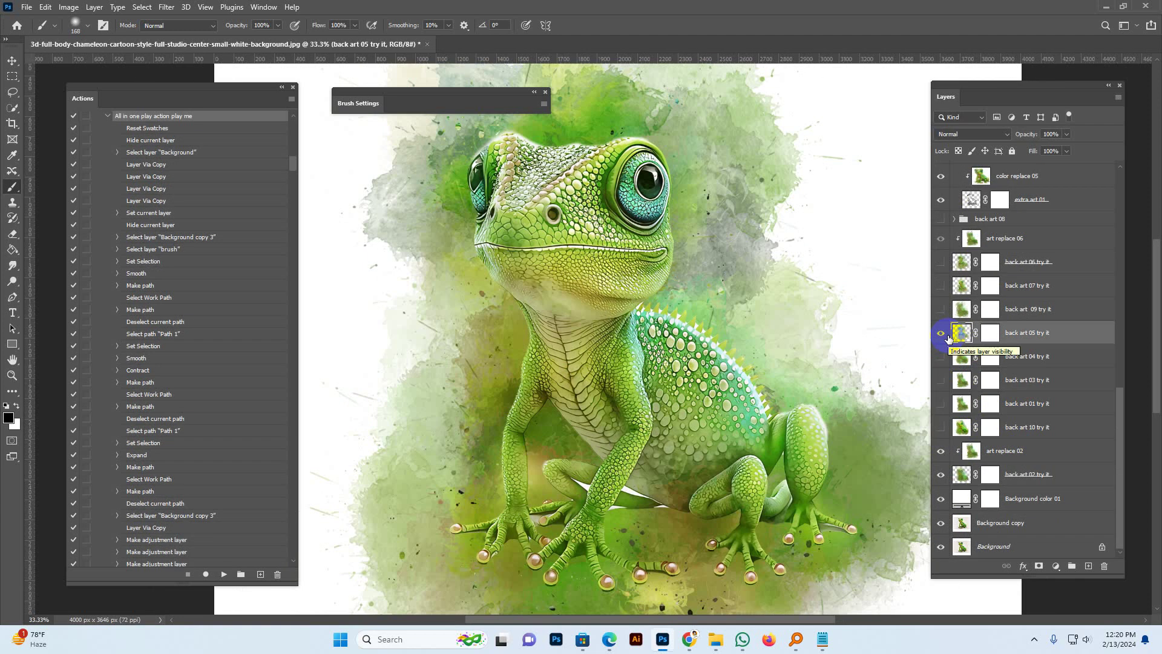
{"action": "left_click", "coordinate": [941, 333]}
{"action": "left_click", "coordinate": [949, 310]}
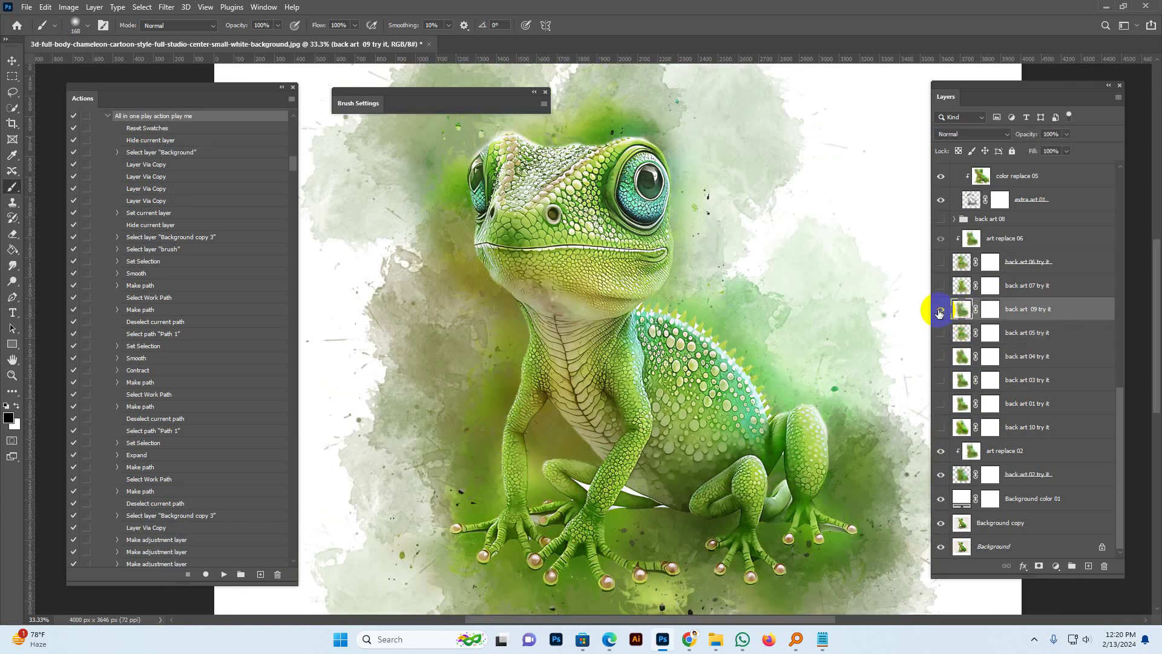
{"action": "left_click", "coordinate": [939, 310]}
{"action": "left_click", "coordinate": [945, 288]}
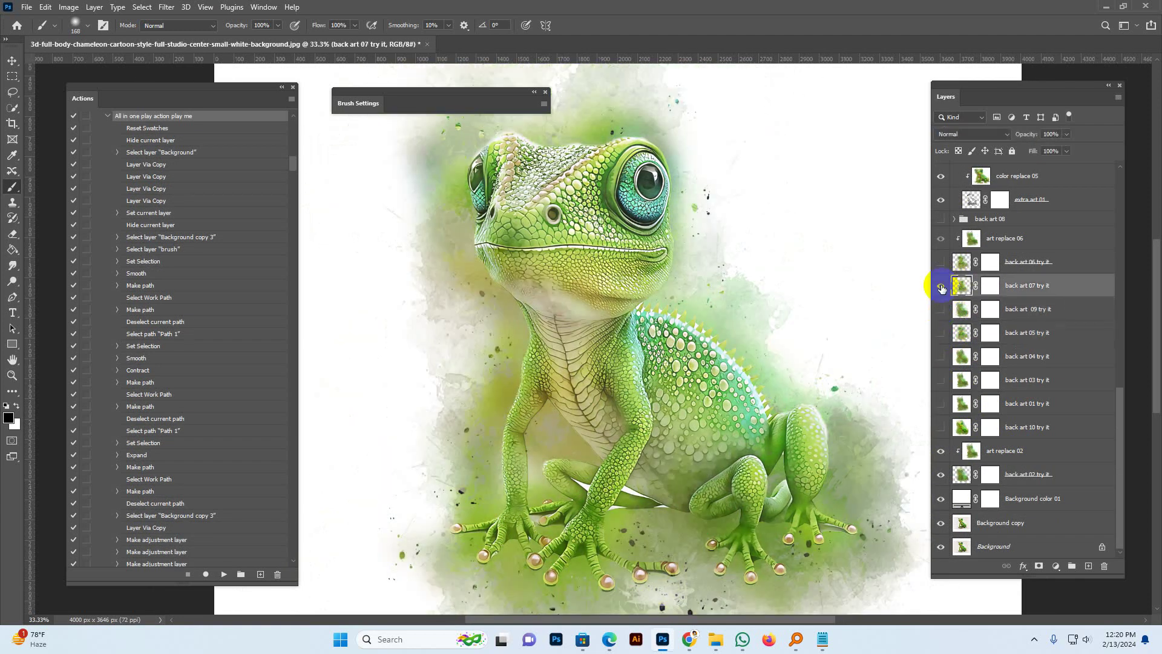
{"action": "left_click", "coordinate": [942, 287]}
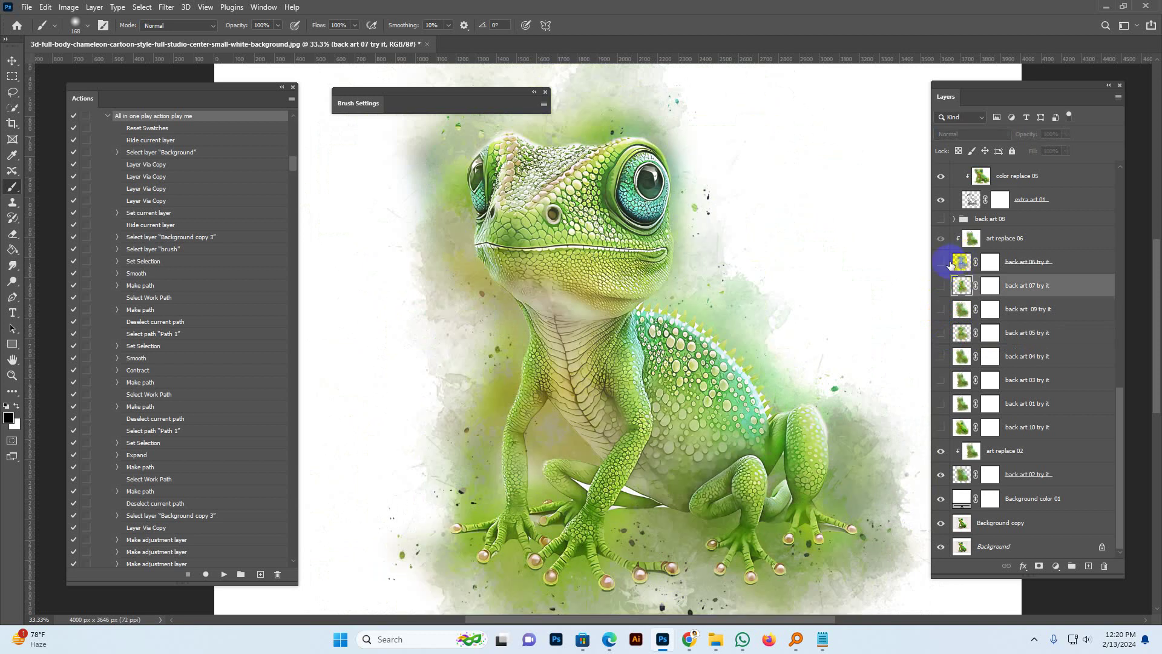
Step: Turn on back art 06 try it and keep it visible after comparing
{"action": "left_click", "coordinate": [945, 264]}
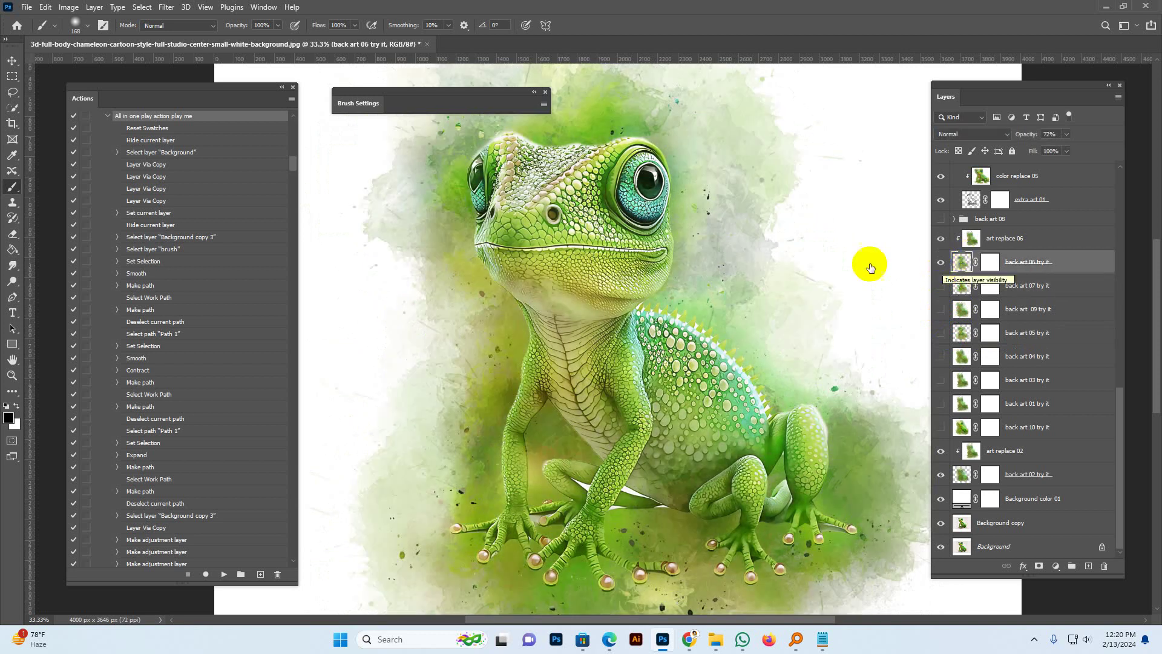
{"action": "scroll", "coordinate": [695, 332], "scroll_direction": "up", "scroll_amount": 3}
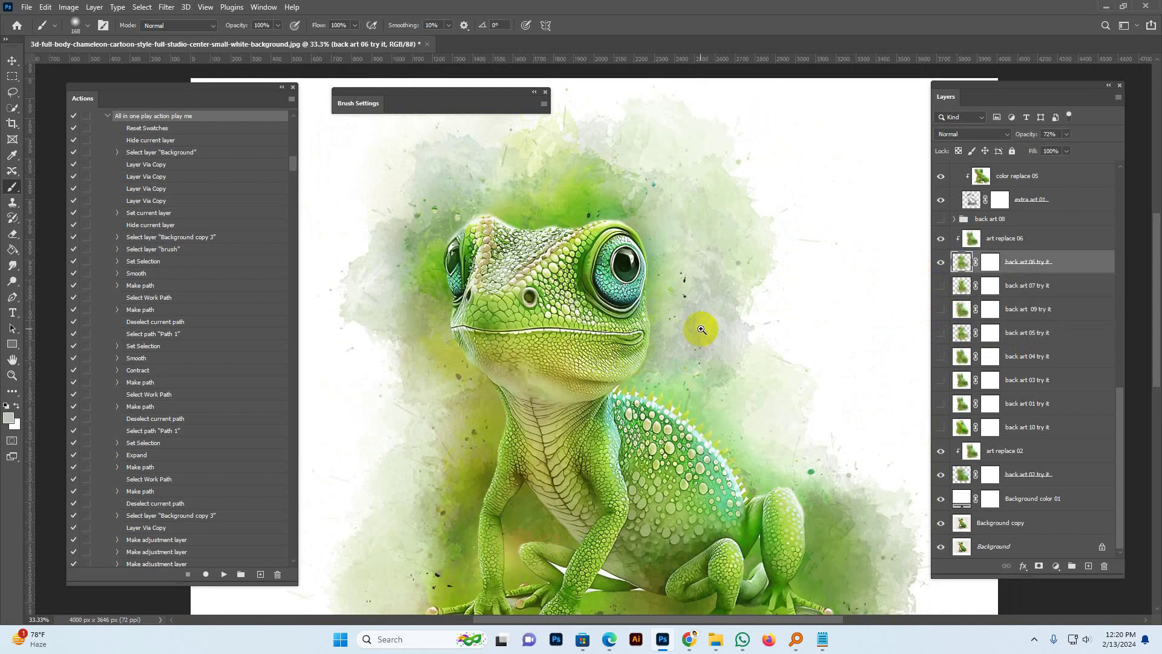
{"action": "scroll", "coordinate": [702, 332], "scroll_direction": "down", "scroll_amount": 2}
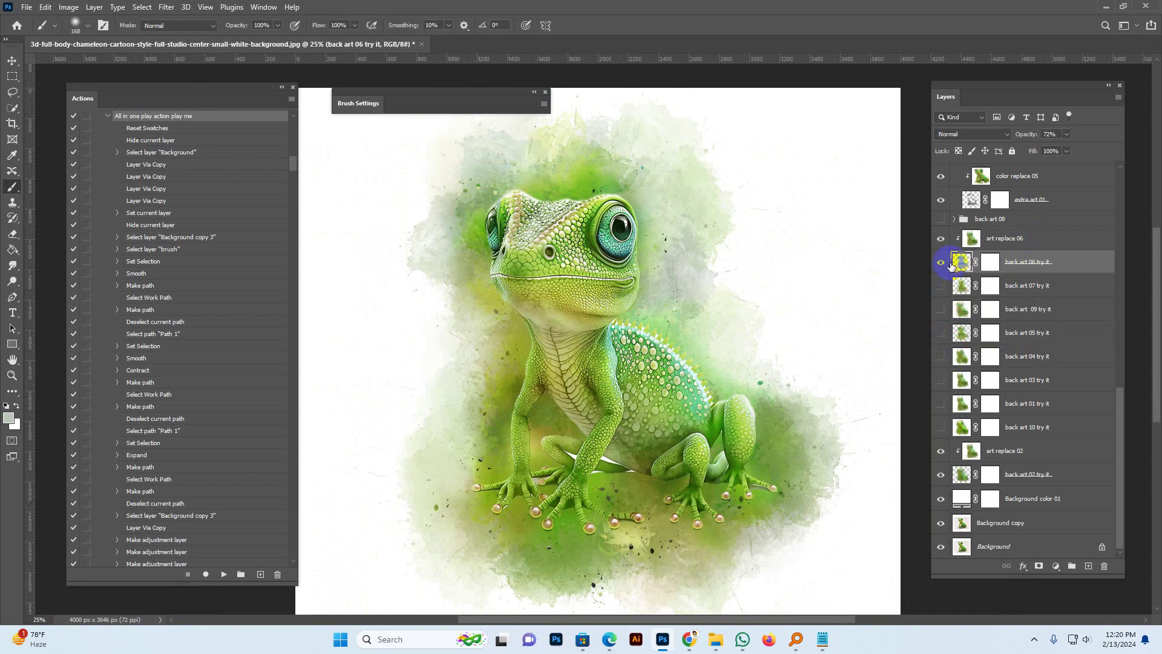
{"action": "left_click", "coordinate": [939, 262]}
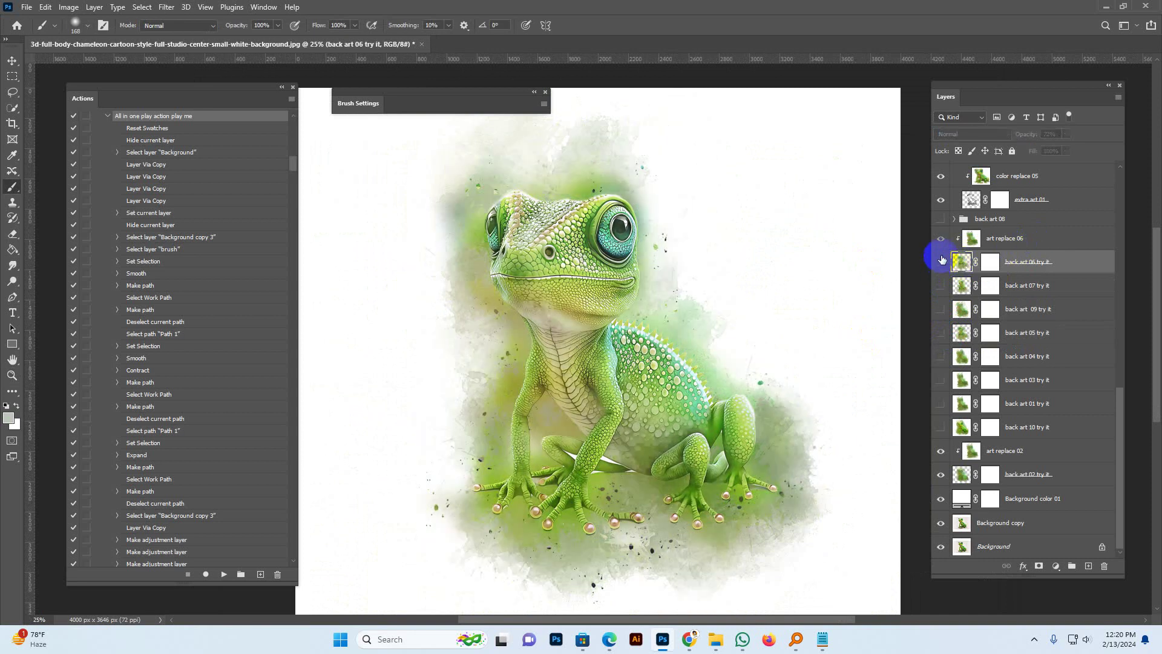
{"action": "left_click", "coordinate": [940, 263]}
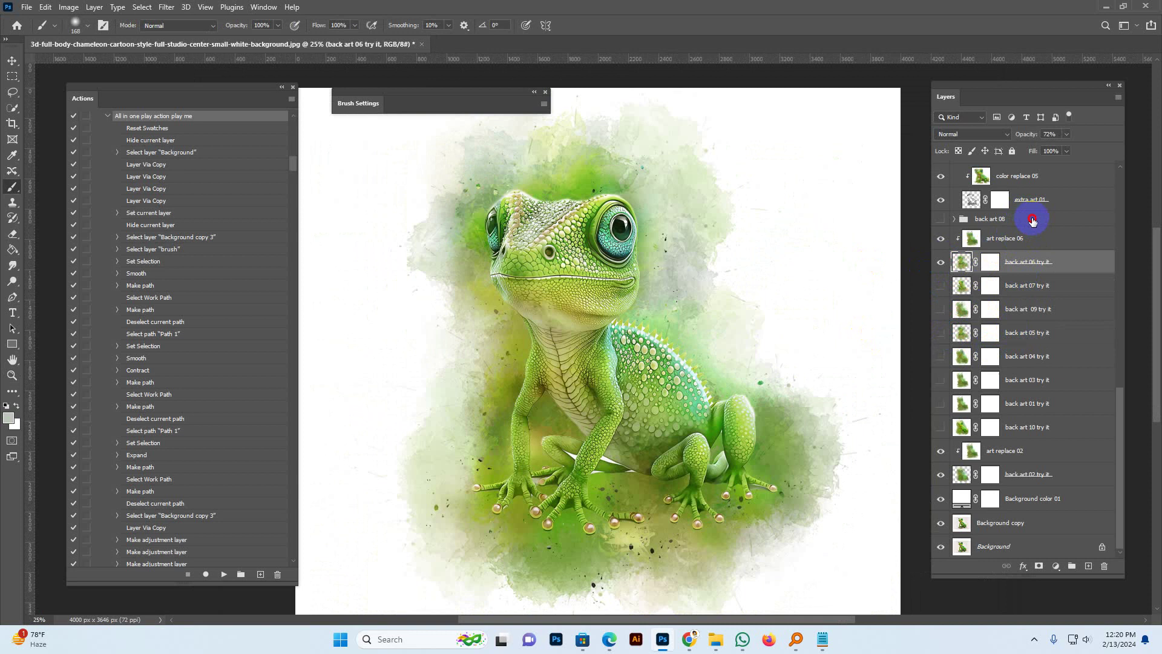
Step: Compare the back art 08 group, leave it hidden, and keep extra art 01 visible
{"action": "left_click", "coordinate": [1032, 220]}
{"action": "left_click", "coordinate": [944, 220]}
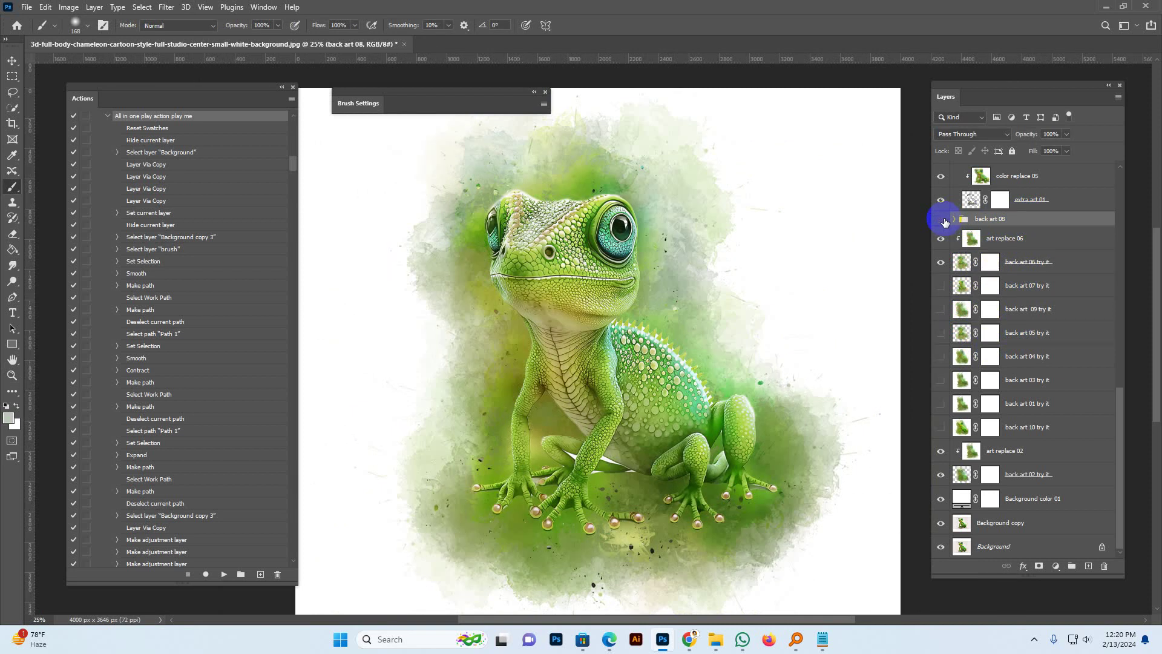
{"action": "left_click", "coordinate": [943, 220]}
{"action": "left_click", "coordinate": [944, 220]}
{"action": "left_click", "coordinate": [944, 221]}
{"action": "left_click", "coordinate": [944, 202]}
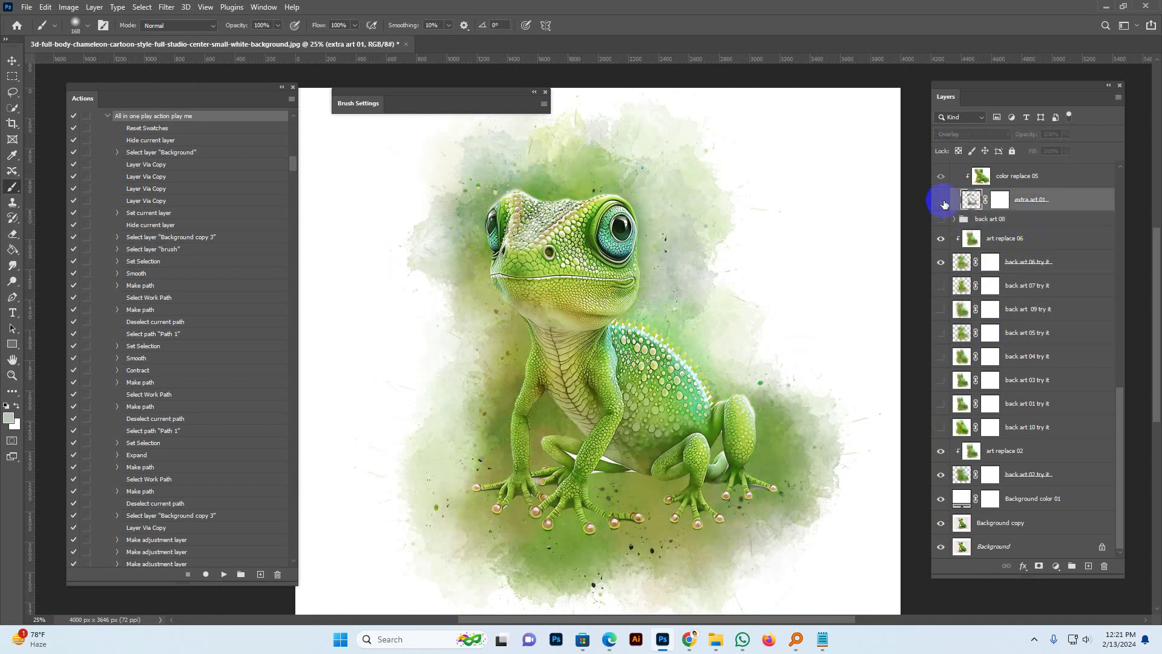
{"action": "left_click", "coordinate": [944, 202]}
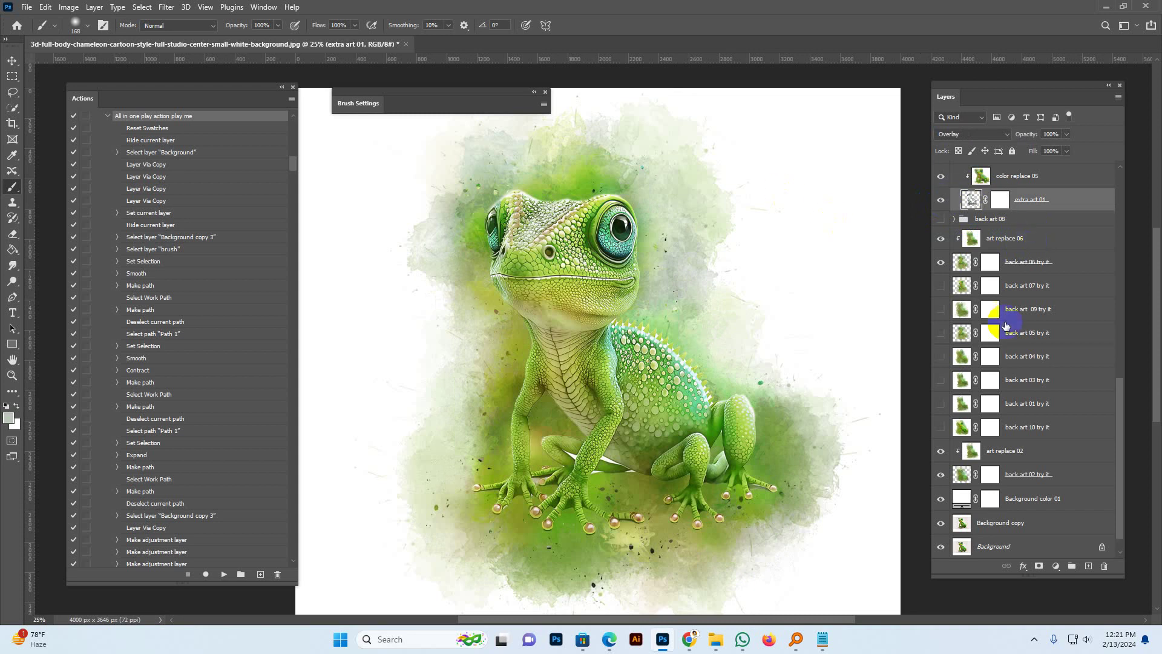
Step: Preview the brush for background texture layer and leave it hidden
{"action": "scroll", "coordinate": [993, 309], "scroll_direction": "up", "scroll_amount": 3}
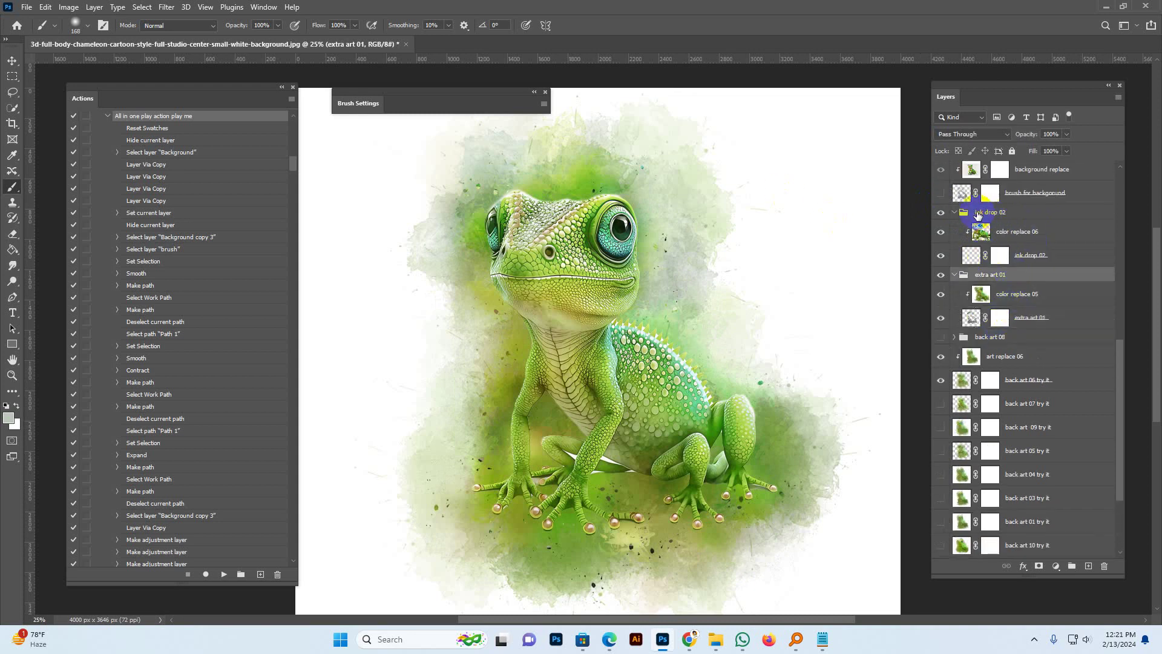
{"action": "left_click", "coordinate": [944, 216]}
{"action": "scroll", "coordinate": [947, 218], "scroll_direction": "up", "scroll_amount": 2}
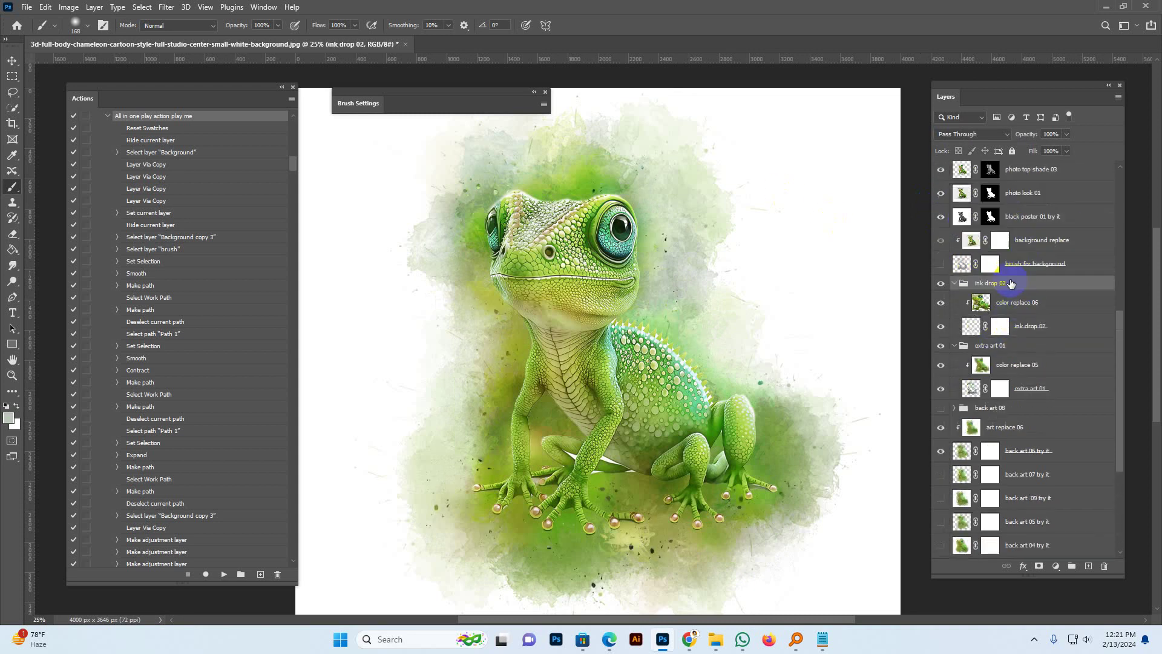
{"action": "left_click", "coordinate": [942, 264]}
{"action": "left_click", "coordinate": [960, 267]}
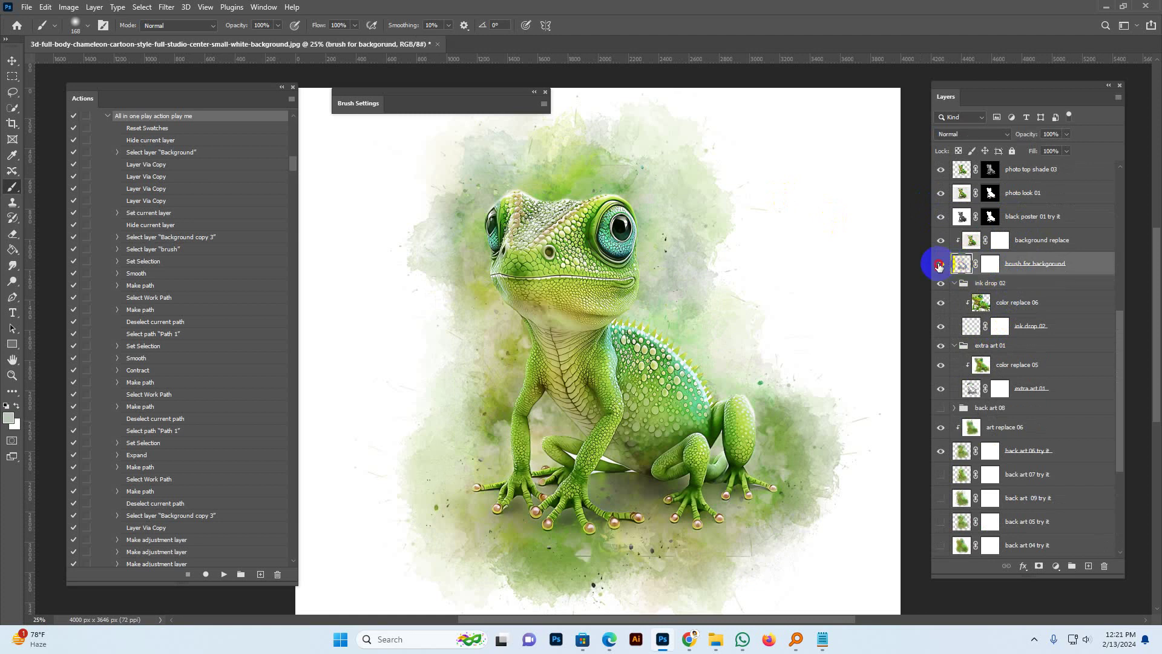
{"action": "left_click", "coordinate": [939, 265]}
{"action": "left_click", "coordinate": [940, 264]}
{"action": "left_click", "coordinate": [941, 264]}
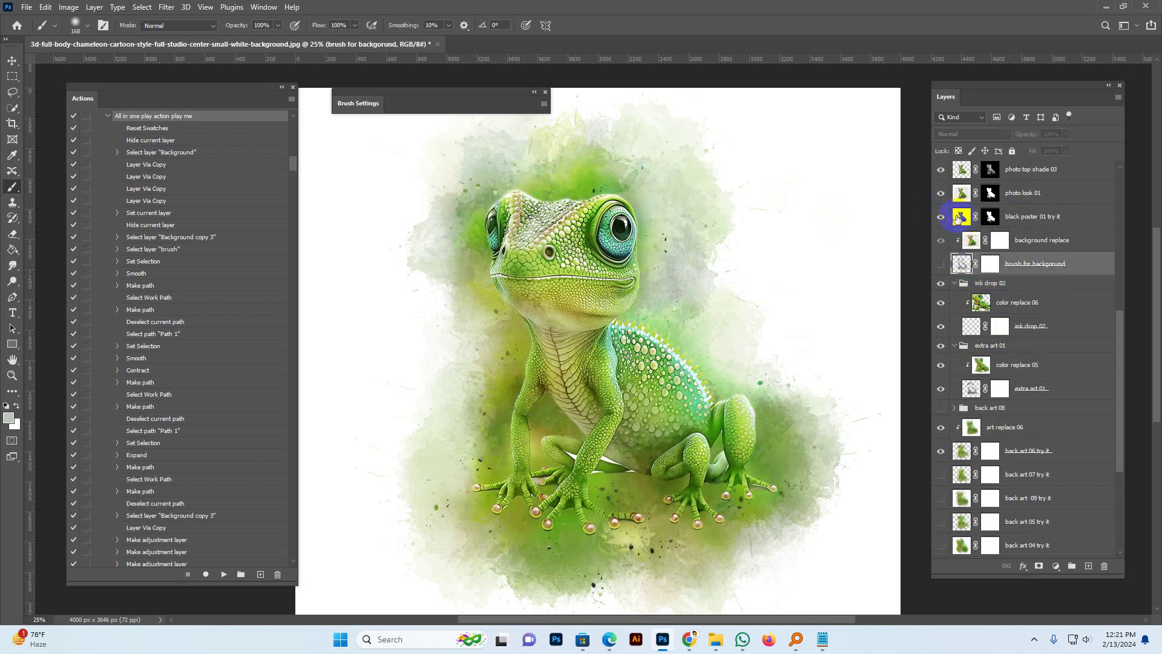
Step: Compare photo top shade 03 and keep the top full are photo 01 overlay hidden
{"action": "left_click", "coordinate": [962, 216]}
{"action": "scroll", "coordinate": [945, 226], "scroll_direction": "up", "scroll_amount": 1}
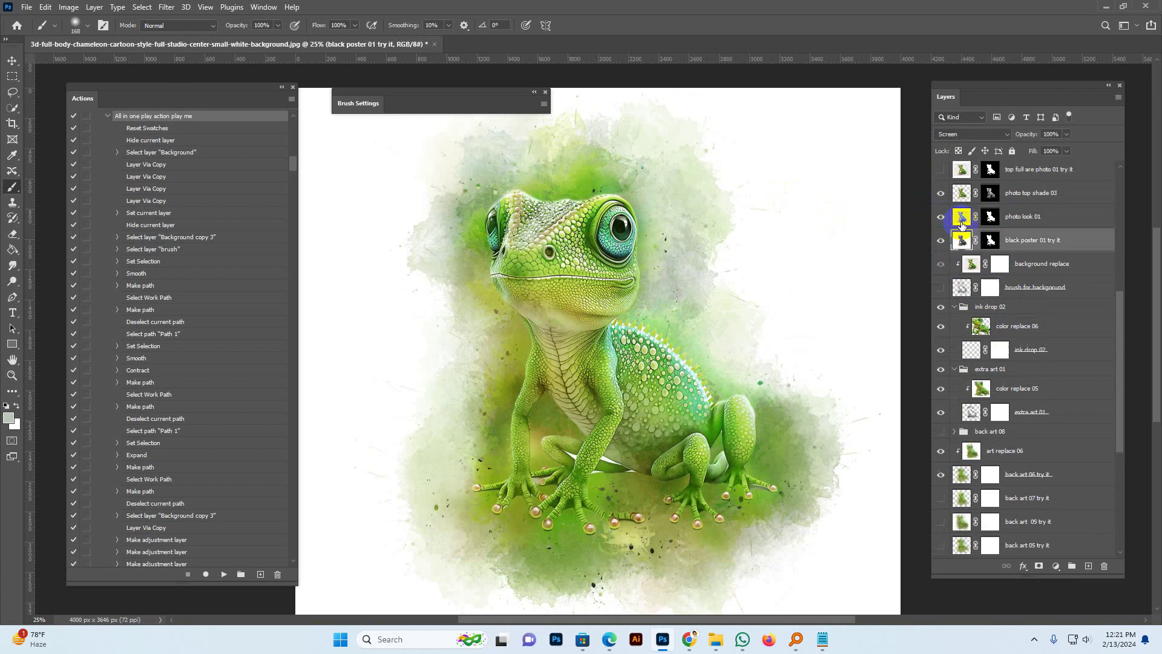
{"action": "scroll", "coordinate": [946, 233], "scroll_direction": "up", "scroll_amount": 1}
{"action": "left_click", "coordinate": [947, 241]}
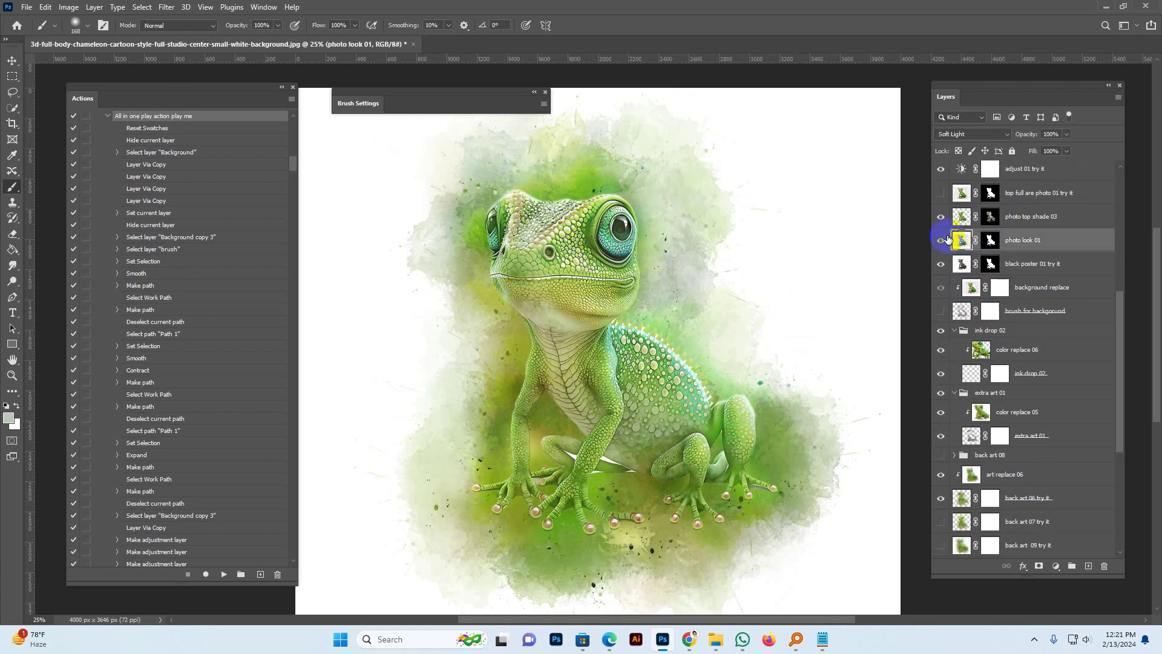
{"action": "left_click", "coordinate": [960, 219]}
{"action": "left_click", "coordinate": [940, 217]}
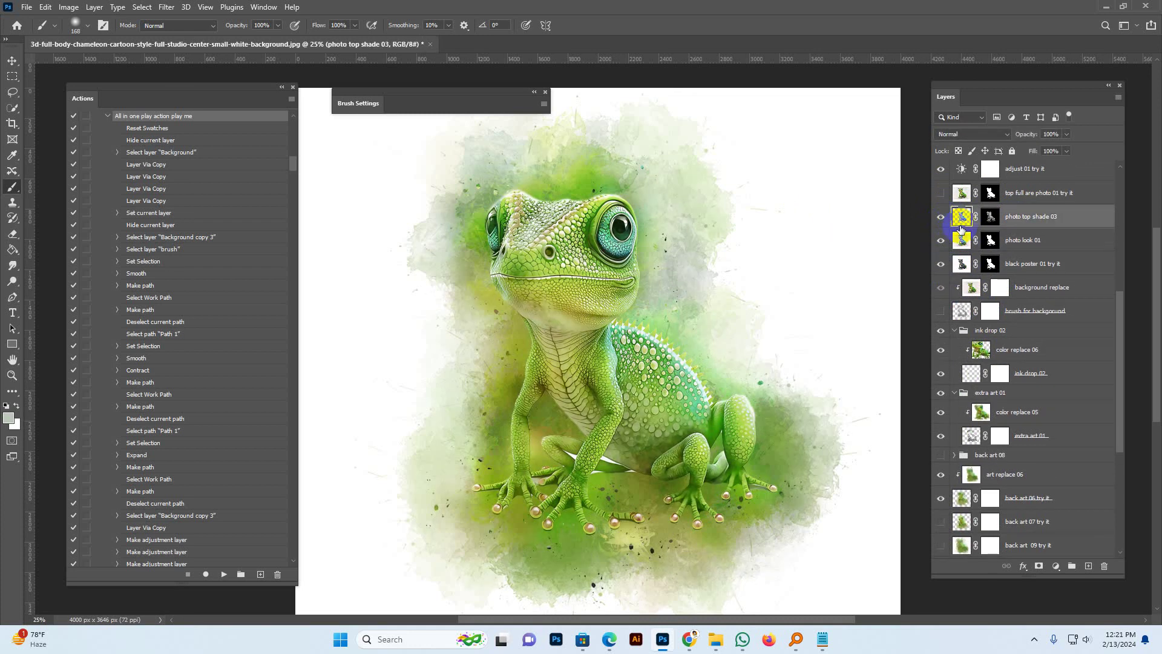
{"action": "scroll", "coordinate": [961, 242], "scroll_direction": "up", "scroll_amount": 3}
{"action": "left_click", "coordinate": [959, 262]}
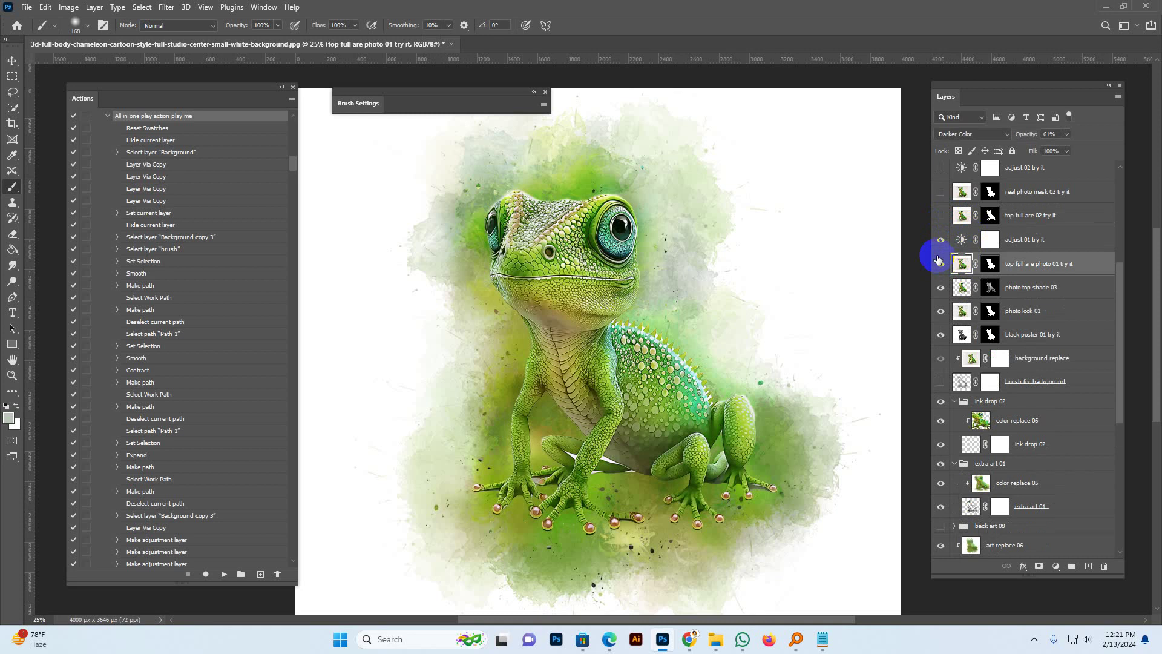
{"action": "left_click", "coordinate": [940, 262]}
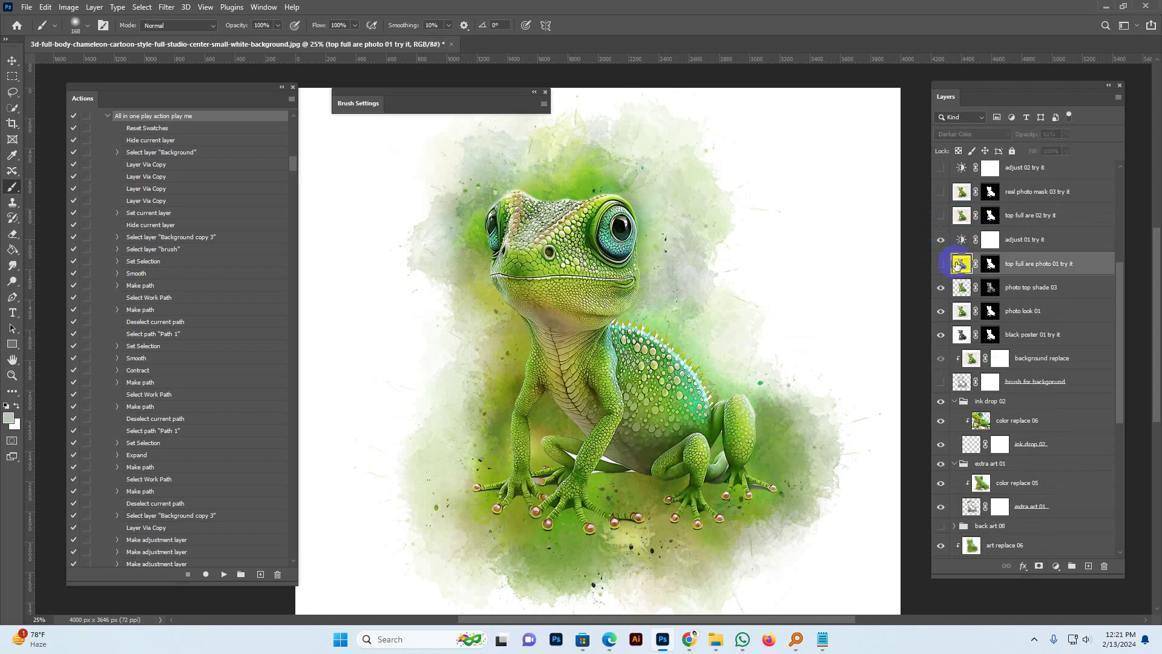
{"action": "left_click", "coordinate": [940, 262]}
Step: Preview and hide the paper effect 01, color 07, color 06 and adjust 04 layers
{"action": "scroll", "coordinate": [1005, 268], "scroll_direction": "up", "scroll_amount": 3}
{"action": "scroll", "coordinate": [1013, 339], "scroll_direction": "up", "scroll_amount": 2}
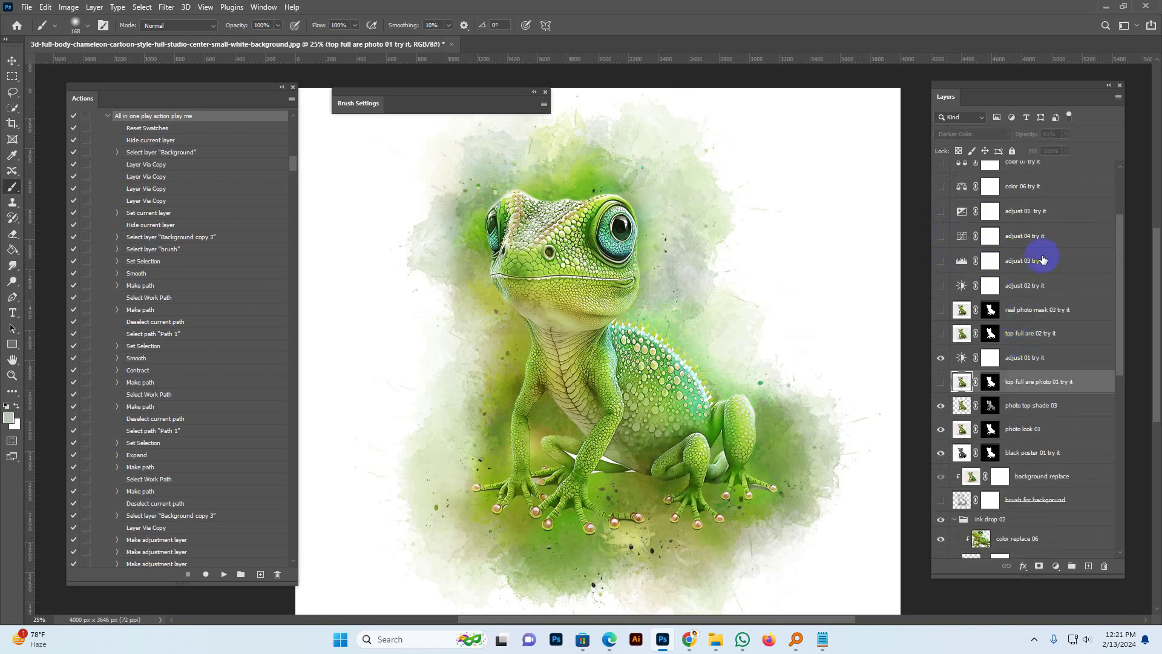
{"action": "scroll", "coordinate": [1041, 246], "scroll_direction": "up", "scroll_amount": 4}
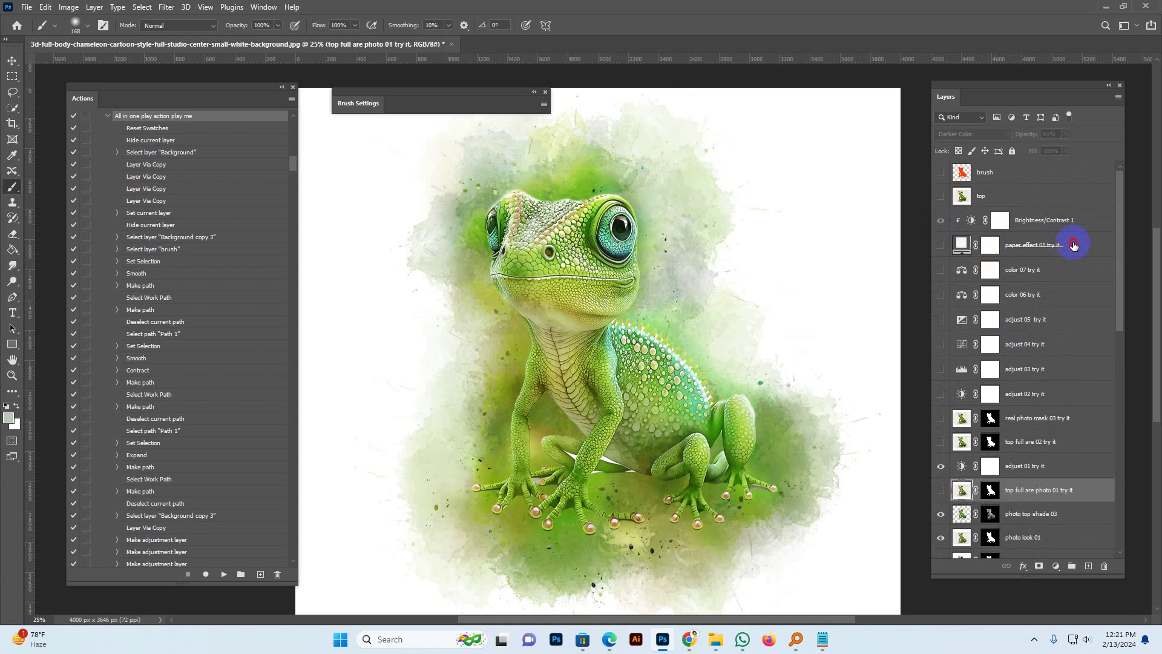
{"action": "left_click", "coordinate": [961, 244]}
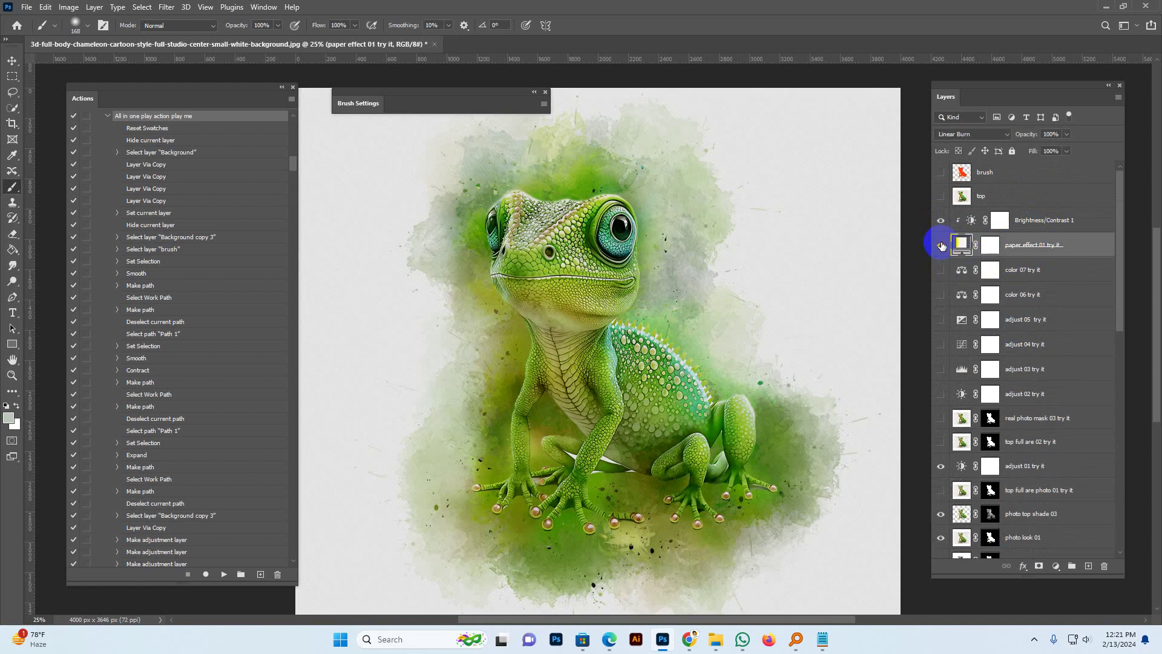
{"action": "left_click", "coordinate": [940, 244]}
{"action": "left_click", "coordinate": [941, 269]}
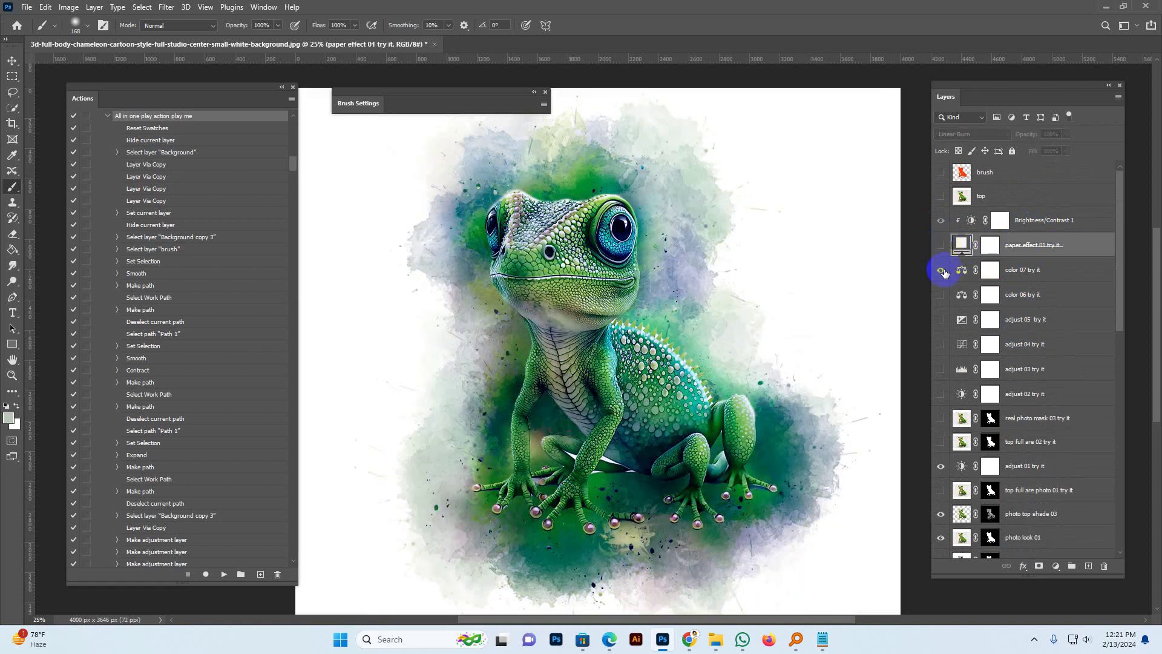
{"action": "left_click", "coordinate": [940, 270]}
{"action": "left_click", "coordinate": [940, 294]}
{"action": "left_click", "coordinate": [940, 294]}
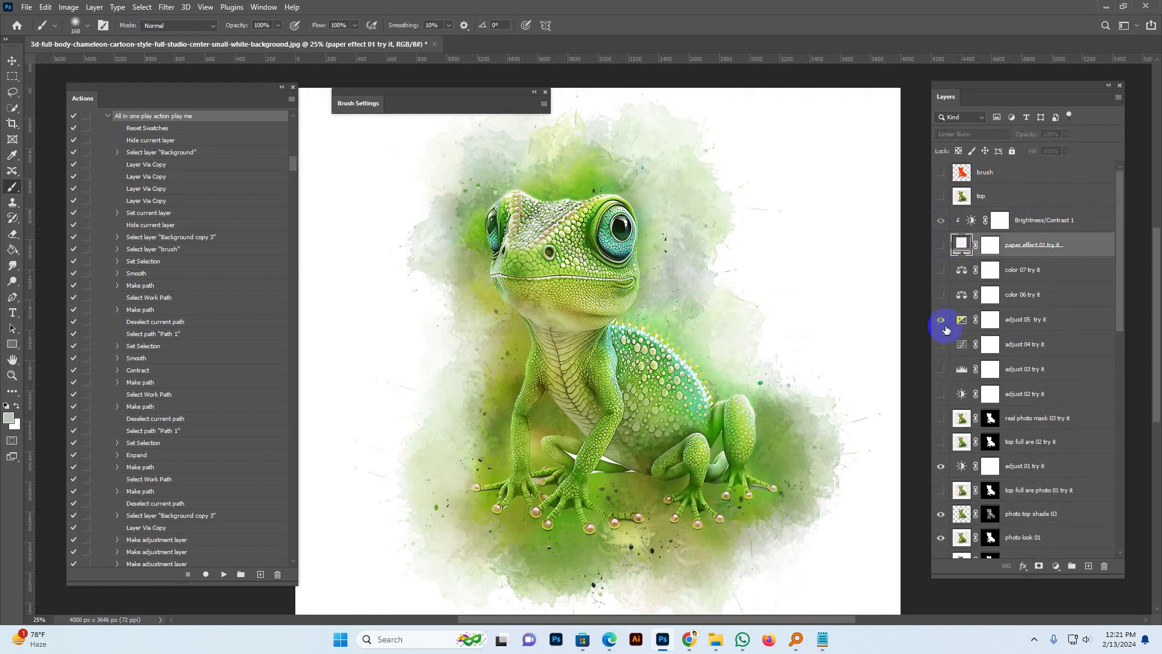
{"action": "left_click", "coordinate": [940, 319]}
{"action": "left_click", "coordinate": [940, 343]}
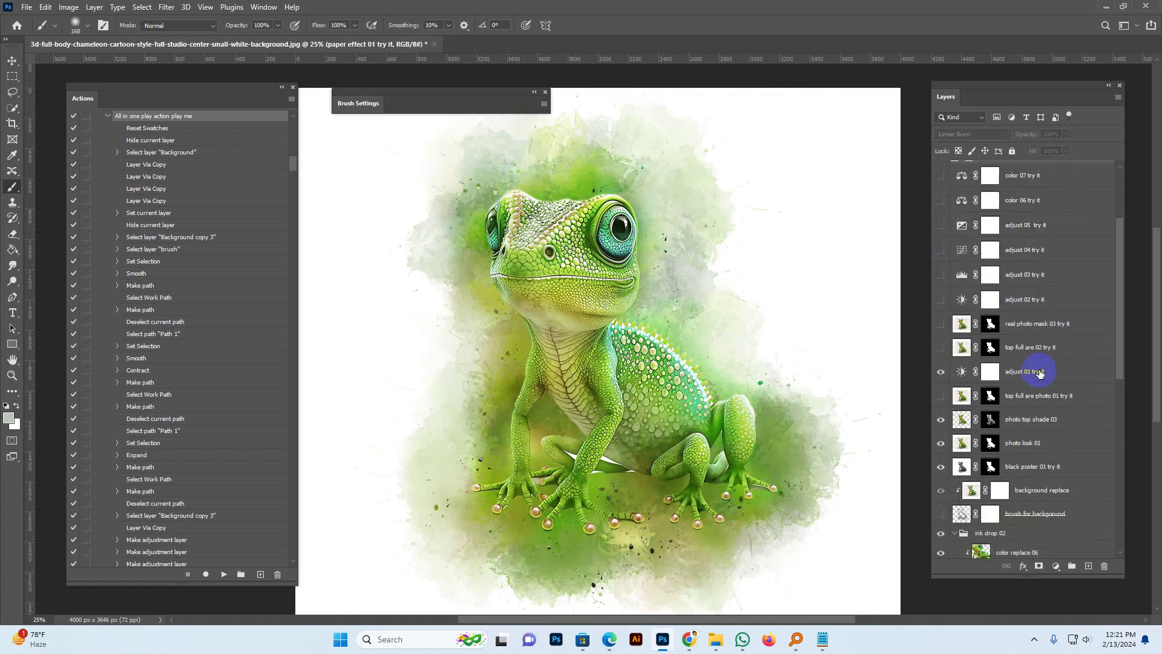
{"action": "scroll", "coordinate": [1037, 369], "scroll_direction": "down", "scroll_amount": 4}
{"action": "scroll", "coordinate": [1041, 366], "scroll_direction": "down", "scroll_amount": 4}
{"action": "scroll", "coordinate": [1043, 365], "scroll_direction": "down", "scroll_amount": 4}
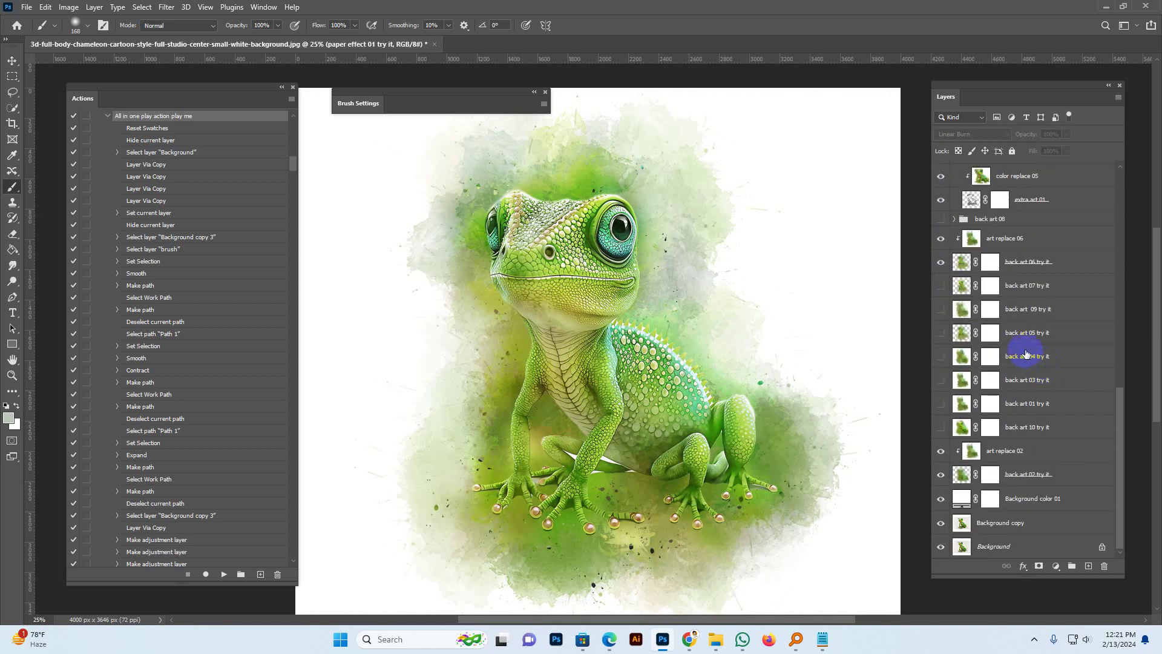
Step: Toggle the back art 06 and back art 02 splash layers to compare them
{"action": "left_click", "coordinate": [961, 264]}
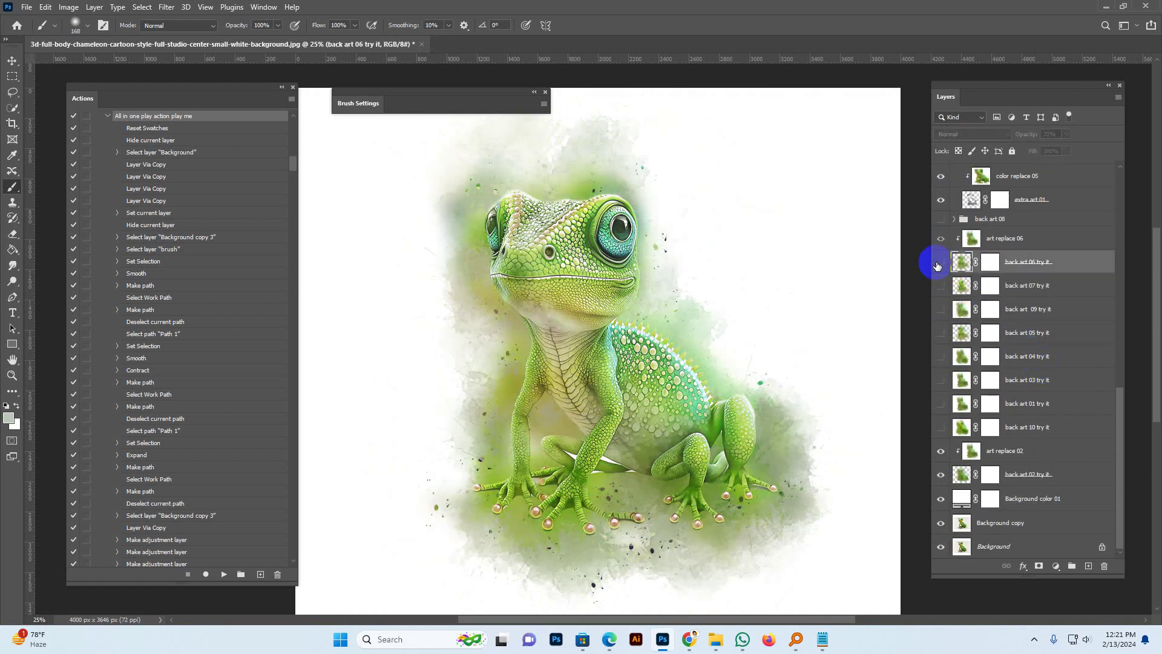
{"action": "left_click", "coordinate": [940, 262]}
{"action": "left_click", "coordinate": [961, 474]}
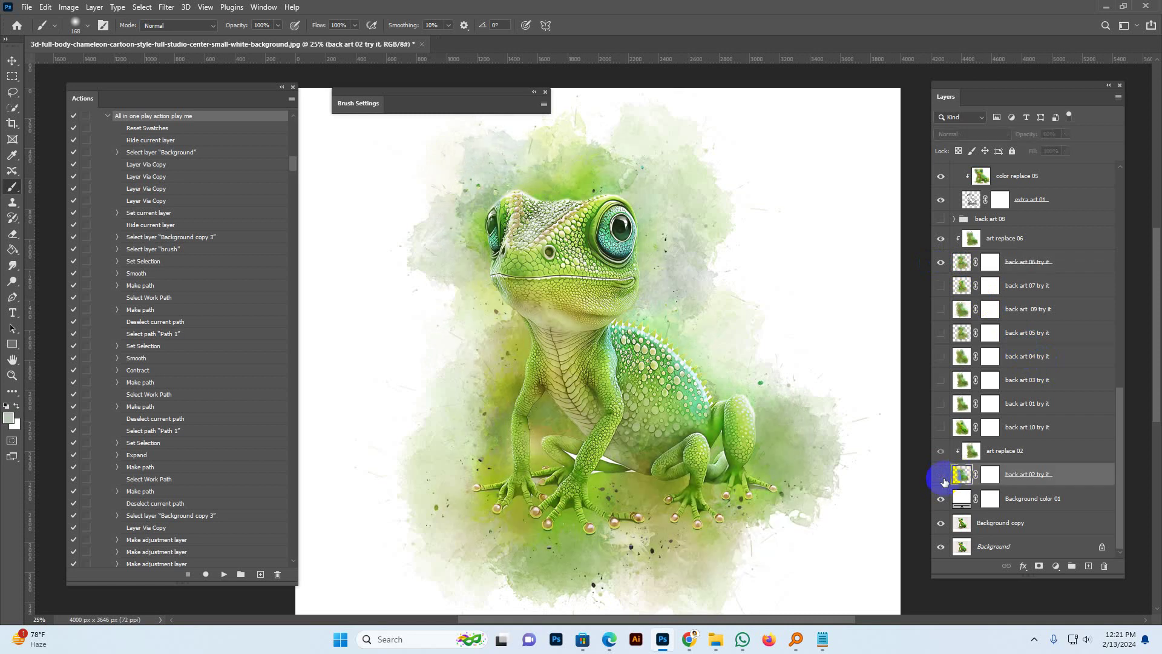
{"action": "left_click", "coordinate": [940, 474]}
Step: Hide and restore the three Background layers, then turn on back art 01 try it
{"action": "left_click", "coordinate": [962, 498]}
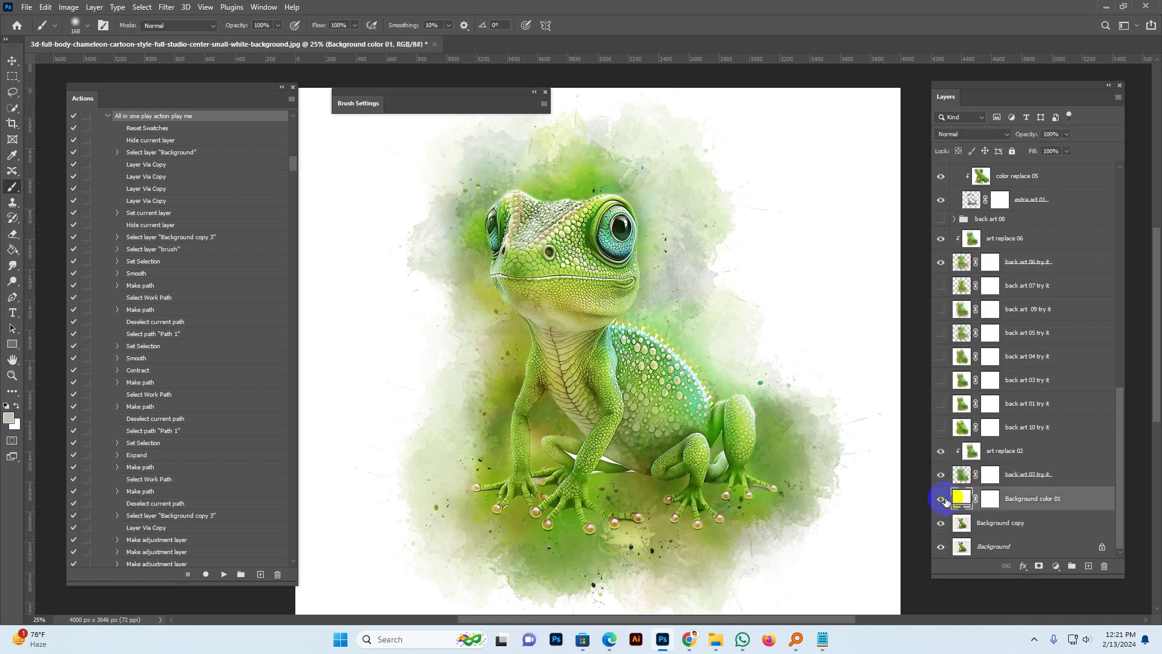
{"action": "left_click", "coordinate": [962, 523]}
{"action": "left_click", "coordinate": [961, 546]}
{"action": "left_click", "coordinate": [940, 546]}
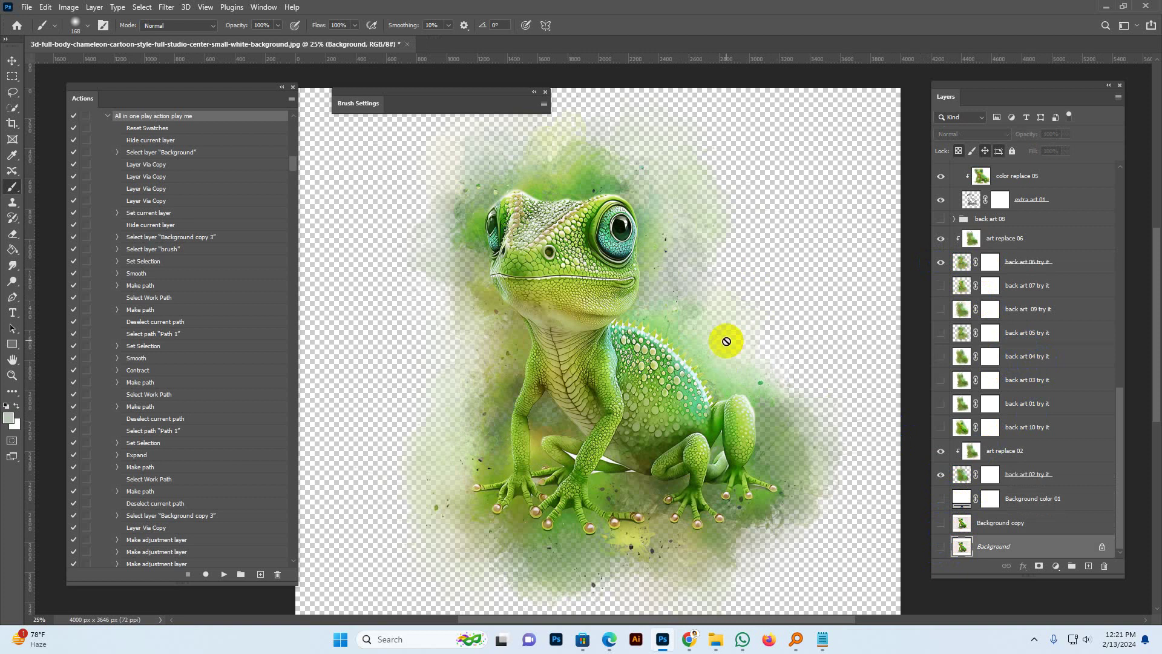
{"action": "scroll", "coordinate": [1068, 280], "scroll_direction": "up", "scroll_amount": 1}
{"action": "scroll", "coordinate": [1017, 329], "scroll_direction": "down", "scroll_amount": 1}
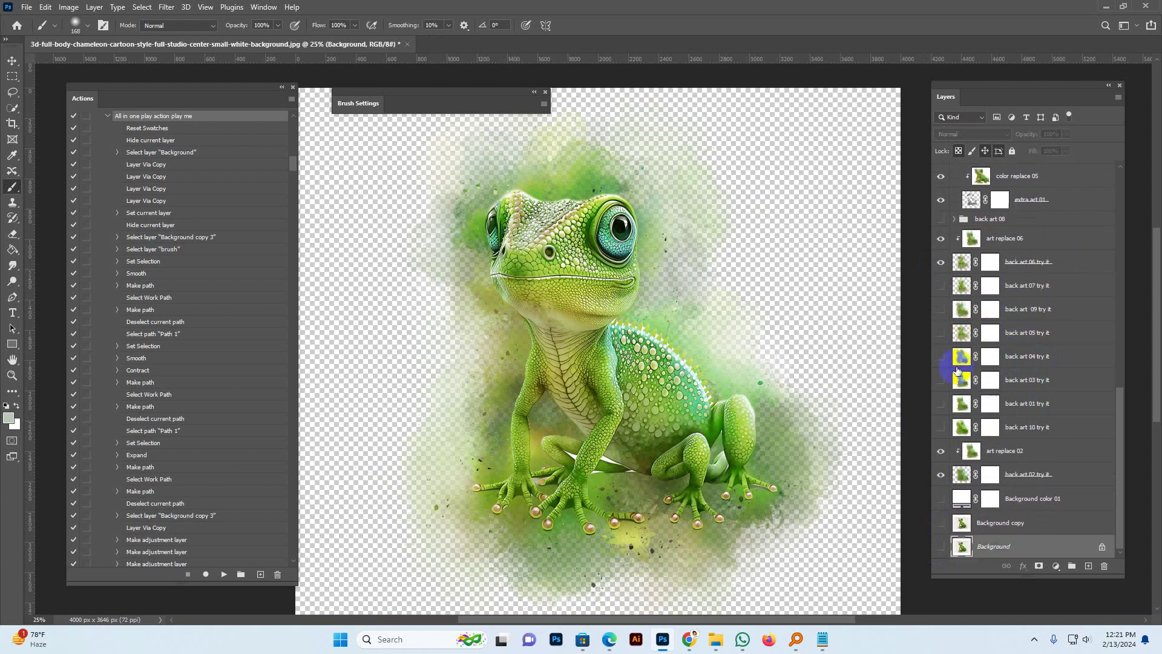
{"action": "left_click", "coordinate": [940, 545]}
{"action": "left_click", "coordinate": [962, 523]}
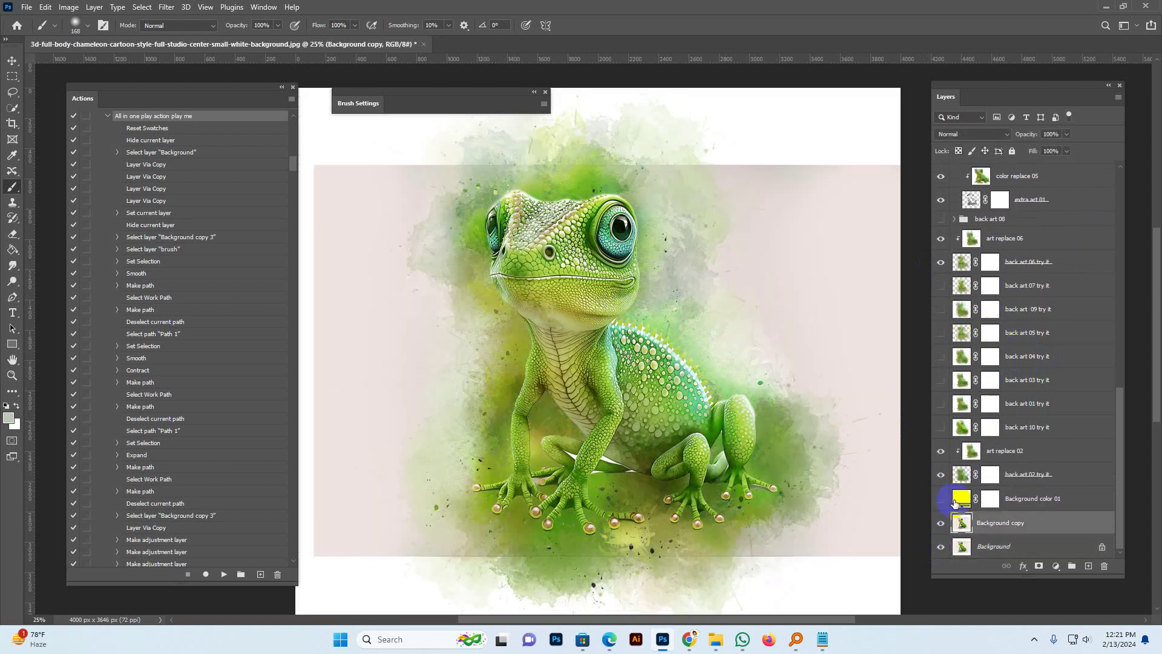
{"action": "left_click", "coordinate": [932, 499]}
{"action": "left_click", "coordinate": [940, 403]}
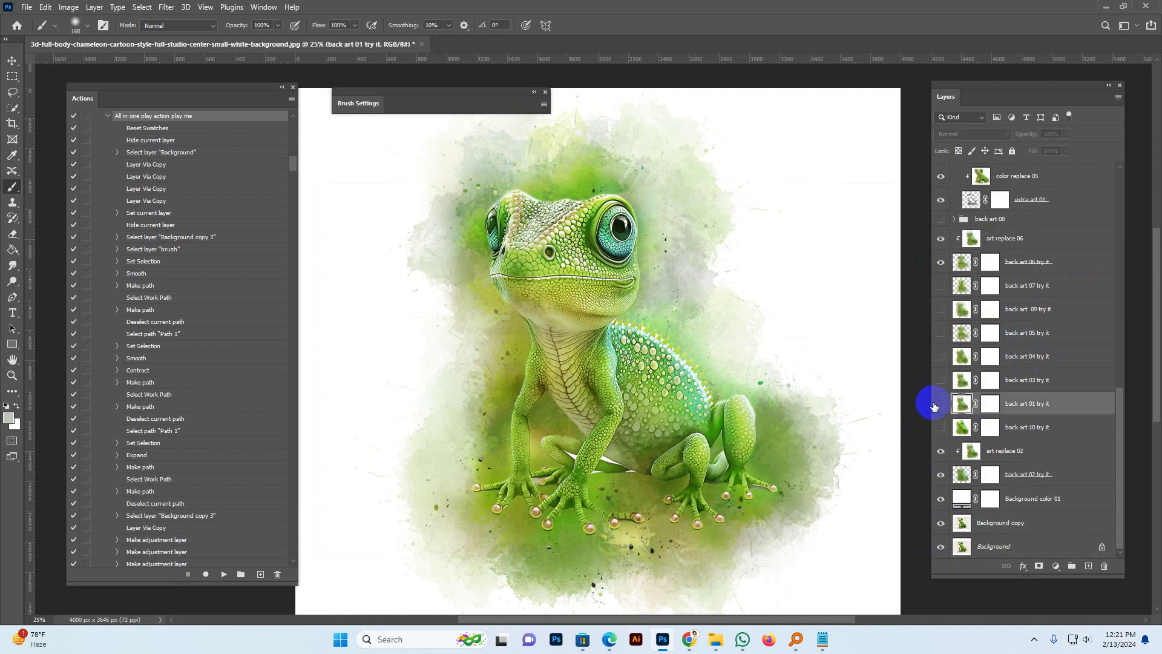
{"action": "left_click", "coordinate": [953, 404]}
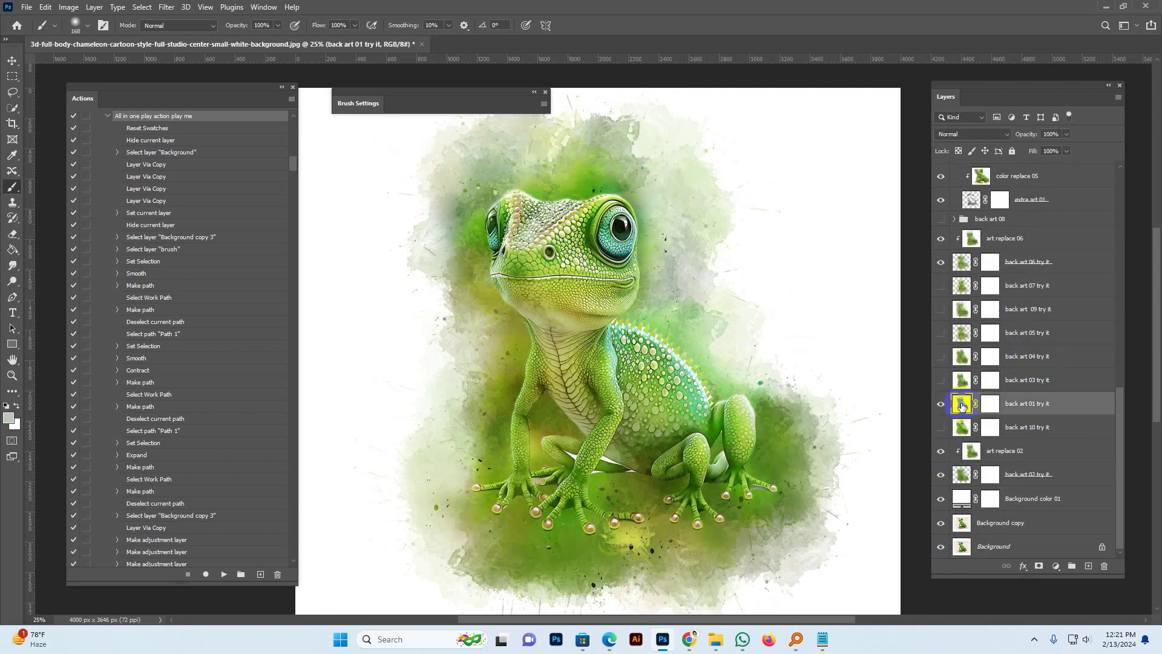
Step: Delete back art 01's mask and add a new one from the back art 05 splash selection
{"action": "left_click", "coordinate": [990, 403]}
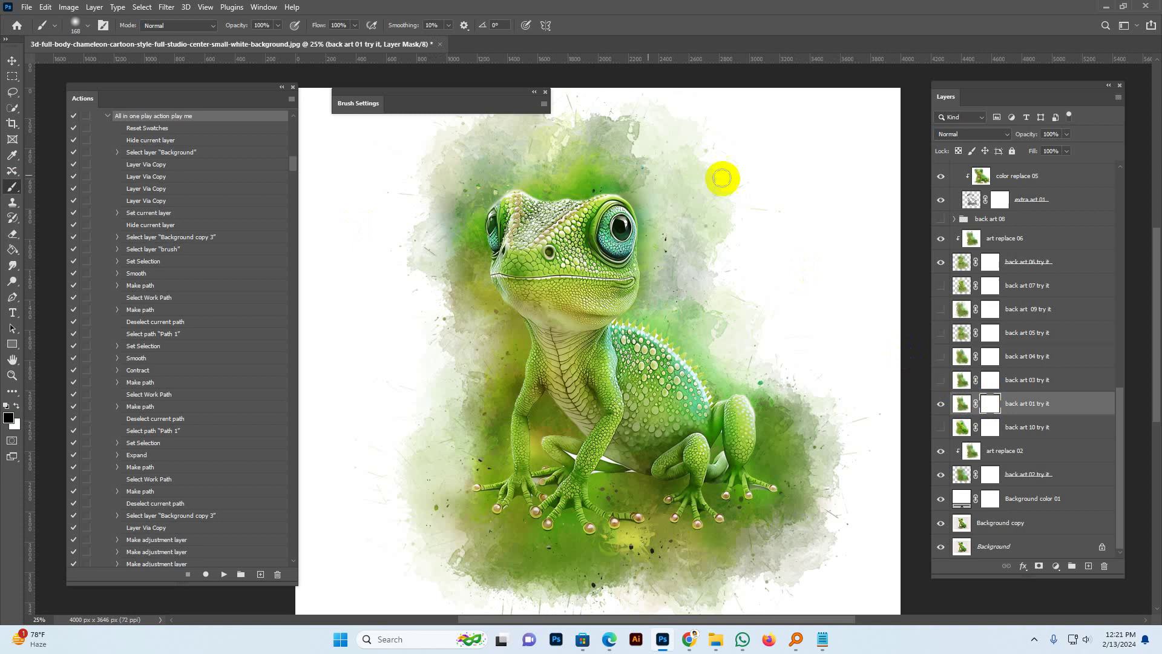
{"action": "left_click", "coordinate": [995, 404]}
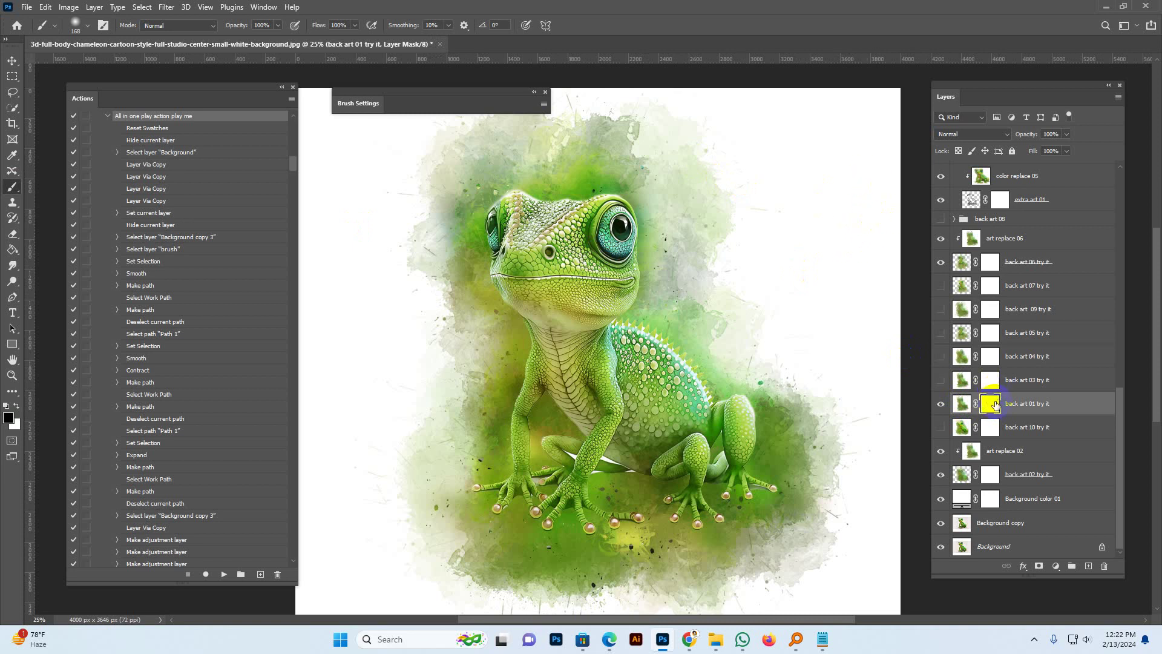
{"action": "right_click", "coordinate": [993, 406]}
{"action": "left_click", "coordinate": [1040, 422]}
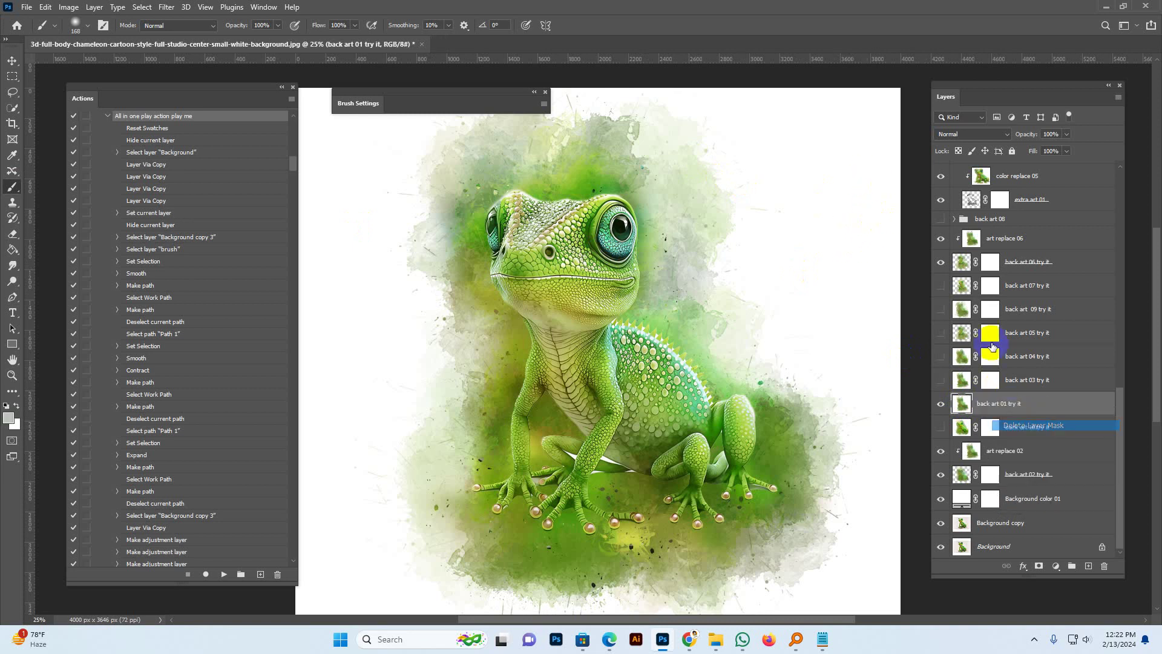
{"action": "left_click", "coordinate": [961, 335]}
{"action": "left_click", "coordinate": [962, 332], "text": "ctrl"}
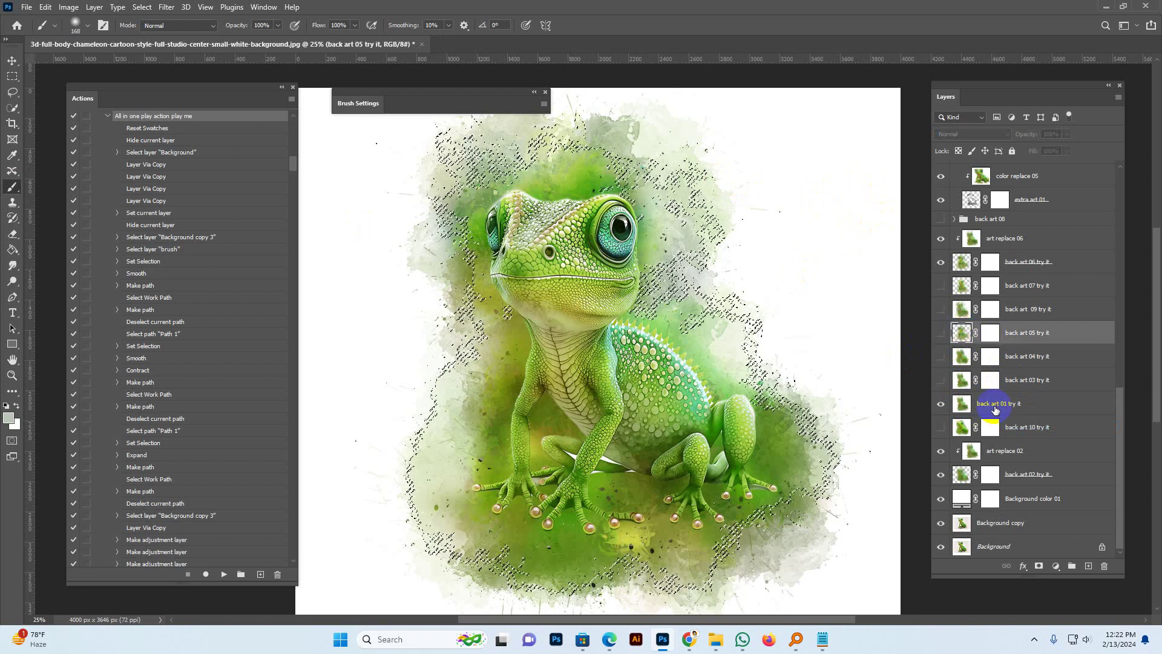
{"action": "left_click", "coordinate": [1029, 404]}
{"action": "left_click", "coordinate": [1038, 565]}
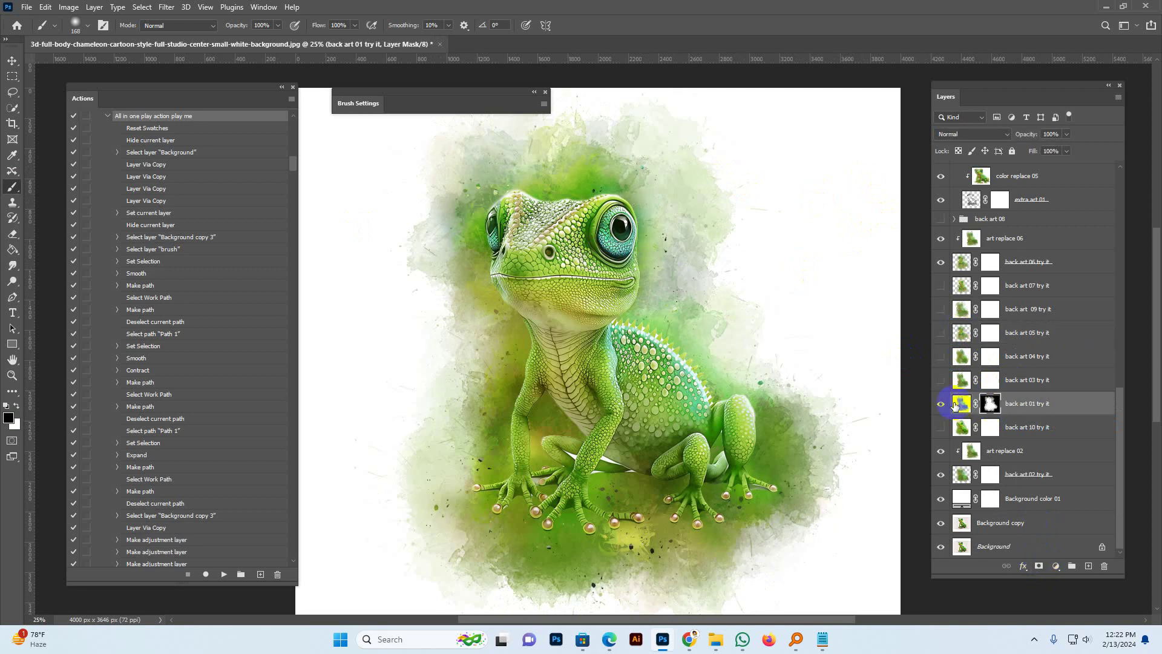
Step: Hide the three Background layers to check the mask, then turn them back on
{"action": "left_click", "coordinate": [941, 498]}
{"action": "left_click", "coordinate": [941, 522]}
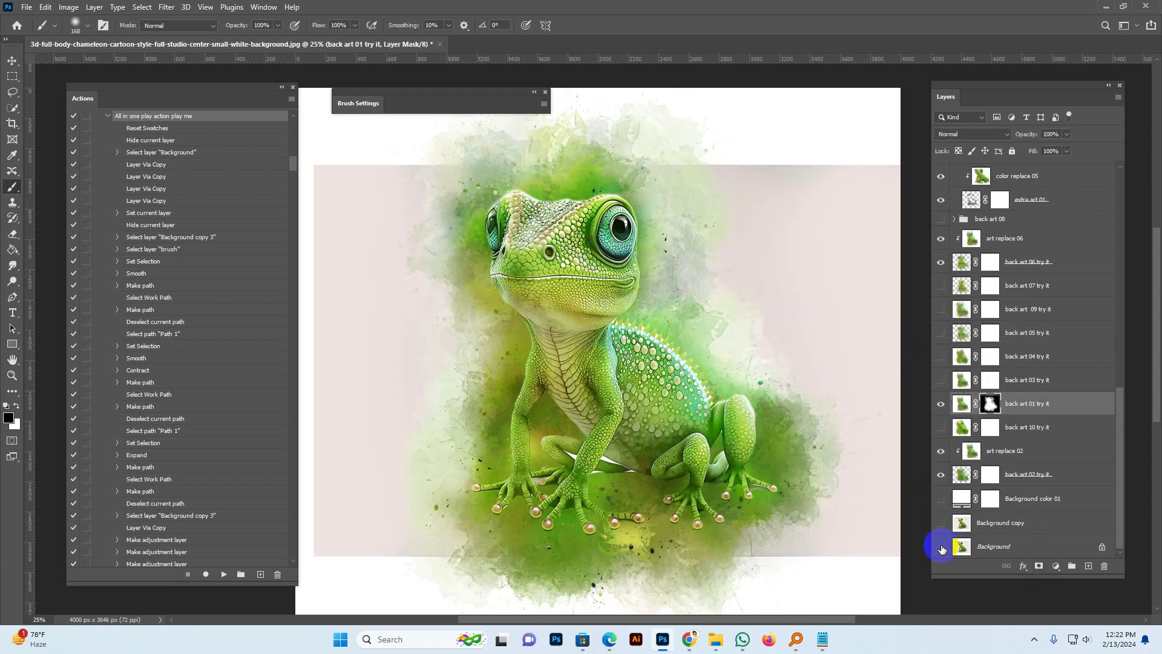
{"action": "left_click", "coordinate": [941, 547]}
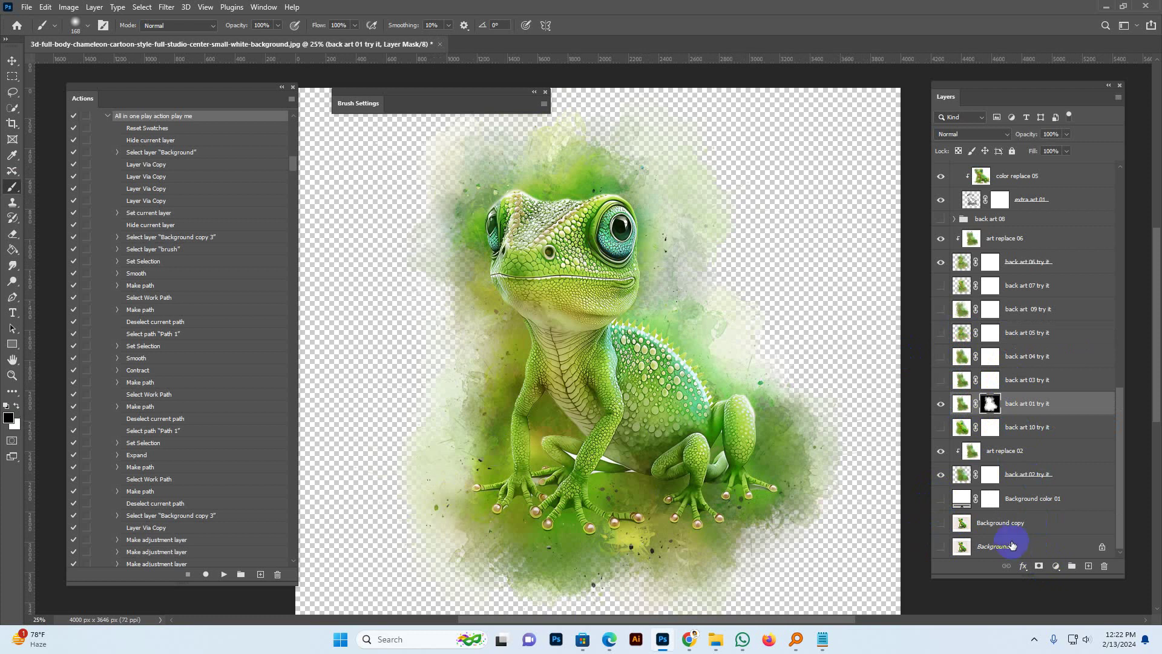
{"action": "left_click_drag", "start_coordinate": [941, 547], "coordinate": [941, 498]}
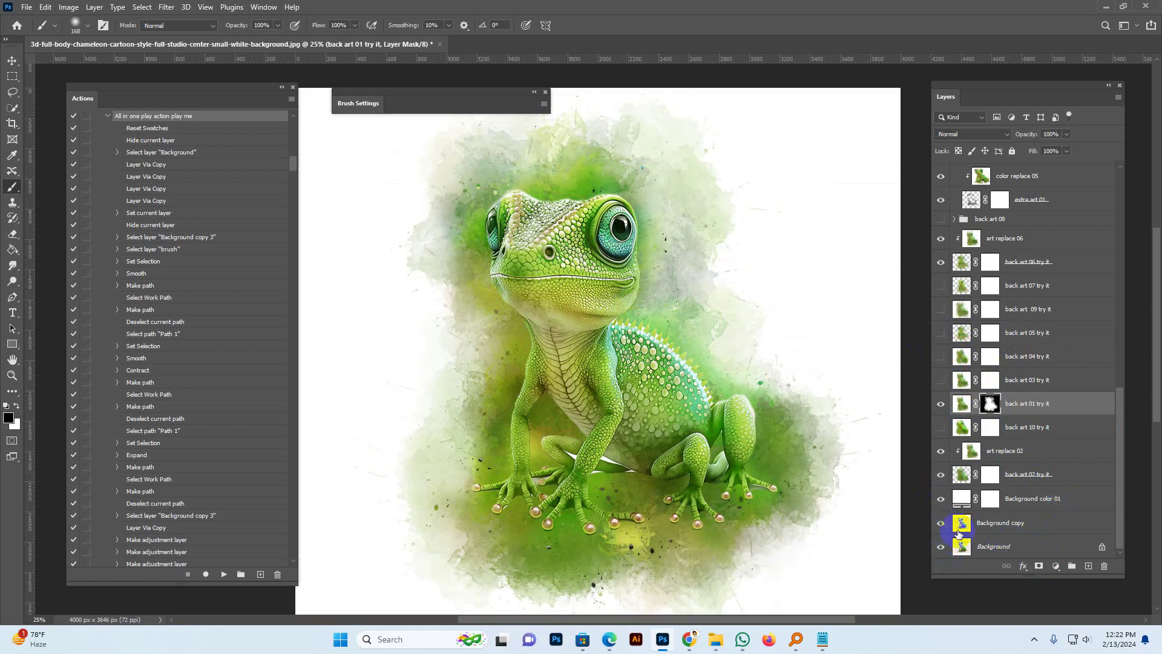
{"action": "left_click", "coordinate": [1063, 498]}
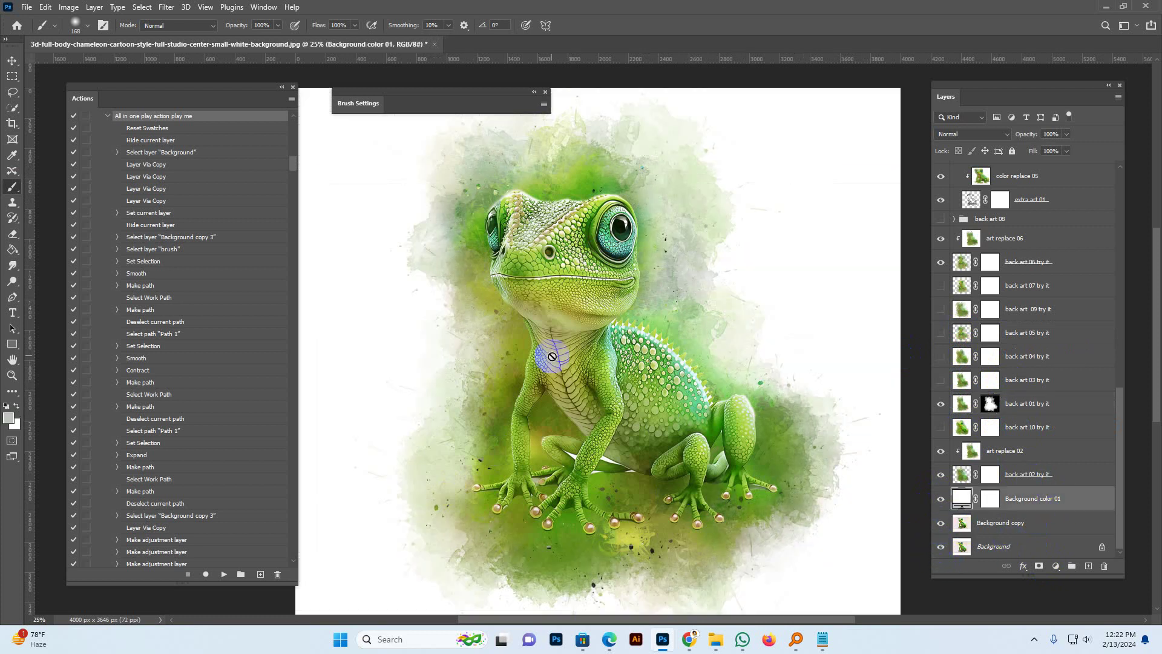
Step: Collapse the watercolor action in the Actions panel and pick the Move tool
{"action": "left_click", "coordinate": [106, 118]}
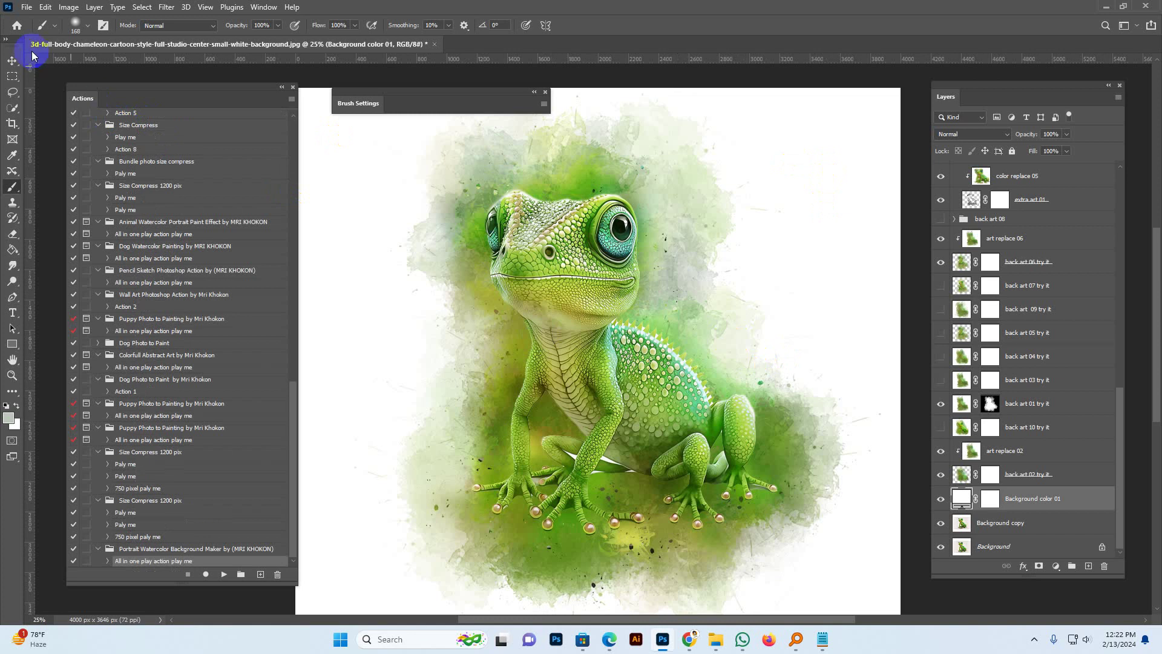
{"action": "left_click", "coordinate": [13, 60]}
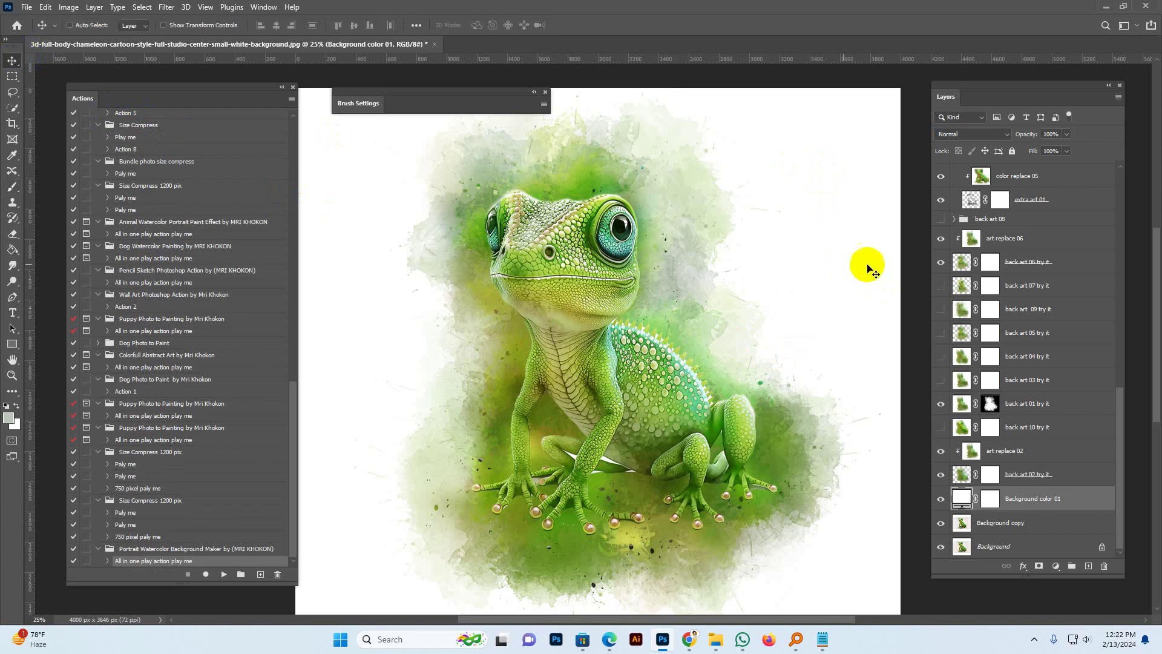